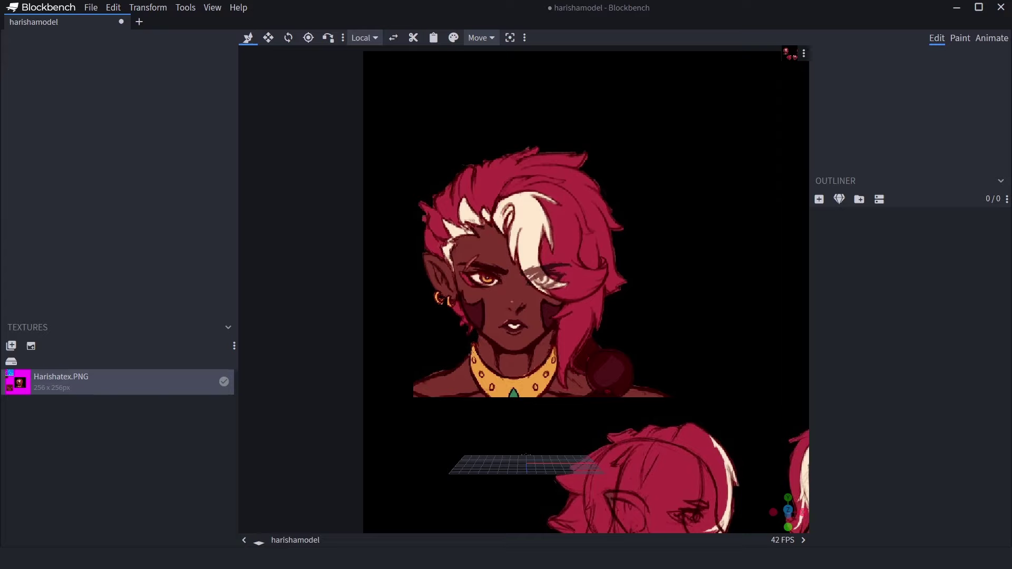
# Orbit and zoom the viewport around the empty scene in front of the reference drawings
pyautogui.moveTo(578, 435)
pyautogui.mouseDown()
pyautogui.moveTo(511, 439)
pyautogui.moveTo(583, 451)
pyautogui.moveTo(578, 439)
pyautogui.mouseUp()
pyautogui.scroll(3, 577, 438)
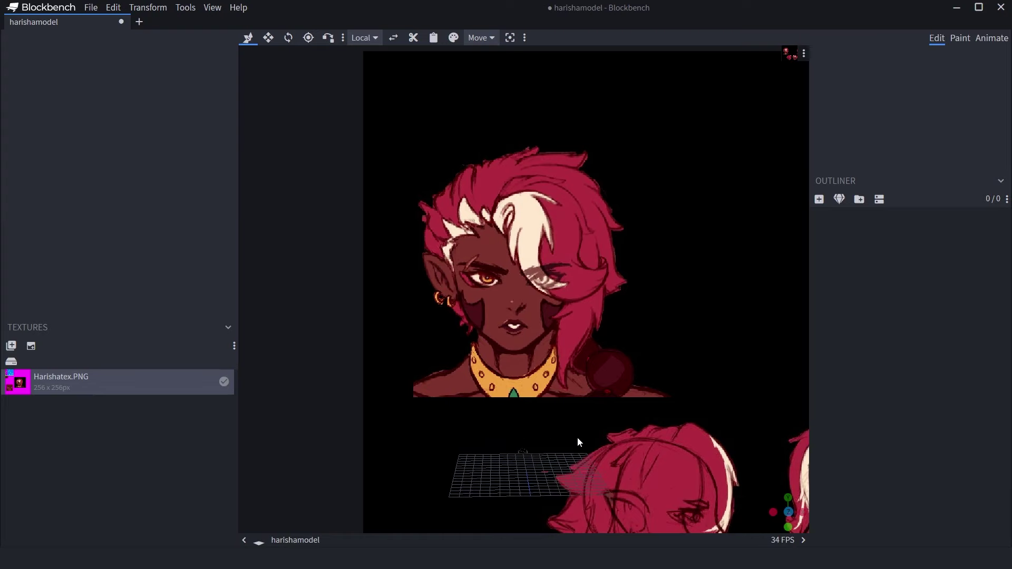
# Shift the front reference drawing slightly left and up with Background > Position, then save it
pyautogui.click(804, 53)
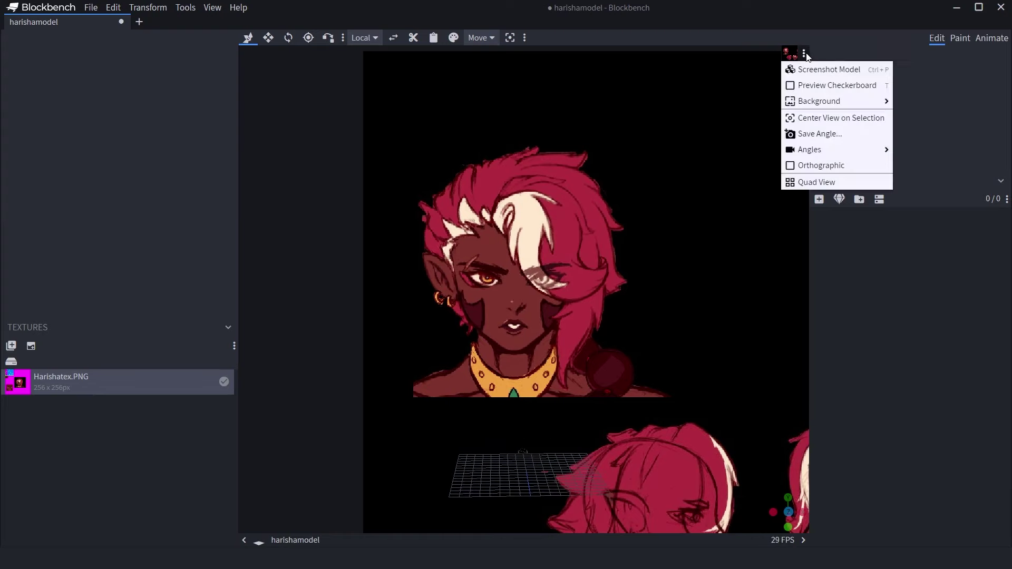
pyautogui.moveTo(868, 103)
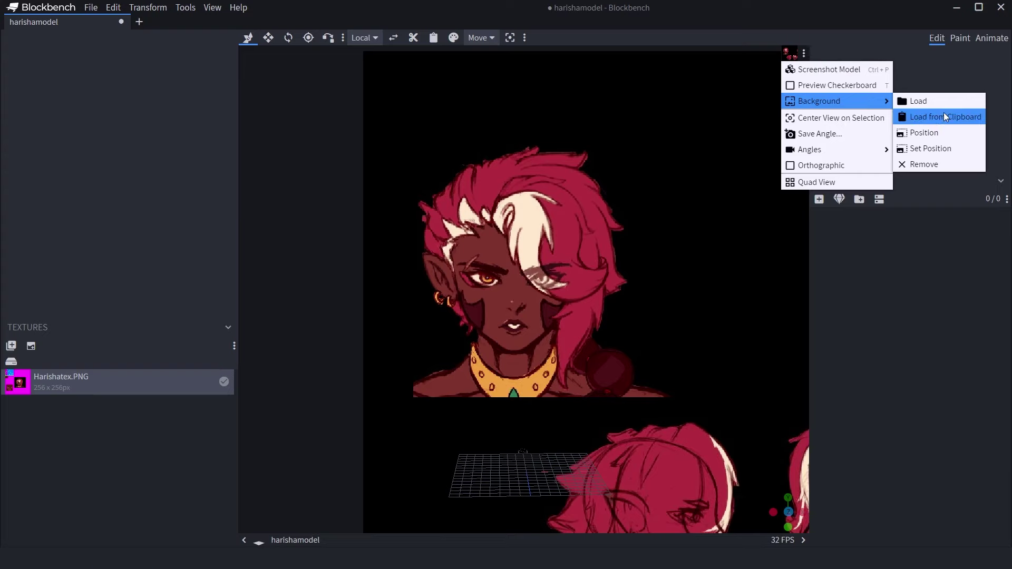
pyautogui.click(935, 136)
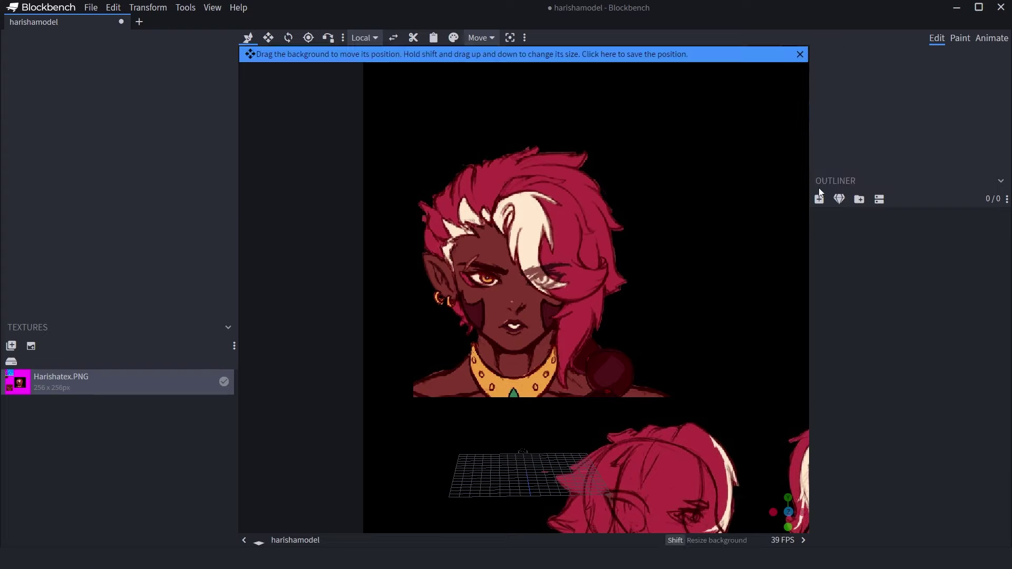
pyautogui.moveTo(646, 248)
pyautogui.mouseDown()
pyautogui.moveTo(360, 157)
pyautogui.moveTo(266, 175)
pyautogui.moveTo(271, 192)
pyautogui.moveTo(542, 204)
pyautogui.moveTo(657, 247)
pyautogui.mouseUp()
pyautogui.moveTo(559, 346); pyautogui.dragTo(508, 317)
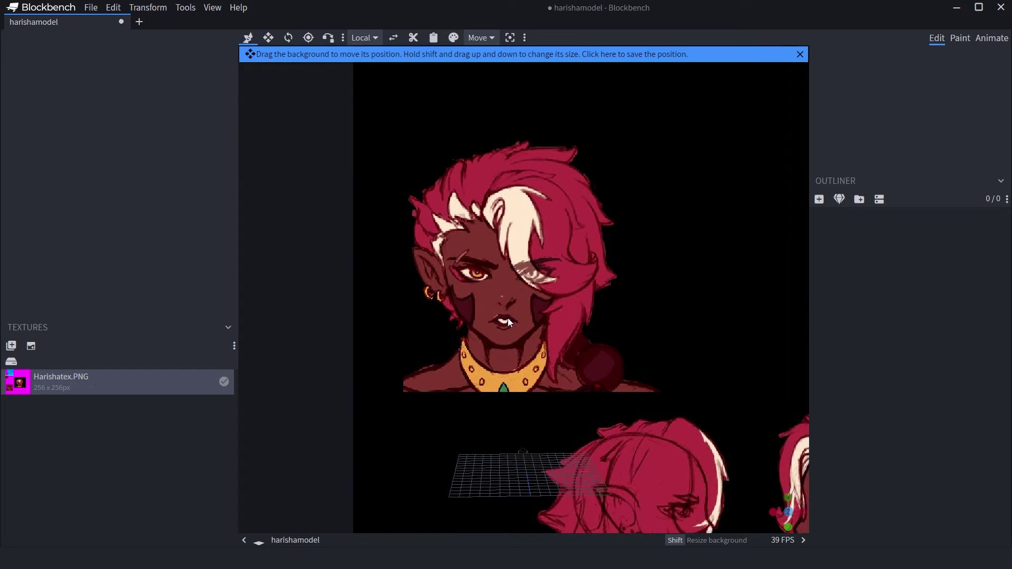
pyautogui.click(606, 59)
pyautogui.moveTo(522, 409); pyautogui.dragTo(532, 412)
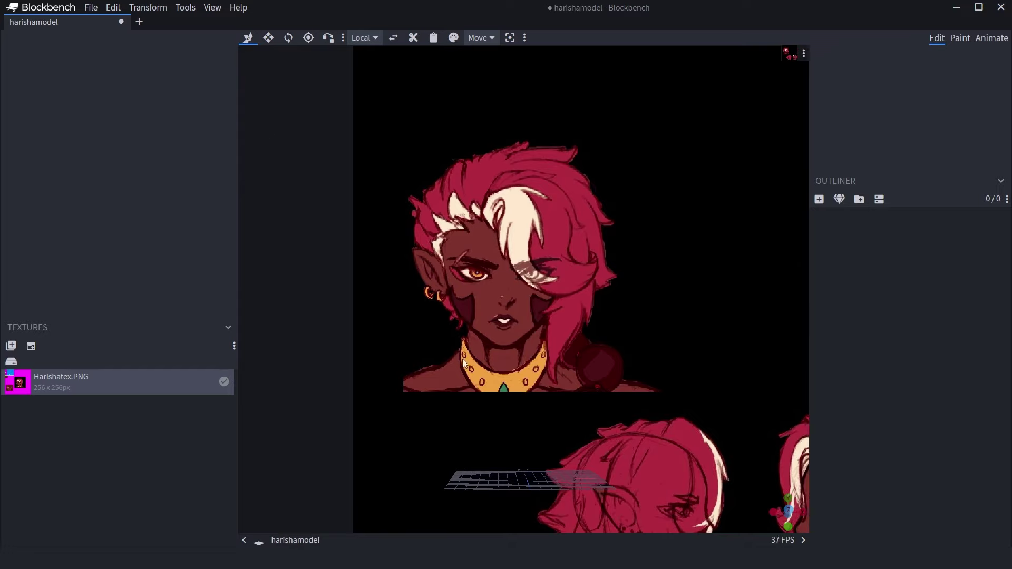
# Orbit to a near front-on view with the grid edge-on just below the drawing's collar
pyautogui.moveTo(508, 357); pyautogui.dragTo(480, 242)
pyautogui.moveTo(515, 332)
pyautogui.mouseDown()
pyautogui.moveTo(517, 266)
pyautogui.moveTo(521, 337)
pyautogui.mouseUp()
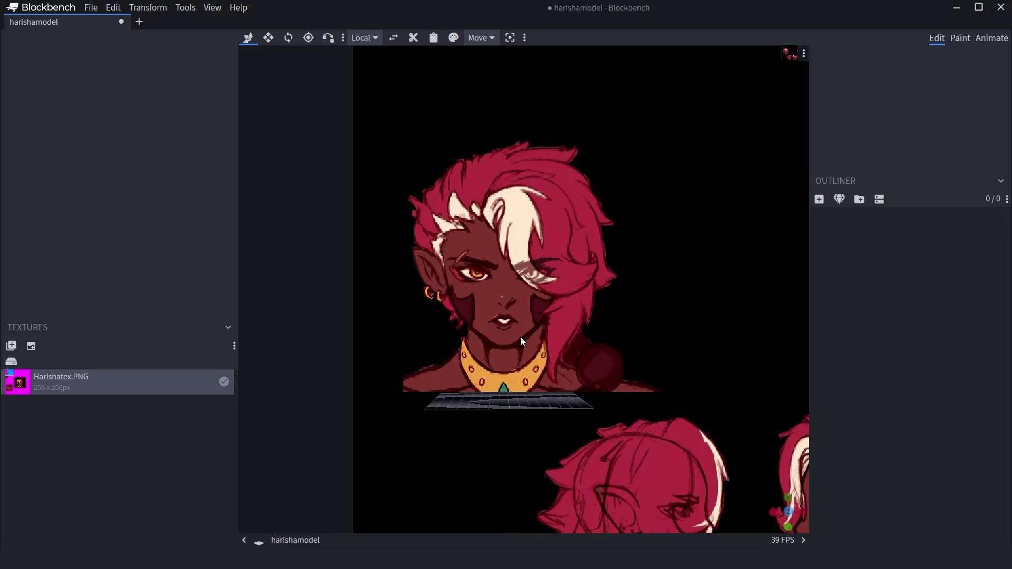
# Add a cube mesh with diameter 4 and height 4
pyautogui.click(112, 8)
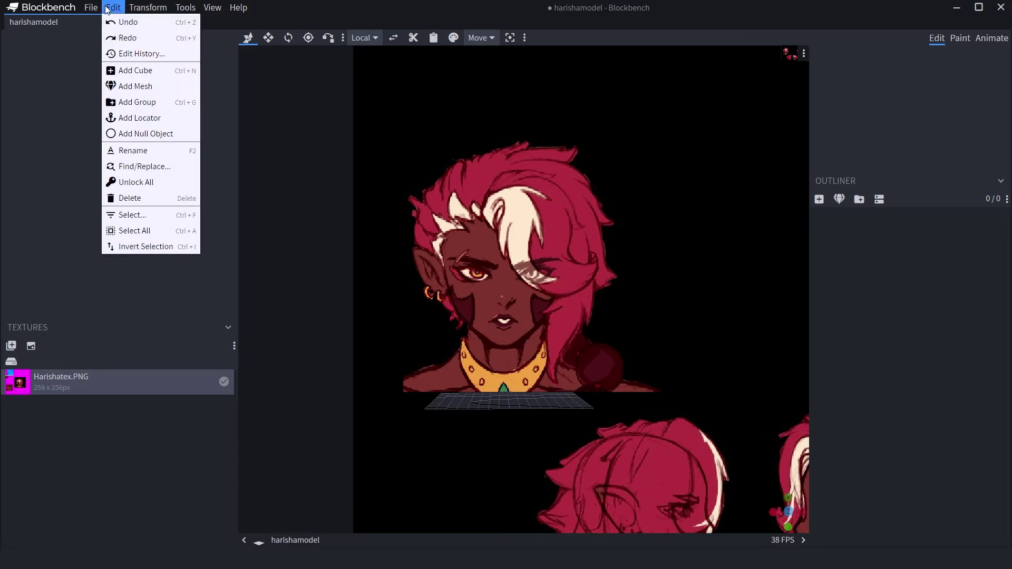
pyautogui.click(112, 87)
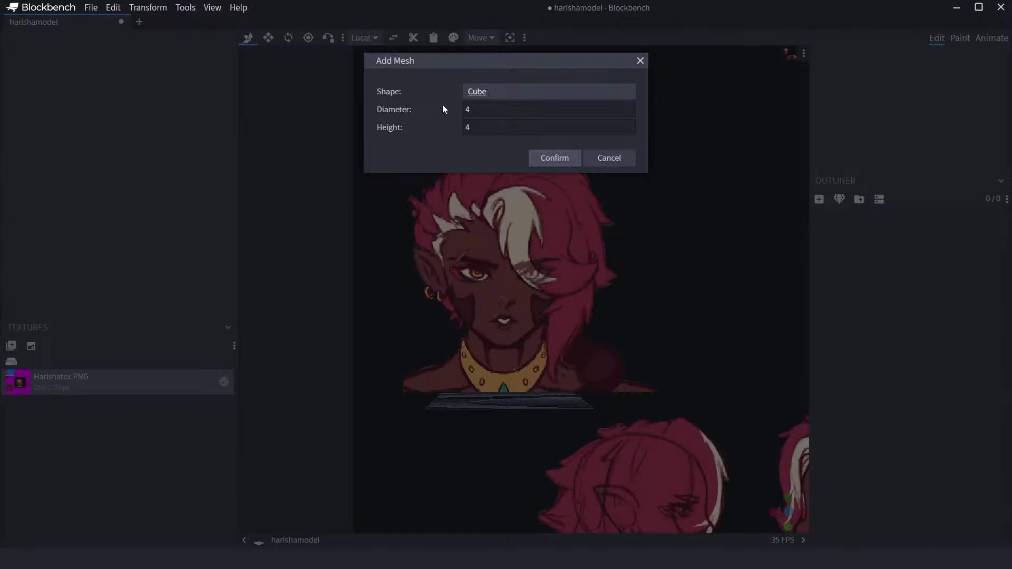
pyautogui.click(559, 163)
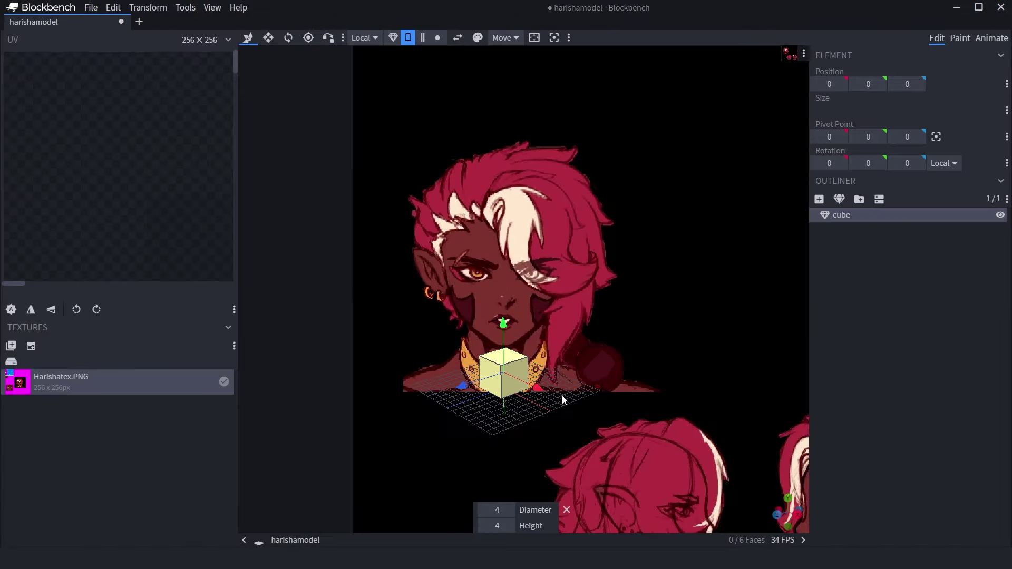
# Select the cube and move it up to the face, then left over the eye area
pyautogui.moveTo(558, 396); pyautogui.dragTo(522, 363)
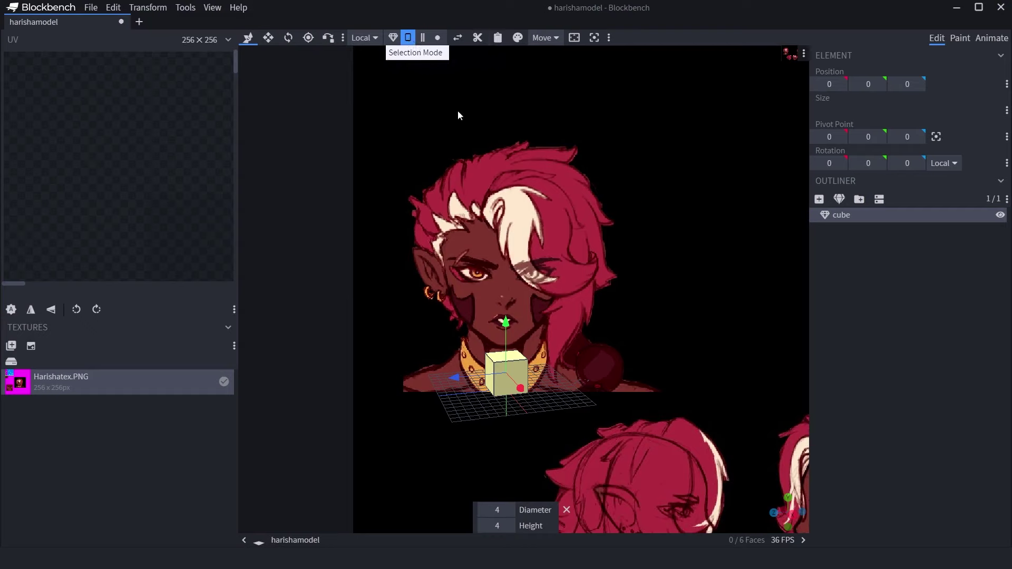
pyautogui.click(613, 409)
pyautogui.moveTo(606, 411); pyautogui.dragTo(542, 378)
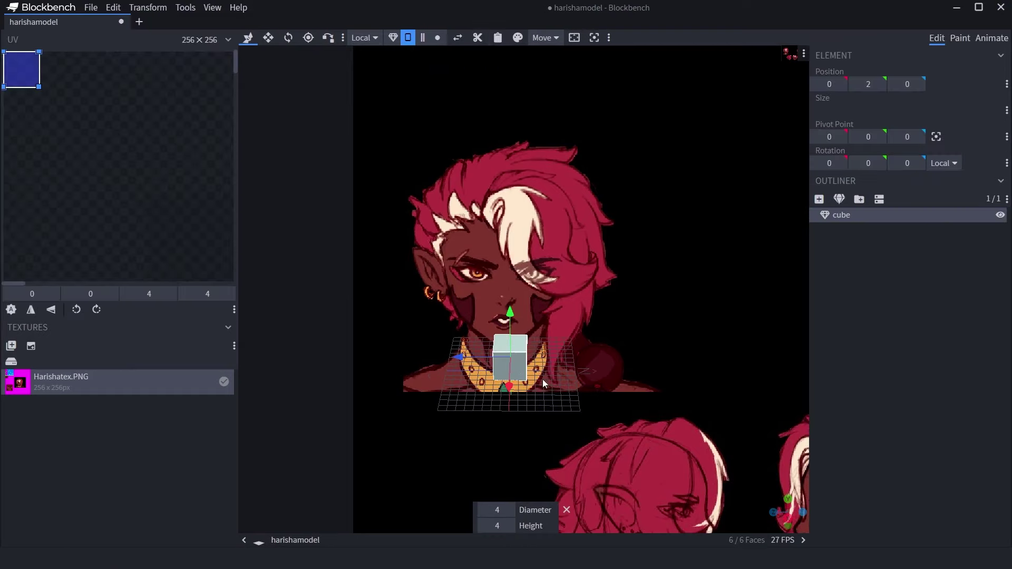
pyautogui.click(571, 396)
pyautogui.click(510, 349)
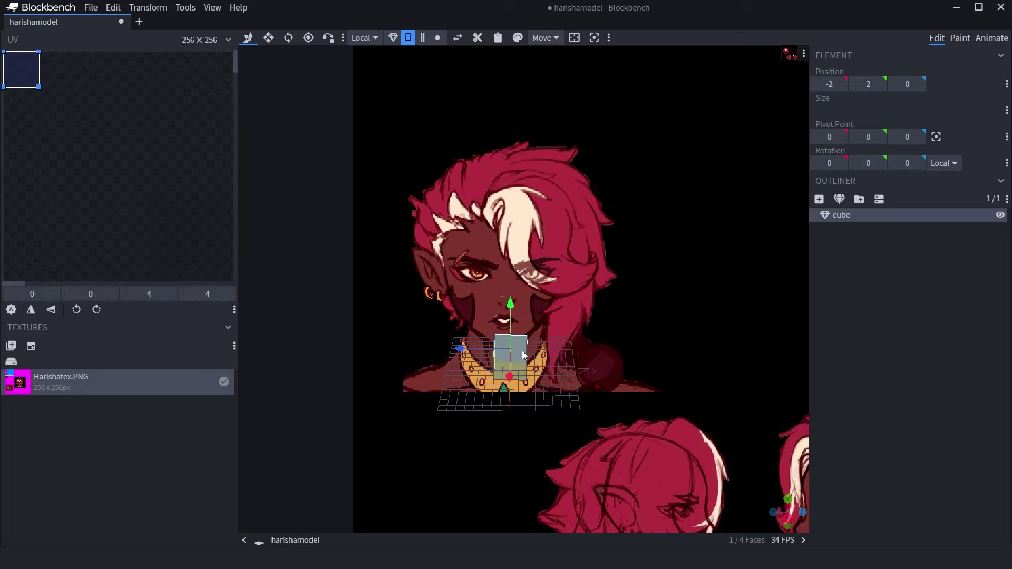
pyautogui.moveTo(526, 366); pyautogui.dragTo(626, 326)
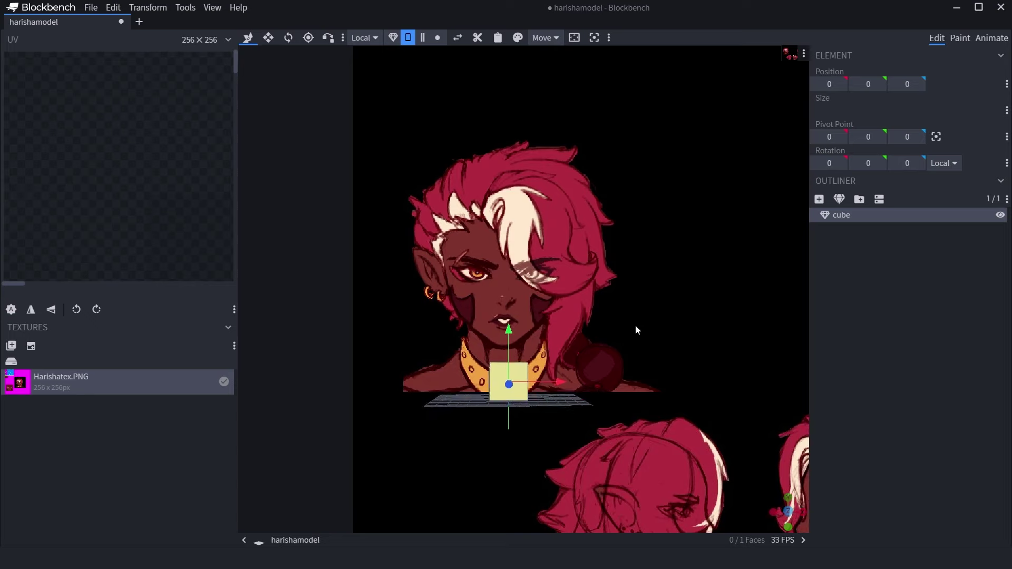
pyautogui.moveTo(509, 333); pyautogui.dragTo(509, 222)
pyautogui.moveTo(562, 271); pyautogui.dragTo(540, 268)
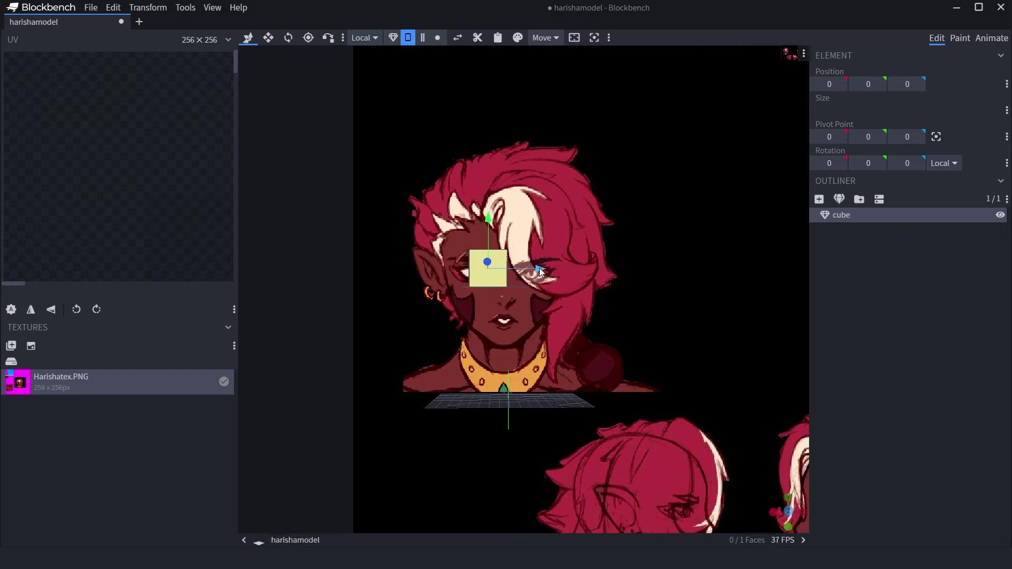
# Extrude the cube's bottom edge downward, keeping it flush with the face
pyautogui.click(422, 38)
pyautogui.click(494, 286)
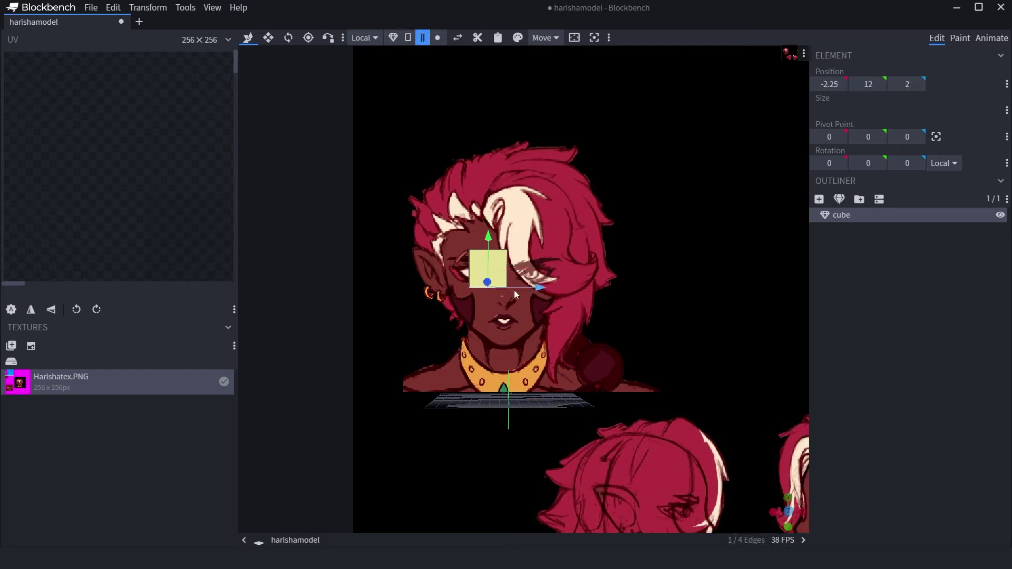
pyautogui.press('e')
pyautogui.moveTo(508, 306); pyautogui.dragTo(587, 306)
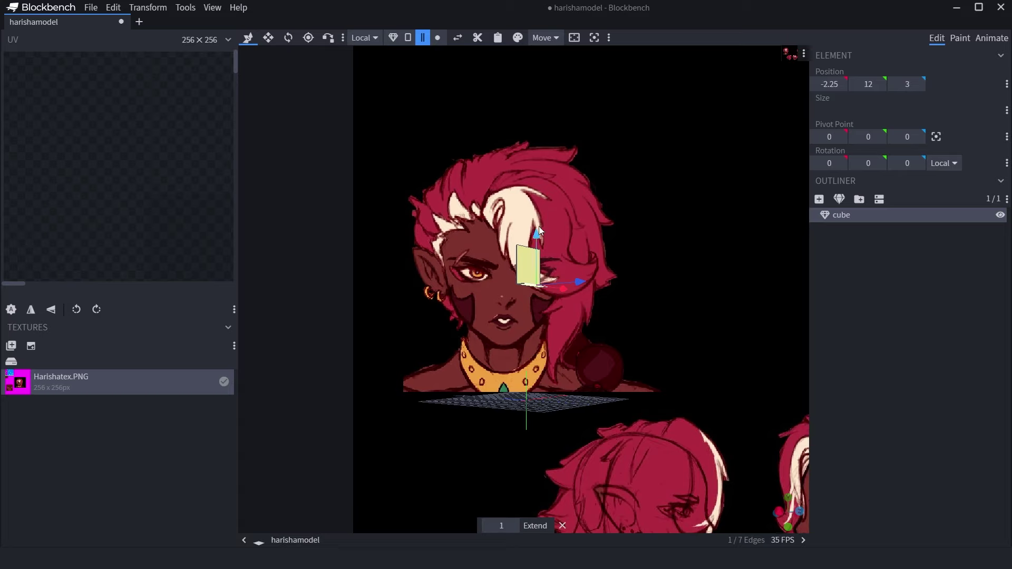
pyautogui.moveTo(538, 228); pyautogui.dragTo(528, 258)
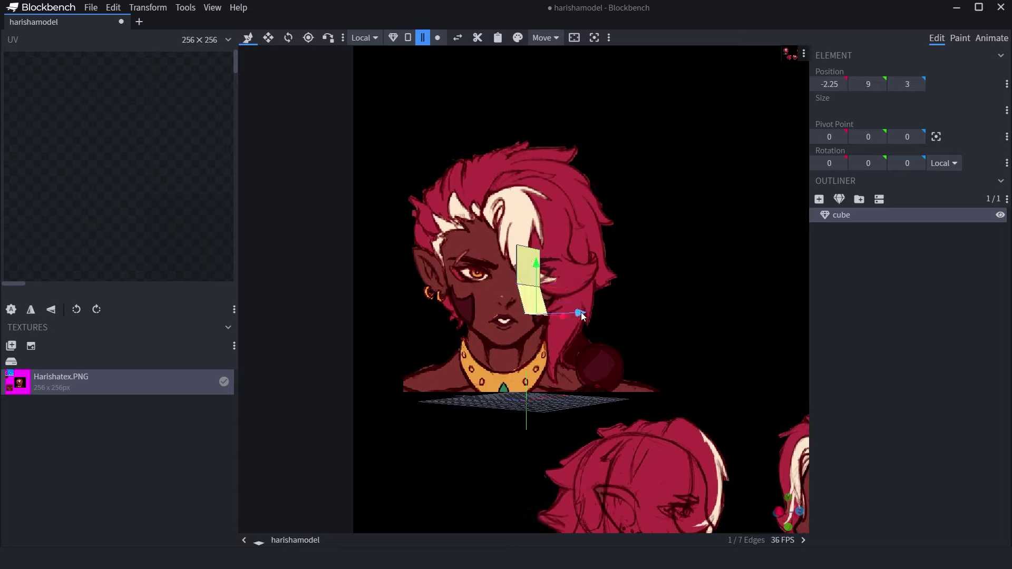
pyautogui.moveTo(582, 315); pyautogui.dragTo(508, 305)
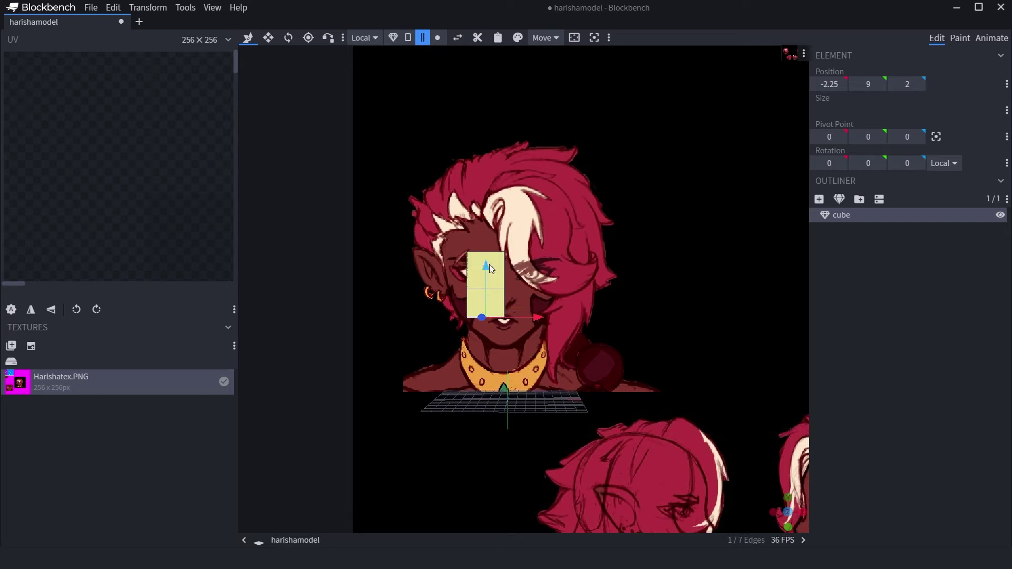
pyautogui.moveTo(489, 262); pyautogui.dragTo(489, 259)
# Move the left edges and top-left vertex leftward to widen the half face
pyautogui.keyDown('shift'); pyautogui.click(468, 293); pyautogui.keyUp('shift')
pyautogui.moveTo(516, 286); pyautogui.dragTo(504, 283)
pyautogui.click(466, 255)
pyautogui.click(438, 37)
pyautogui.click(505, 259)
pyautogui.click(459, 254)
pyautogui.moveTo(460, 255); pyautogui.dragTo(448, 254)
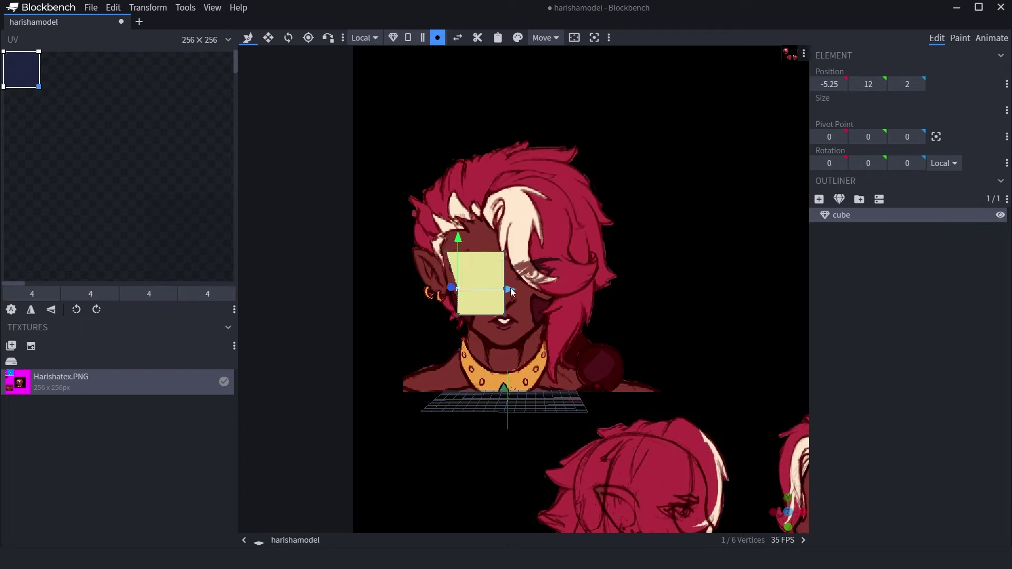
pyautogui.moveTo(511, 292); pyautogui.dragTo(500, 291)
pyautogui.click(504, 251)
pyautogui.click(506, 315)
pyautogui.press('s')
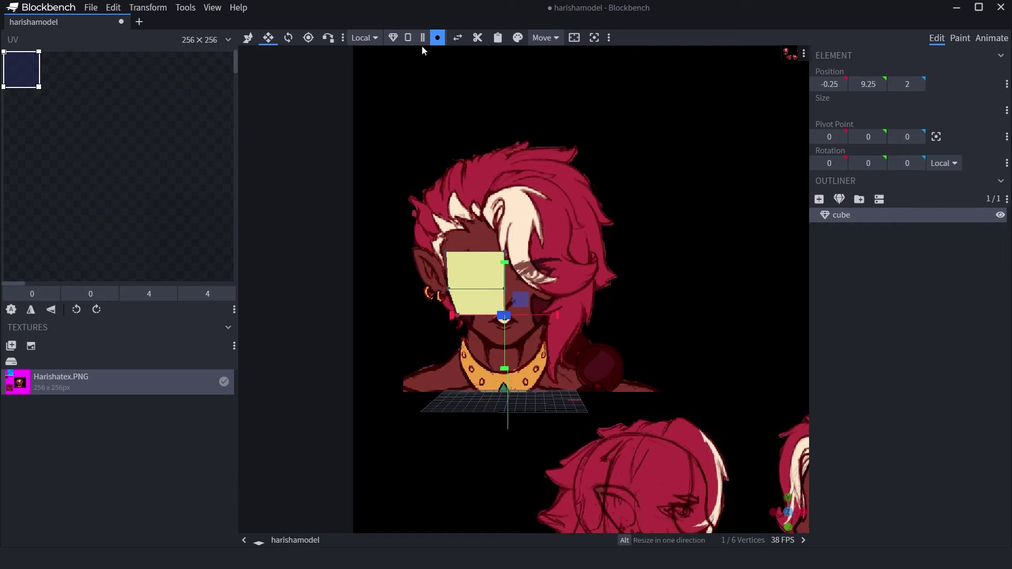
# Extrude the bottom edge again and pull it down toward the chin
pyautogui.click(422, 40)
pyautogui.click(491, 314)
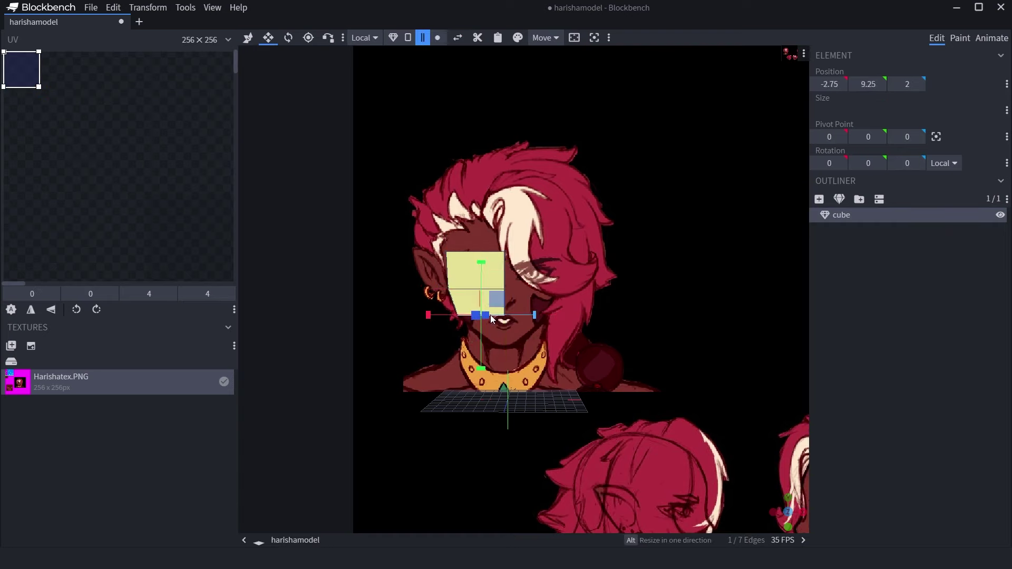
pyautogui.press('e')
pyautogui.moveTo(483, 323); pyautogui.dragTo(563, 328)
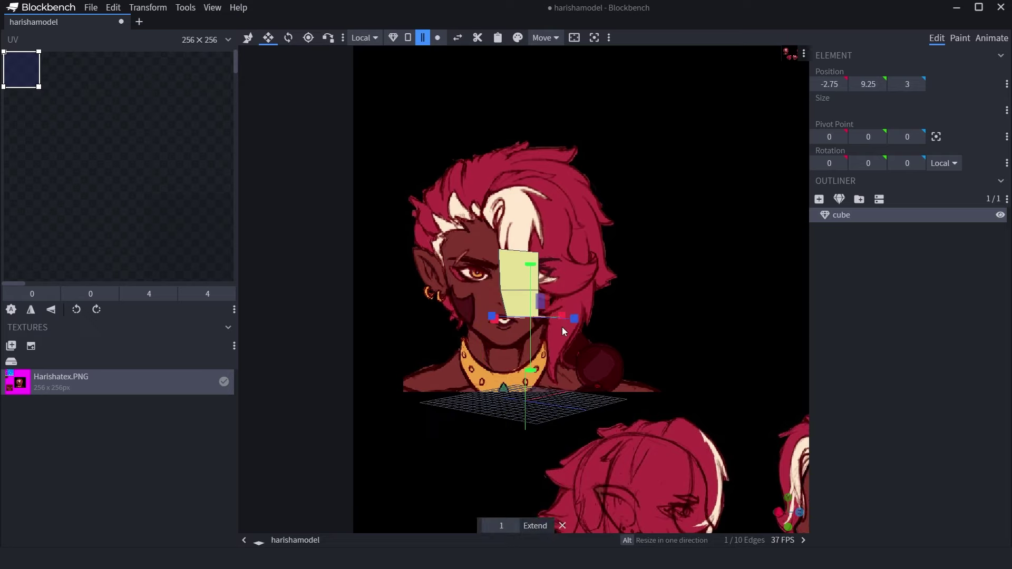
pyautogui.click(248, 38)
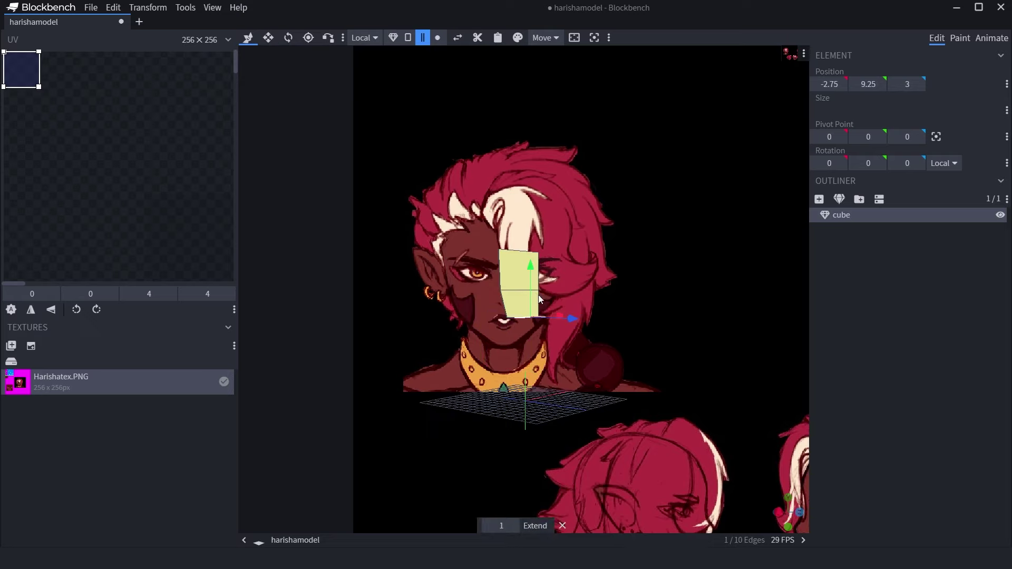
pyautogui.moveTo(536, 271); pyautogui.dragTo(532, 284)
pyautogui.moveTo(559, 335); pyautogui.dragTo(517, 330)
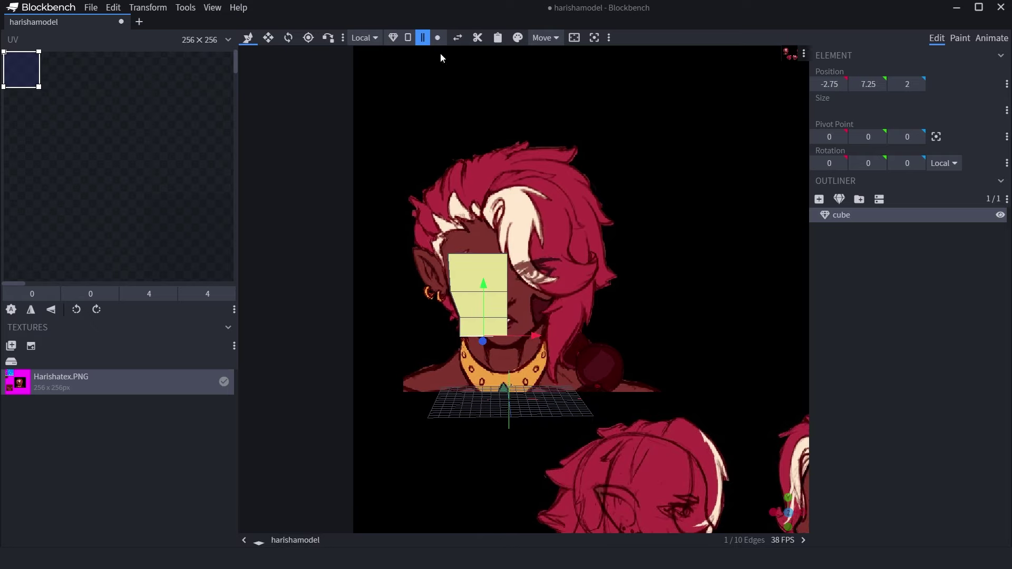
# Move the jaw, chin and top-left vertices to taper the face toward the chin
pyautogui.click(438, 38)
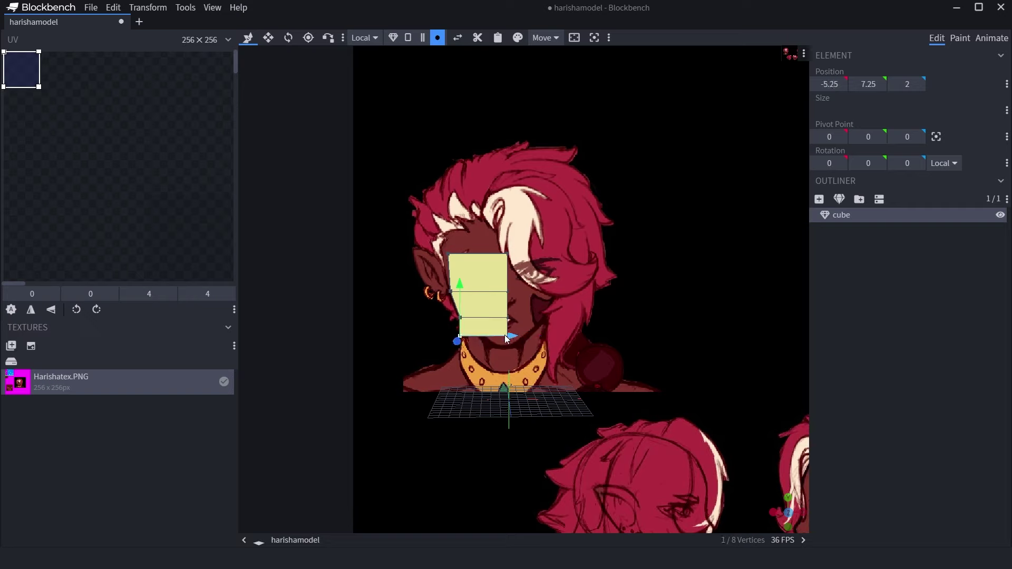
pyautogui.click(507, 336)
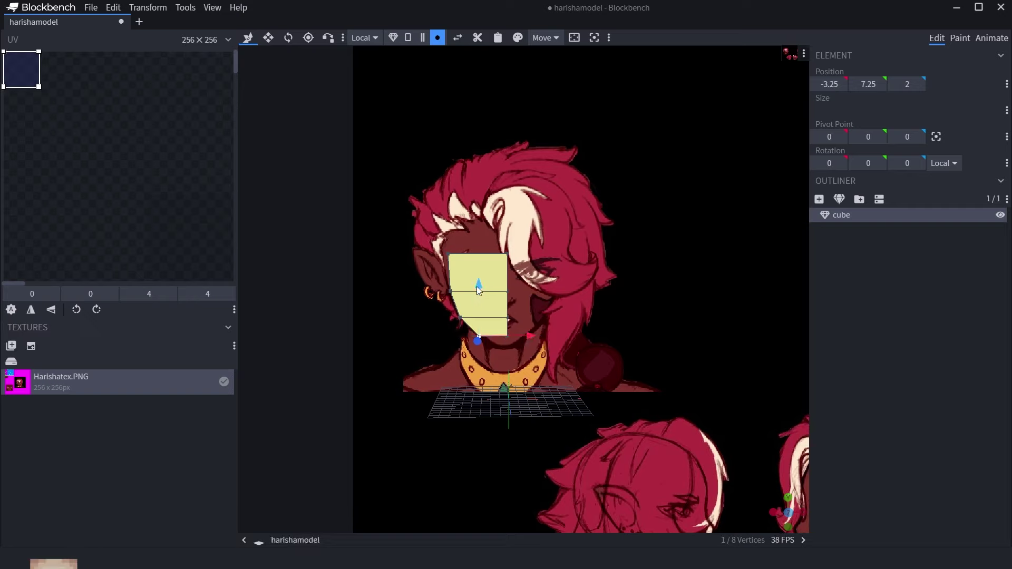
pyautogui.moveTo(488, 291); pyautogui.dragTo(539, 342)
pyautogui.click(507, 336)
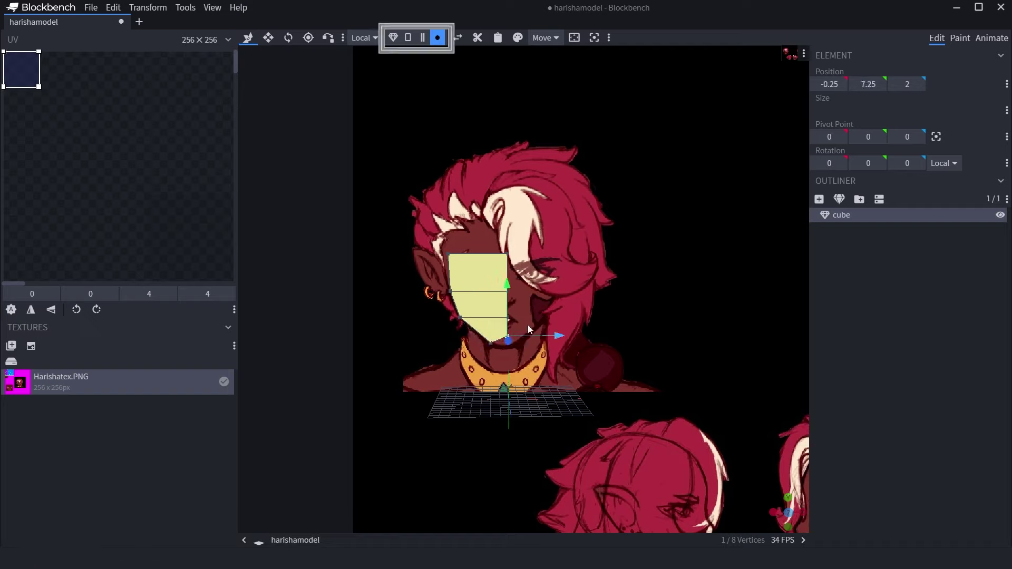
pyautogui.moveTo(508, 291); pyautogui.dragTo(510, 299)
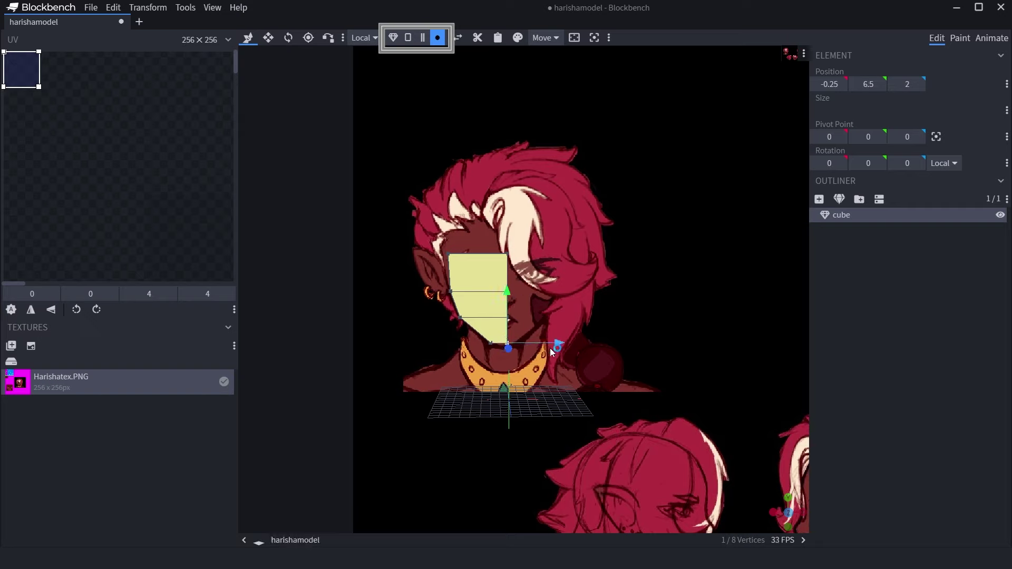
pyautogui.click(452, 261)
pyautogui.moveTo(489, 254); pyautogui.dragTo(488, 253)
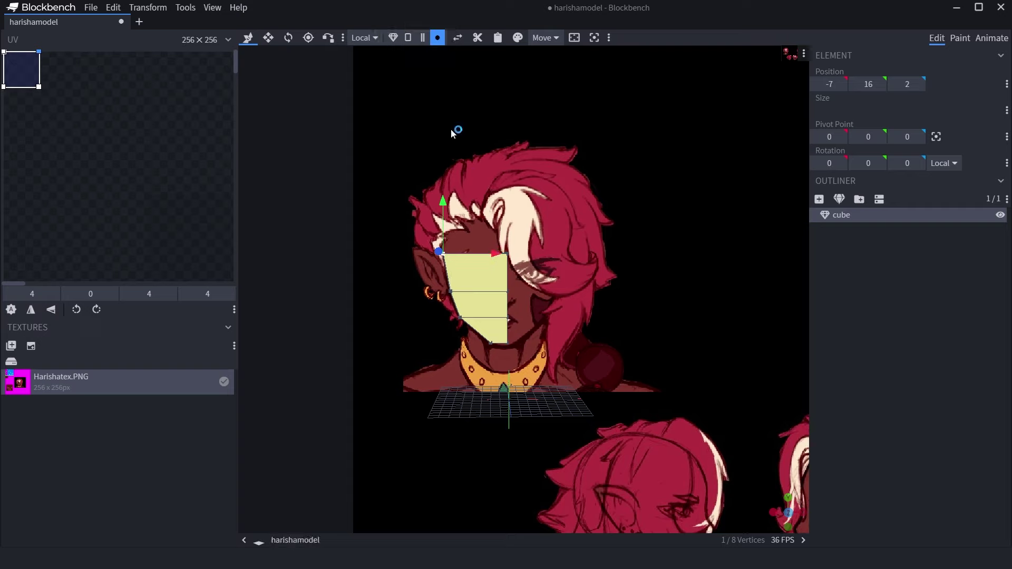
# Reselect the whole half-face mesh
pyautogui.click(496, 295)
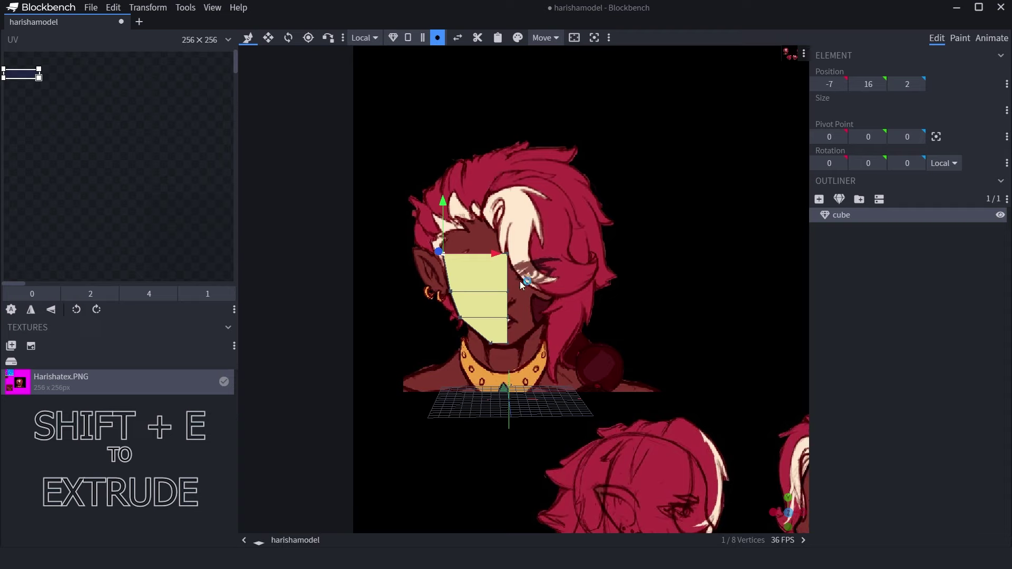
pyautogui.click(542, 275)
pyautogui.click(456, 301)
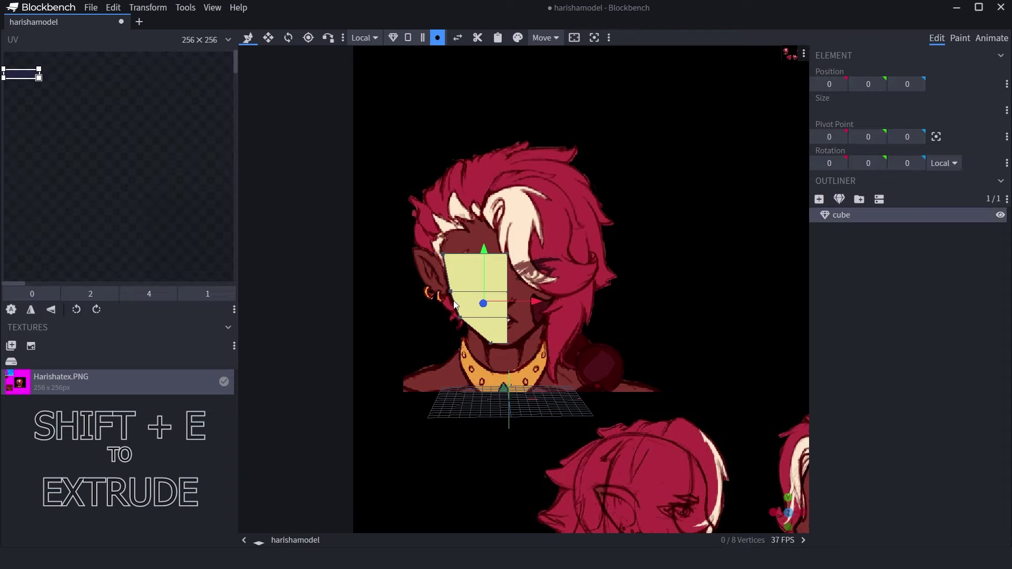
pyautogui.click(462, 261)
pyautogui.click(460, 254)
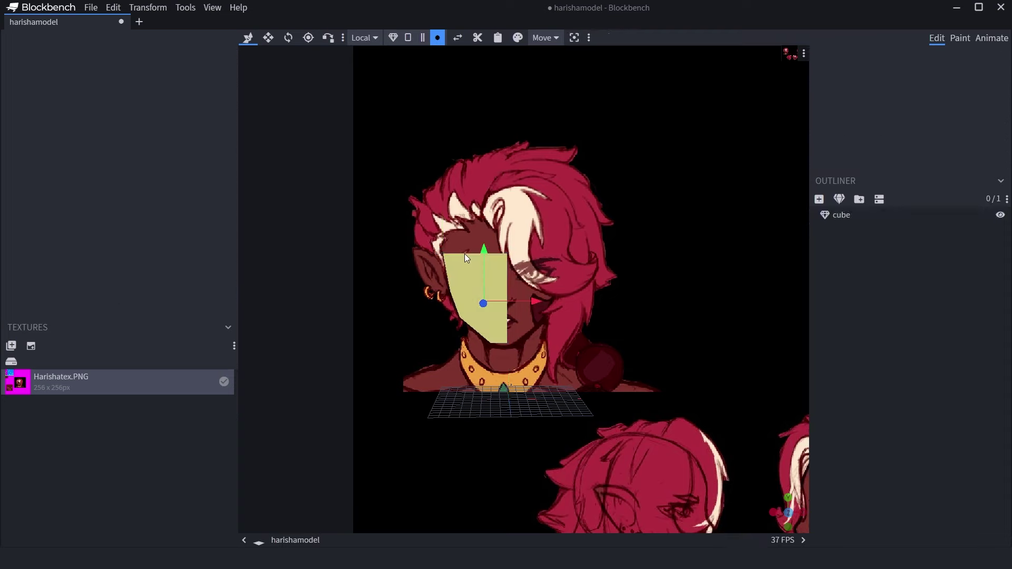
pyautogui.click(468, 255)
pyautogui.moveTo(470, 255)
pyautogui.mouseDown()
pyautogui.moveTo(471, 279)
pyautogui.moveTo(455, 257)
pyautogui.mouseUp()
pyautogui.click(464, 261)
pyautogui.click(458, 254)
pyautogui.click(477, 250)
pyautogui.click(488, 252)
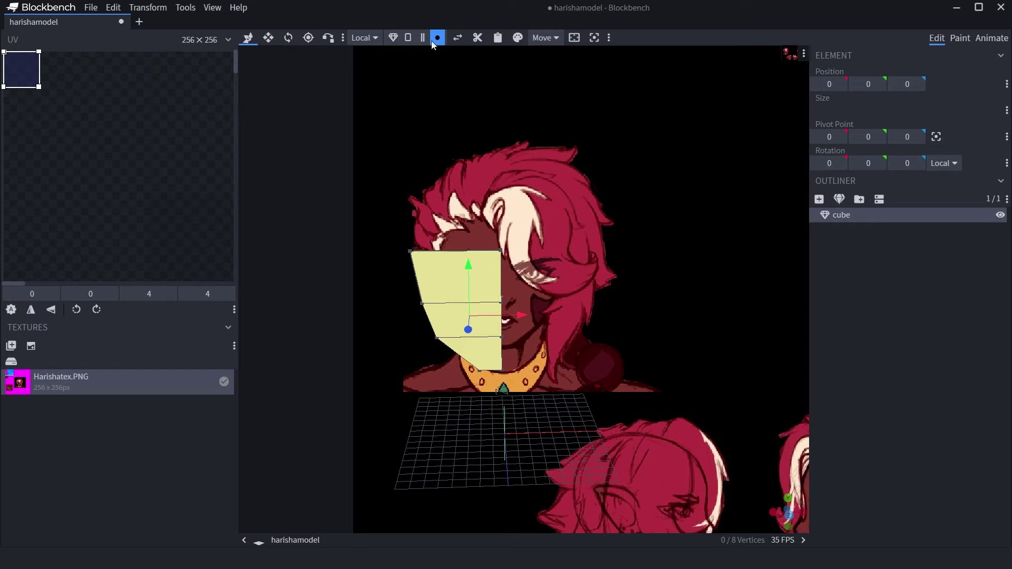
# Extrude the top edge and raise it toward the hairline, flush with the face
pyautogui.click(423, 38)
pyautogui.click(483, 251)
pyautogui.moveTo(482, 251); pyautogui.dragTo(509, 287)
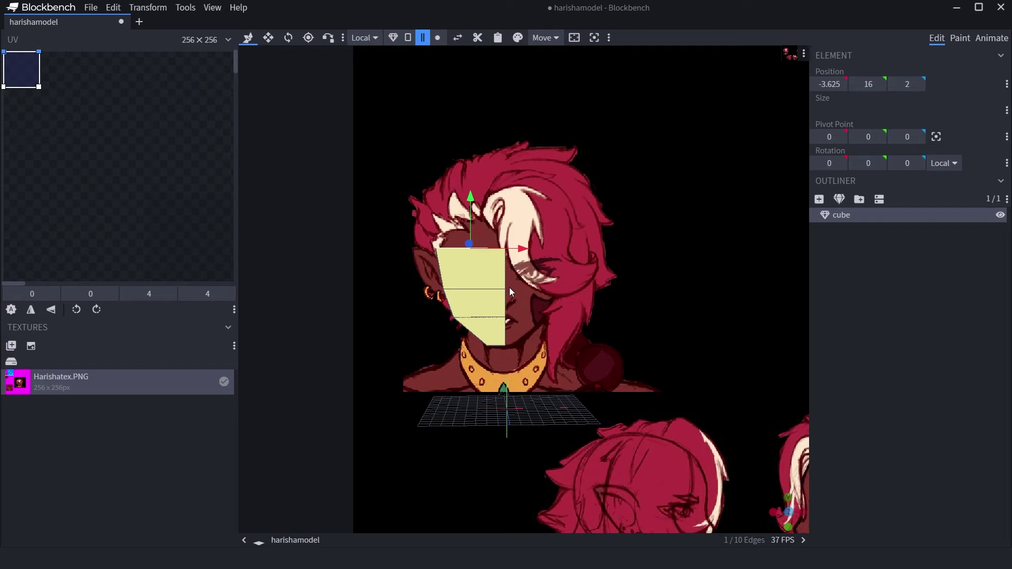
pyautogui.press('e')
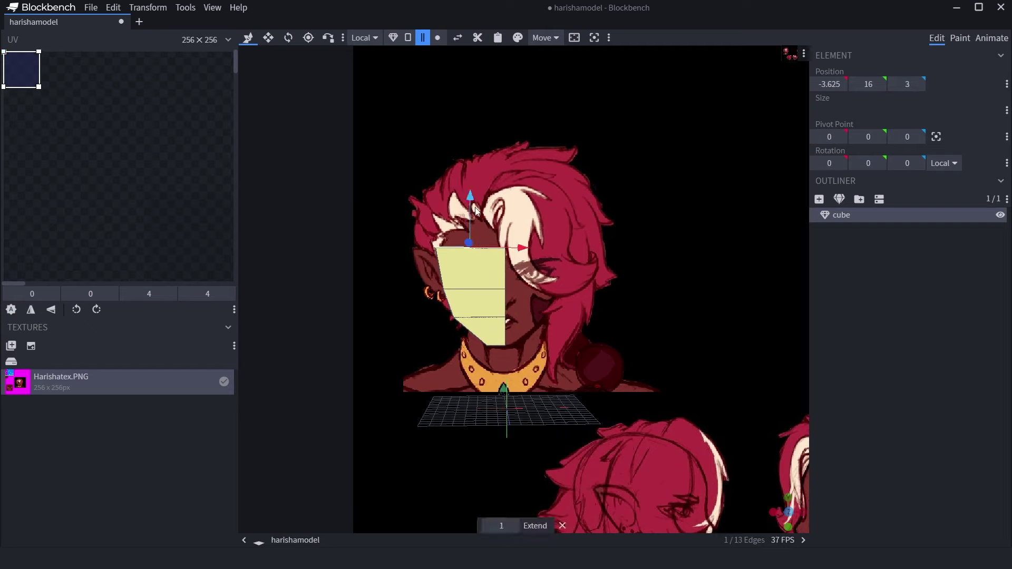
pyautogui.moveTo(452, 352); pyautogui.dragTo(475, 347)
pyautogui.moveTo(508, 243); pyautogui.dragTo(486, 172)
pyautogui.moveTo(553, 273); pyautogui.dragTo(560, 294)
pyautogui.moveTo(468, 177); pyautogui.dragTo(468, 154)
# Raise the two top vertices to the forehead and adjust side vertices to trace the outline
pyautogui.click(437, 37)
pyautogui.click(442, 209)
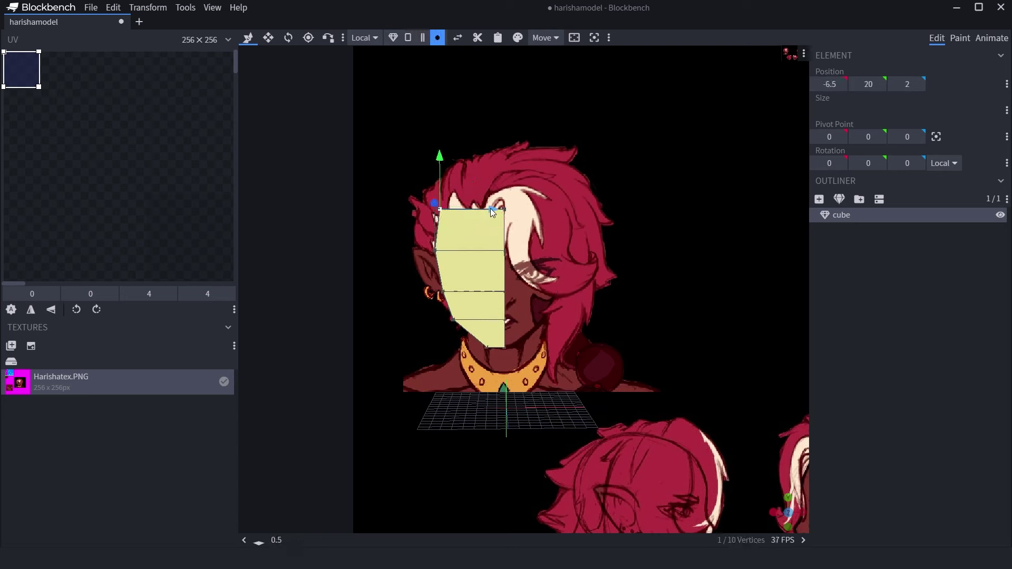
pyautogui.click(504, 293)
pyautogui.moveTo(539, 293); pyautogui.dragTo(562, 280)
pyautogui.click(442, 209)
pyautogui.keyDown('shift'); pyautogui.click(504, 209); pyautogui.keyUp('shift')
pyautogui.moveTo(473, 207); pyautogui.dragTo(480, 120)
pyautogui.click(442, 168)
pyautogui.moveTo(496, 168); pyautogui.dragTo(520, 170)
pyautogui.click(440, 209)
pyautogui.moveTo(494, 209); pyautogui.dragTo(486, 212)
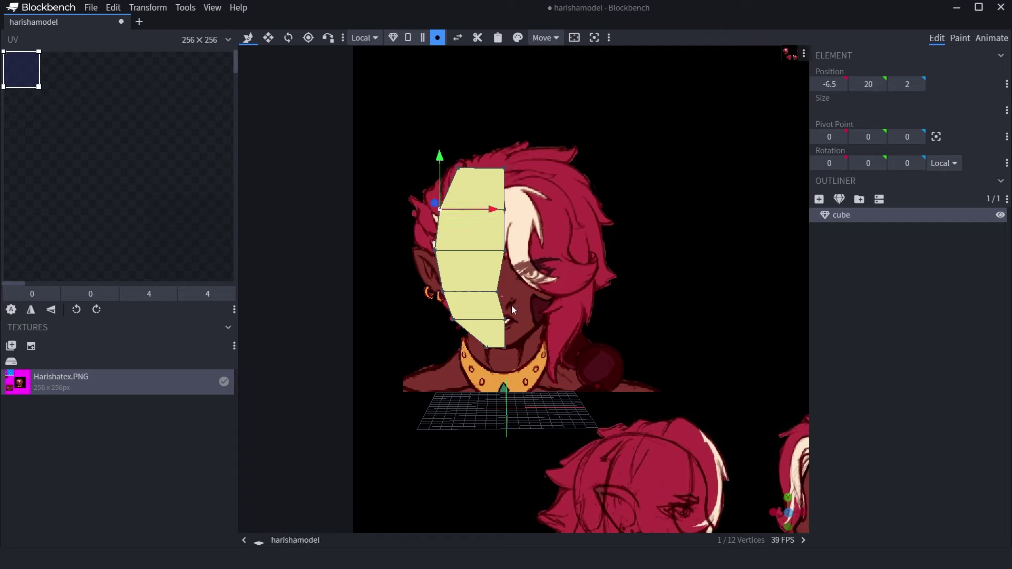
# Select the chin and lower-left jaw vertices, then reselect the whole face mesh
pyautogui.moveTo(511, 305); pyautogui.dragTo(504, 346)
pyautogui.click(504, 346)
pyautogui.moveTo(510, 293); pyautogui.dragTo(510, 296)
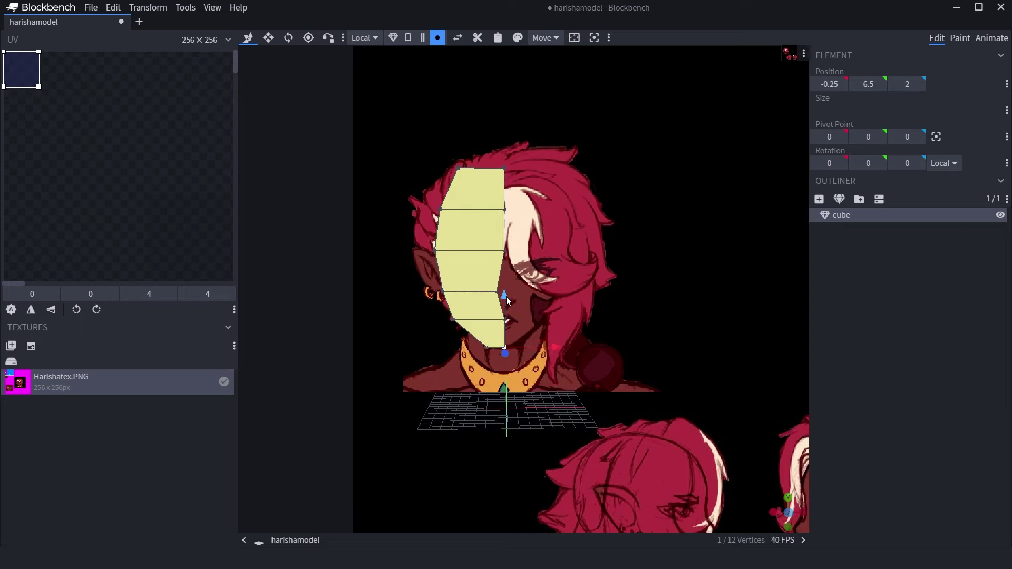
pyautogui.click(486, 347)
pyautogui.click(497, 291)
pyautogui.click(452, 320)
pyautogui.click(583, 352)
# Duplicate the half-face mesh and flip the copy along X to the right side
pyautogui.hotkey('ctrl', 'a')
pyautogui.scroll(2, 596, 305)
pyautogui.scroll(-2, 599, 353)
pyautogui.hotkey('ctrl', 'd')
pyautogui.click(158, 9)
pyautogui.click(223, 55)
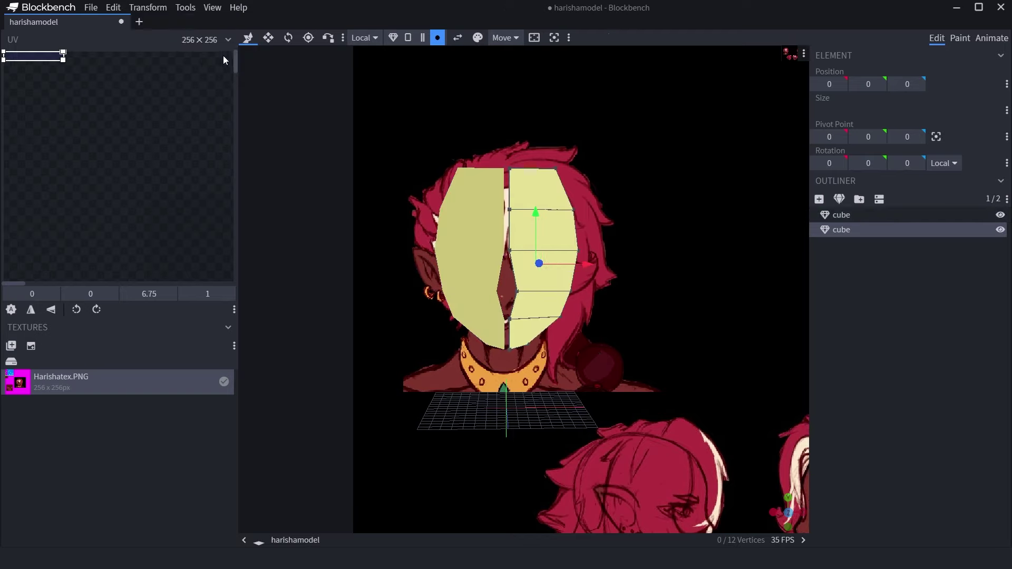
# Select both halves and merge them into a single mesh
pyautogui.moveTo(534, 305); pyautogui.dragTo(528, 306)
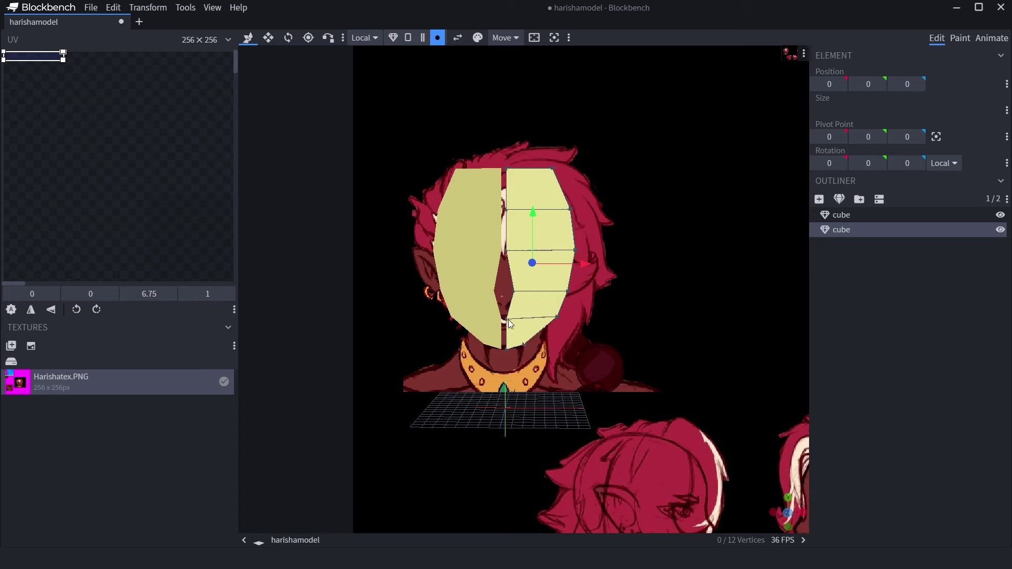
pyautogui.keyDown('ctrl'); pyautogui.click(491, 316); pyautogui.keyUp('ctrl')
pyautogui.rightClick(489, 315)
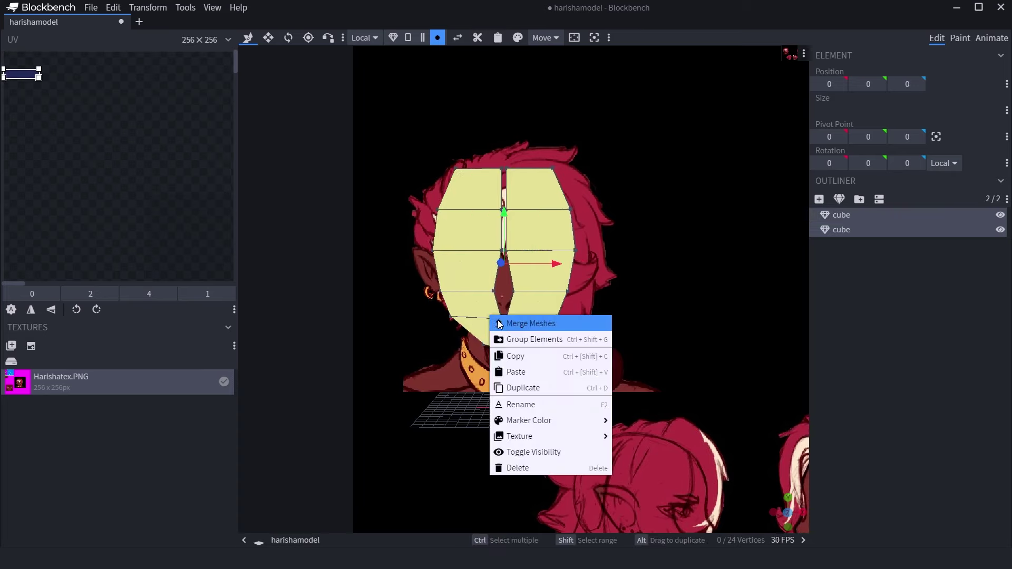
pyautogui.click(500, 322)
# Weld the top pair of seam vertices together at their midpoint
pyautogui.scroll(6, 504, 179)
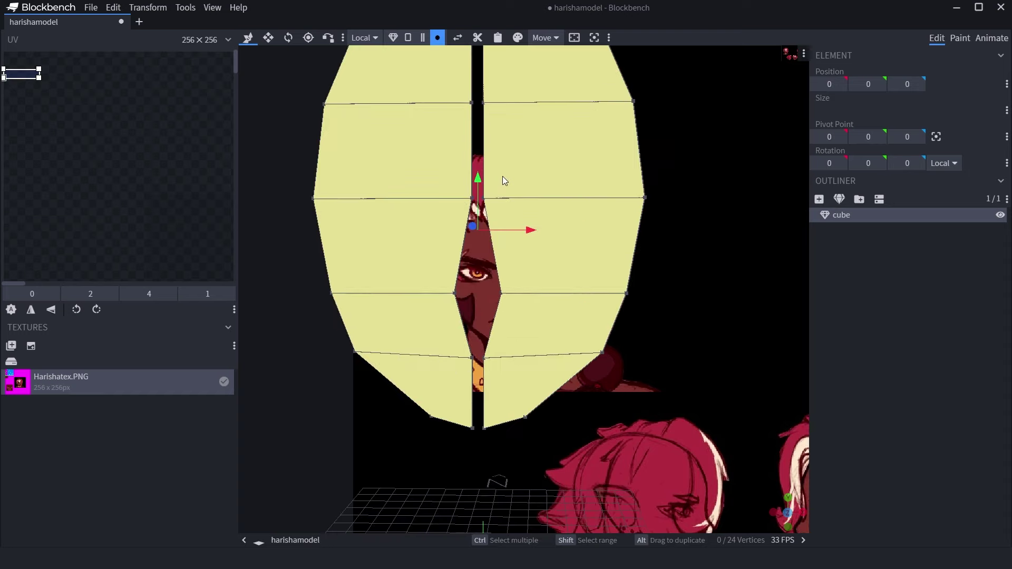
pyautogui.click(522, 145)
pyautogui.click(530, 143)
pyautogui.press('v')
pyautogui.click(527, 141)
pyautogui.keyDown('ctrl'); pyautogui.click(516, 142); pyautogui.keyUp('ctrl')
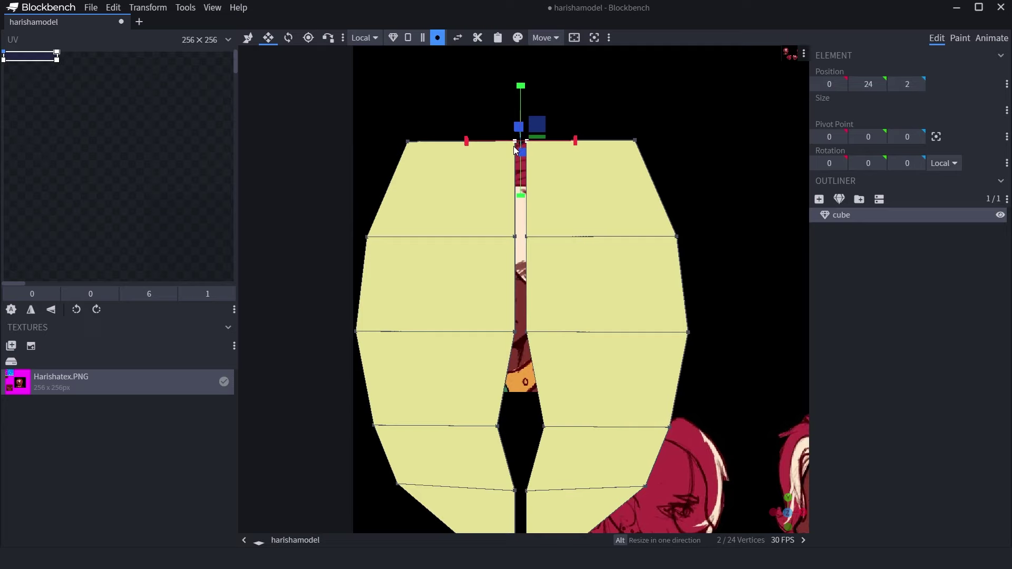
pyautogui.rightClick(516, 143)
pyautogui.moveTo(625, 203)
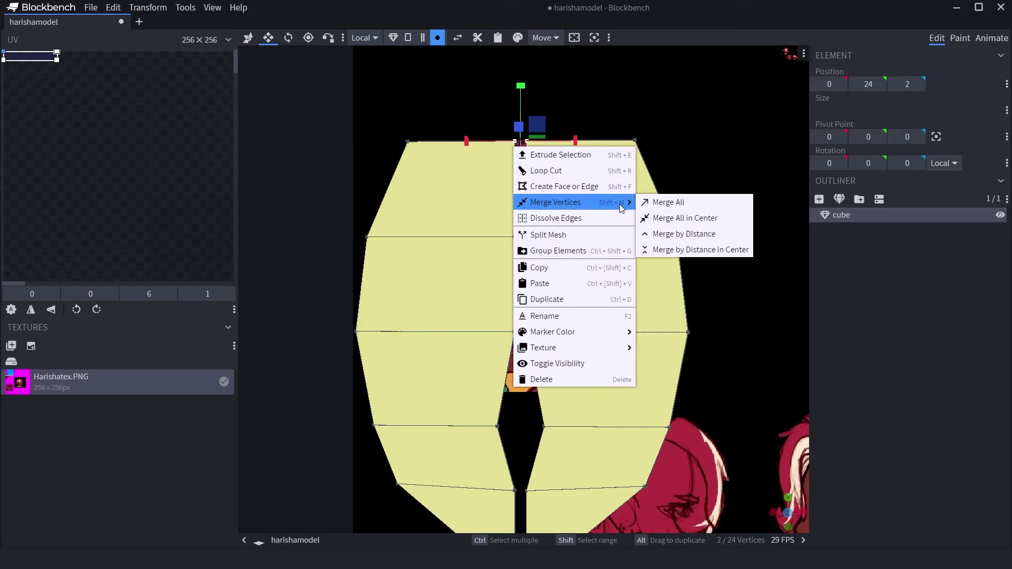
pyautogui.click(659, 215)
# Weld the next two seam vertex pairs down the centre line at their midpoints
pyautogui.click(526, 237)
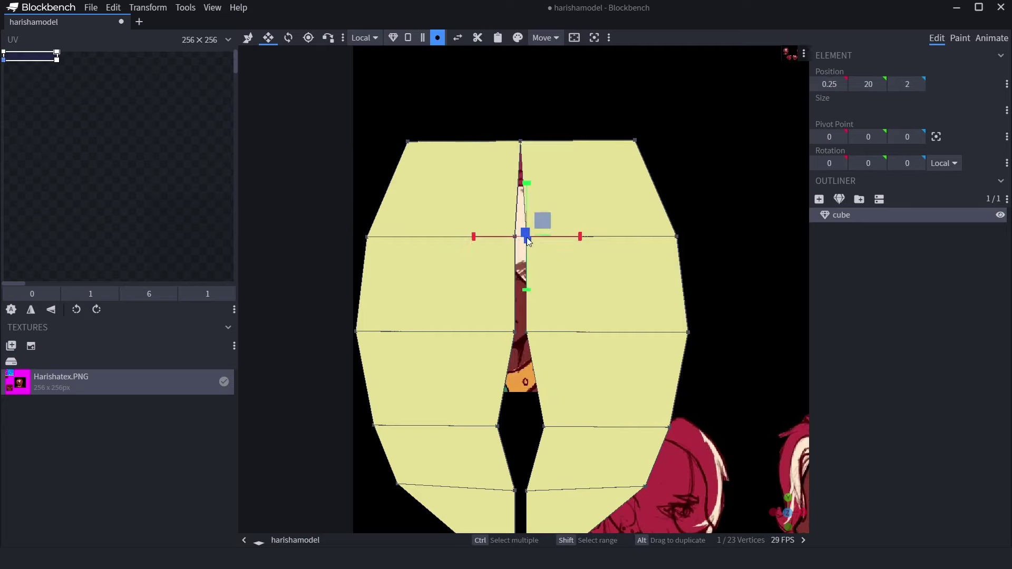
pyautogui.keyDown('ctrl'); pyautogui.click(515, 237); pyautogui.keyUp('ctrl')
pyautogui.rightClick(514, 243)
pyautogui.moveTo(554, 298)
pyautogui.click(659, 310)
pyautogui.click(526, 332)
pyautogui.keyDown('ctrl'); pyautogui.click(514, 332); pyautogui.keyUp('ctrl')
pyautogui.rightClick(514, 330)
pyautogui.moveTo(555, 136)
pyautogui.click(659, 154)
# Weld the two bottom chin vertices together at their midpoint
pyautogui.click(515, 490)
pyautogui.click(548, 482)
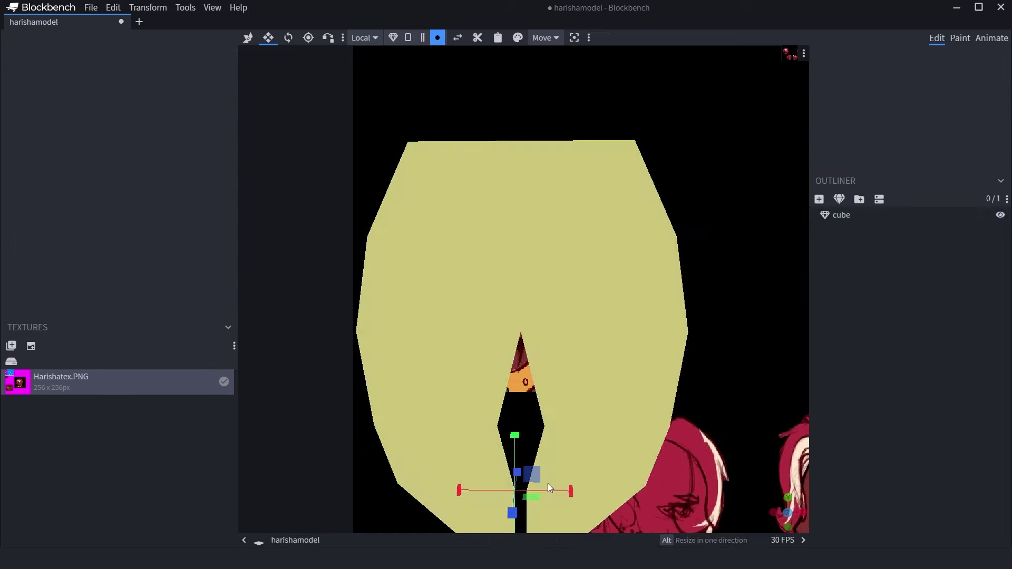
pyautogui.moveTo(549, 482); pyautogui.dragTo(555, 377, button='right')
pyautogui.click(522, 377)
pyautogui.keyDown('ctrl'); pyautogui.click(511, 382); pyautogui.keyUp('ctrl')
pyautogui.rightClick(509, 383)
pyautogui.moveTo(543, 192)
pyautogui.click(660, 208)
# Merge the remaining chin vertices into one point, leaving 19 vertices
pyautogui.click(513, 446)
pyautogui.click(548, 440)
pyautogui.click(549, 421)
pyautogui.click(523, 451)
pyautogui.click(526, 449)
pyautogui.click(525, 447)
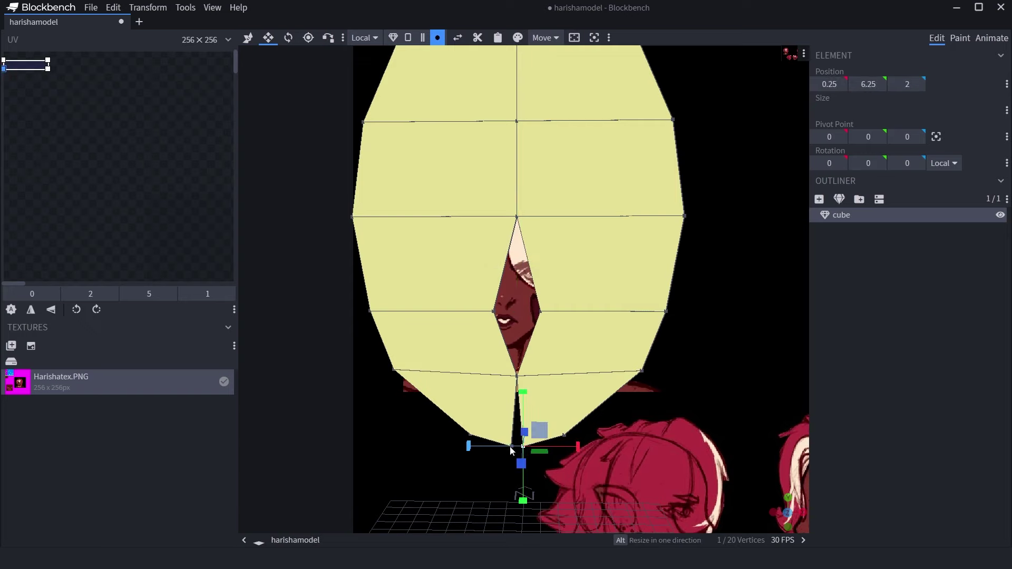
pyautogui.click(522, 452)
pyautogui.click(518, 455)
pyautogui.scroll(1, 517, 456)
pyautogui.scroll(3, 517, 455)
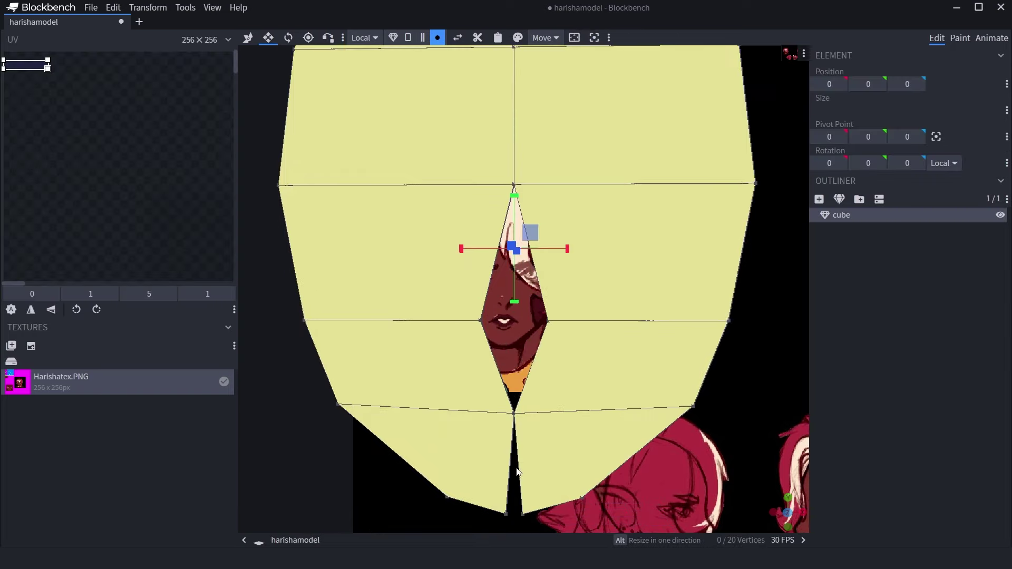
pyautogui.click(511, 454)
pyautogui.click(511, 454)
pyautogui.click(492, 454)
pyautogui.rightClick(492, 456)
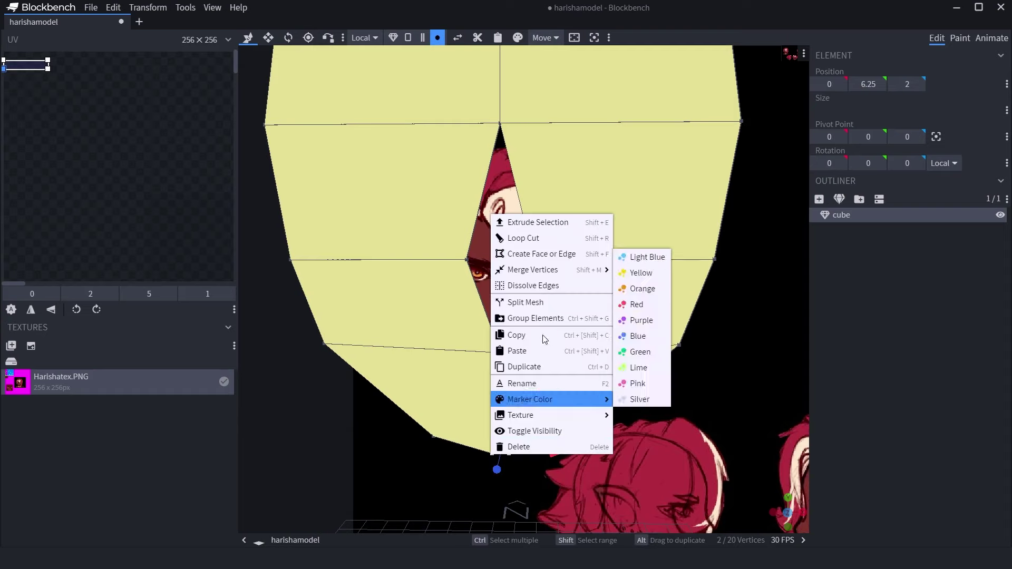
pyautogui.moveTo(580, 270)
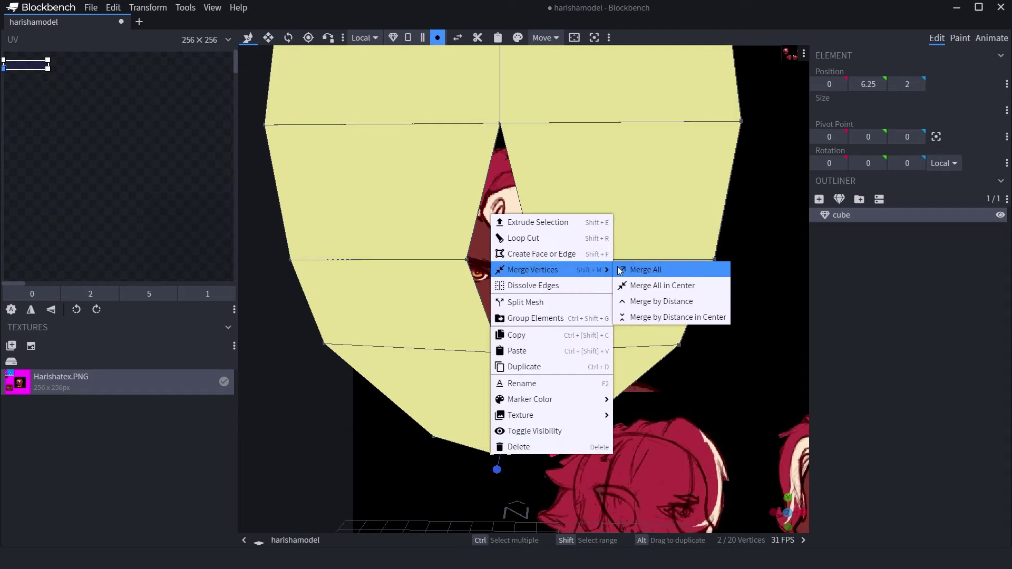
pyautogui.click(616, 267)
pyautogui.scroll(-5, 616, 267)
pyautogui.moveTo(547, 236); pyautogui.dragTo(526, 253)
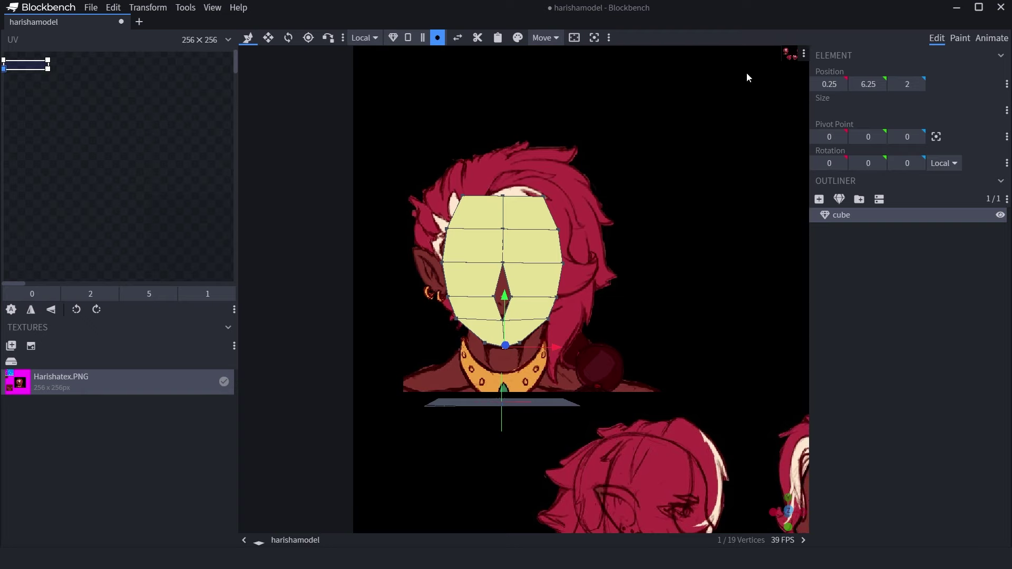
# Slide the reference drawings left and up, enlarge them to fit the mesh, and save the position
pyautogui.click(804, 53)
pyautogui.moveTo(875, 101)
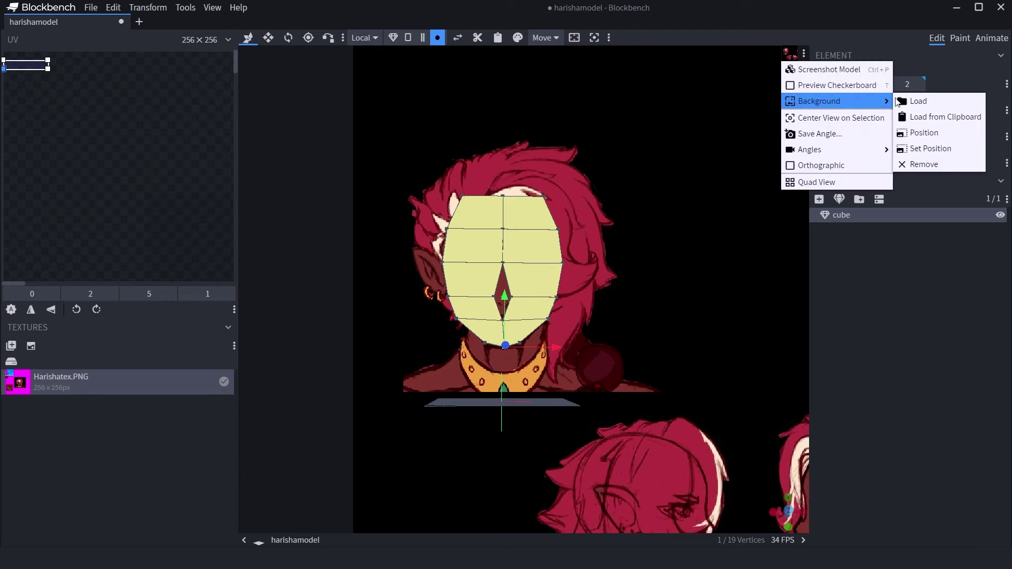
pyautogui.click(934, 145)
pyautogui.moveTo(680, 211); pyautogui.dragTo(419, 194)
pyautogui.moveTo(583, 315); pyautogui.dragTo(558, 165)
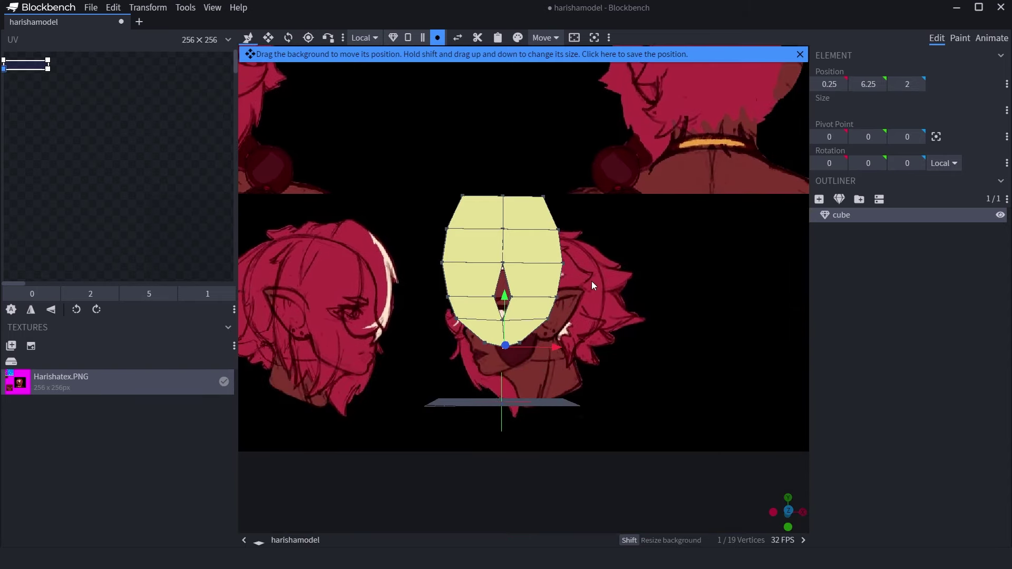
pyautogui.moveTo(590, 284); pyautogui.dragTo(610, 254)
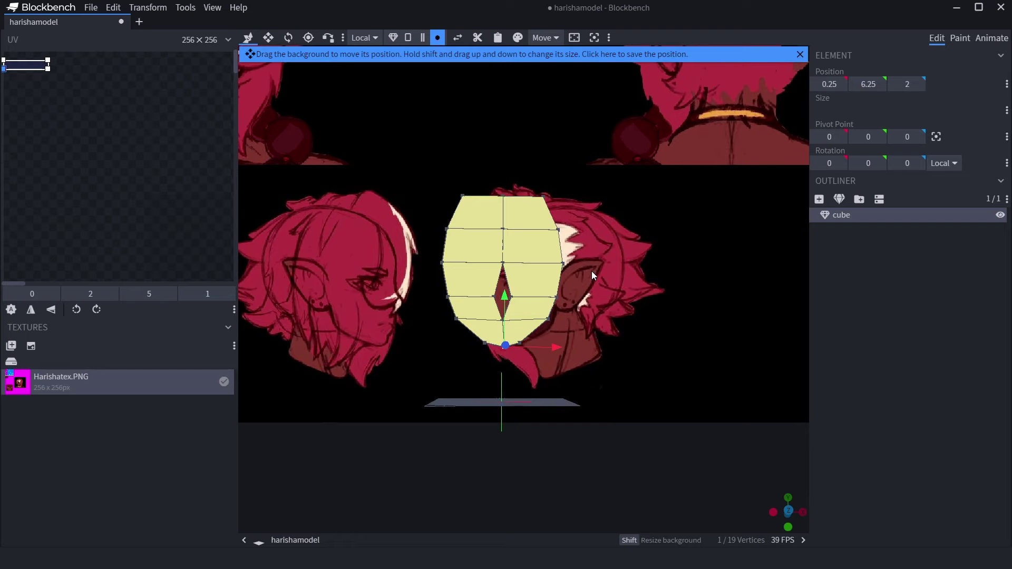
pyautogui.moveTo(590, 248)
pyautogui.keyDown('shift'); pyautogui.mouseDown()
pyautogui.moveTo(596, 311)
pyautogui.moveTo(589, 233)
pyautogui.mouseUp(); pyautogui.keyUp('shift')
pyautogui.click(545, 241)
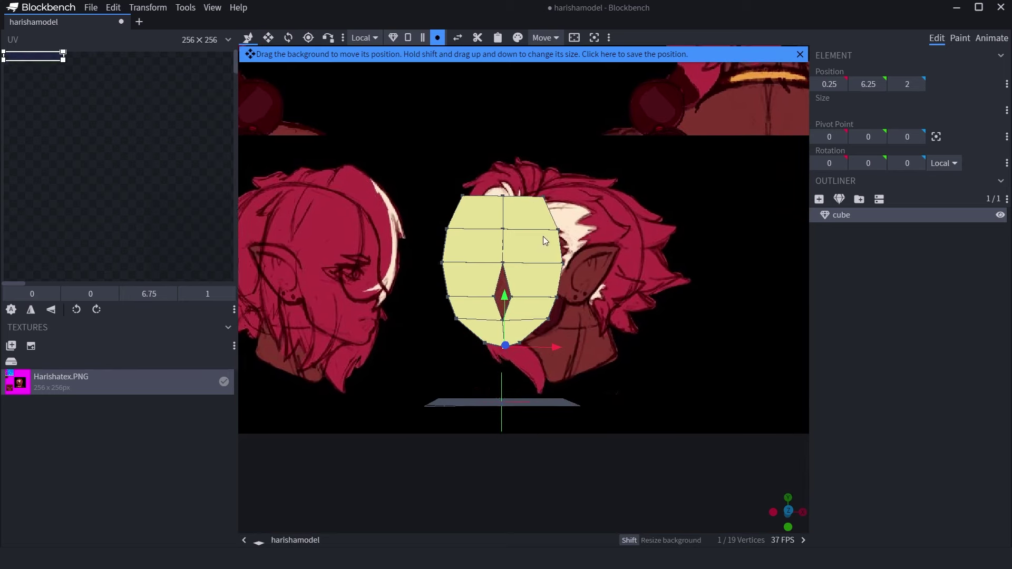
pyautogui.click(652, 55)
pyautogui.moveTo(633, 204); pyautogui.dragTo(494, 311)
# Toggle shading on the face mesh and view it face-on
pyautogui.click(494, 251)
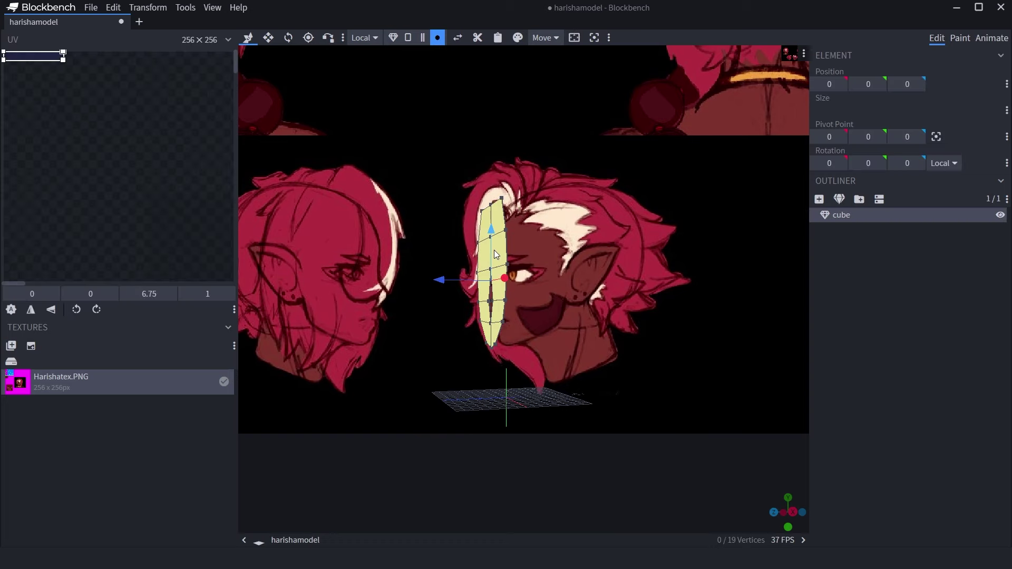
pyautogui.click(210, 7)
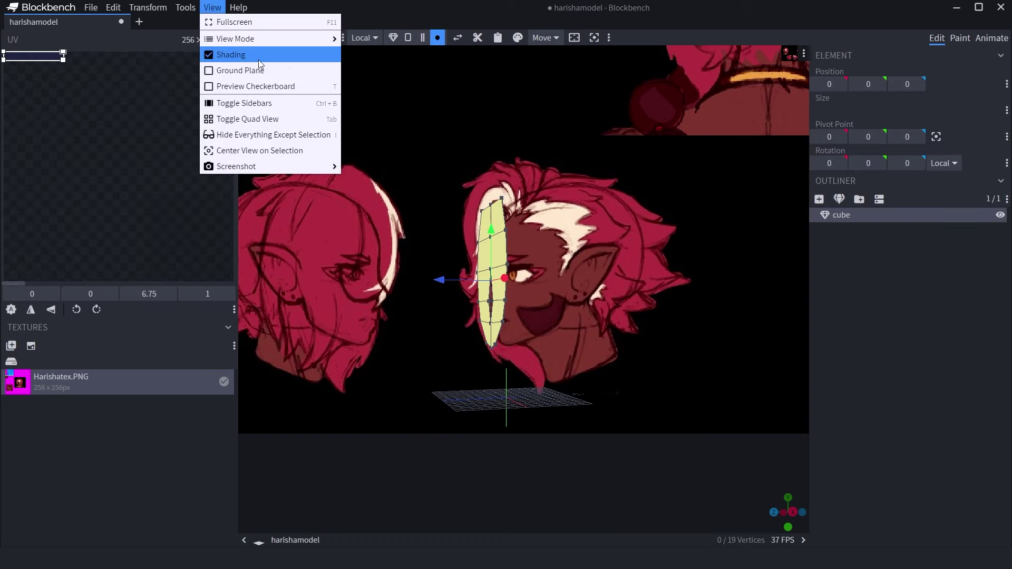
pyautogui.click(305, 64)
pyautogui.click(532, 294)
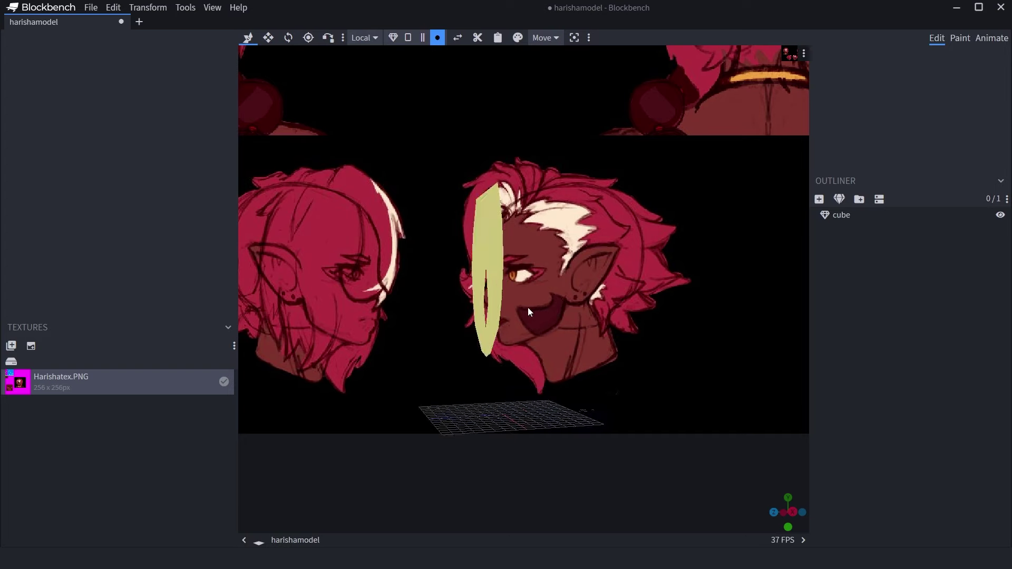
pyautogui.moveTo(524, 308); pyautogui.dragTo(551, 328)
pyautogui.click(482, 336)
pyautogui.moveTo(490, 355); pyautogui.dragTo(433, 350)
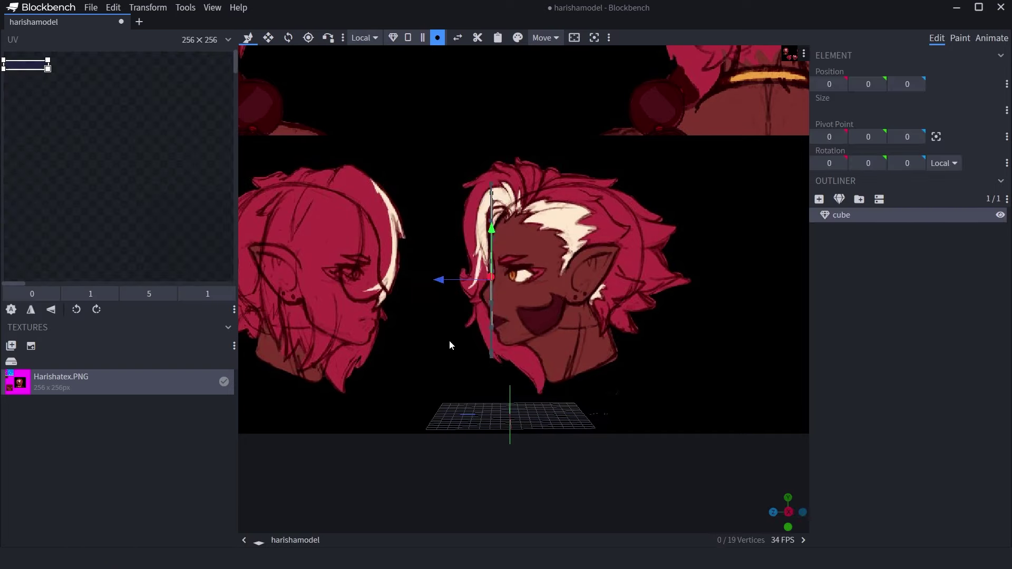
pyautogui.moveTo(580, 327); pyautogui.dragTo(545, 322)
pyautogui.moveTo(476, 345); pyautogui.dragTo(430, 308)
# Extrude a new vertex from the top of the nose gap and move it to height 12.5
pyautogui.click(427, 304)
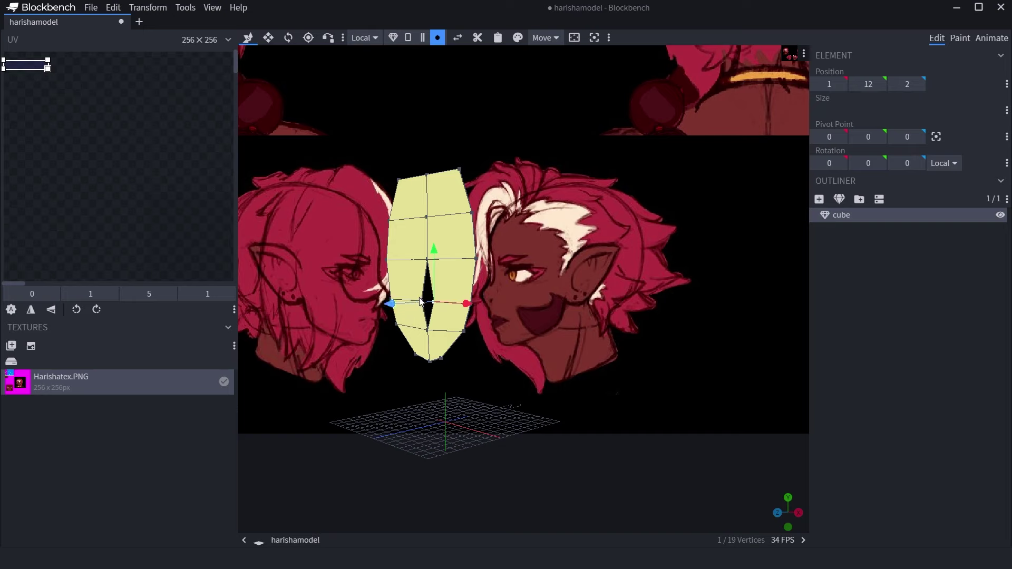
pyautogui.keyDown('shift'); pyautogui.click(427, 259); pyautogui.keyUp('shift')
pyautogui.moveTo(427, 260); pyautogui.dragTo(411, 282)
pyautogui.click(485, 264)
pyautogui.press('e')
pyautogui.moveTo(407, 222); pyautogui.dragTo(356, 300)
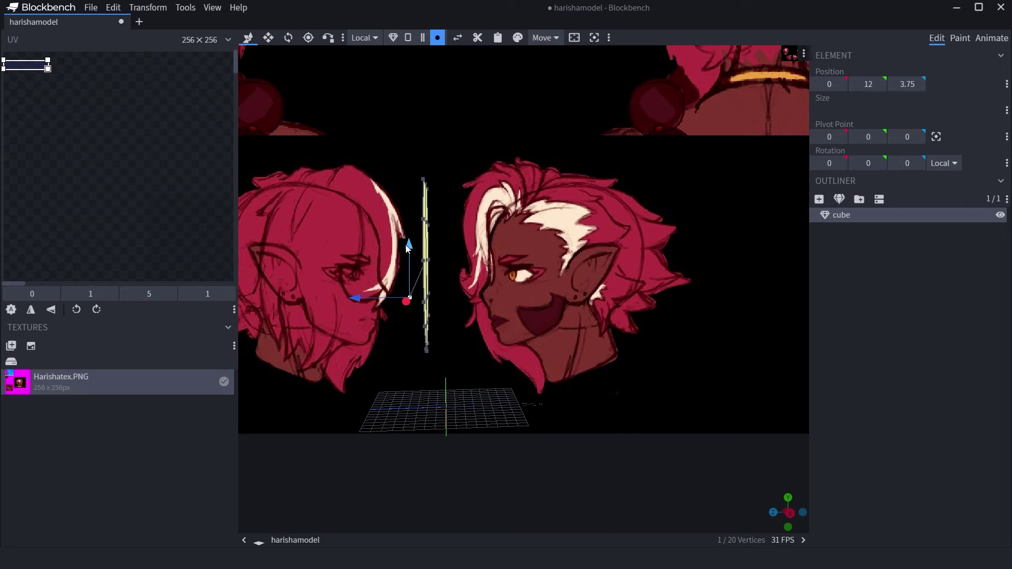
pyautogui.moveTo(410, 249); pyautogui.dragTo(410, 243)
# Fill a face between the new vertex and two gap vertices
pyautogui.moveTo(407, 287); pyautogui.dragTo(437, 298)
pyautogui.keyDown('shift'); pyautogui.click(444, 293); pyautogui.keyUp('shift')
pyautogui.keyDown('shift'); pyautogui.click(436, 249); pyautogui.keyUp('shift')
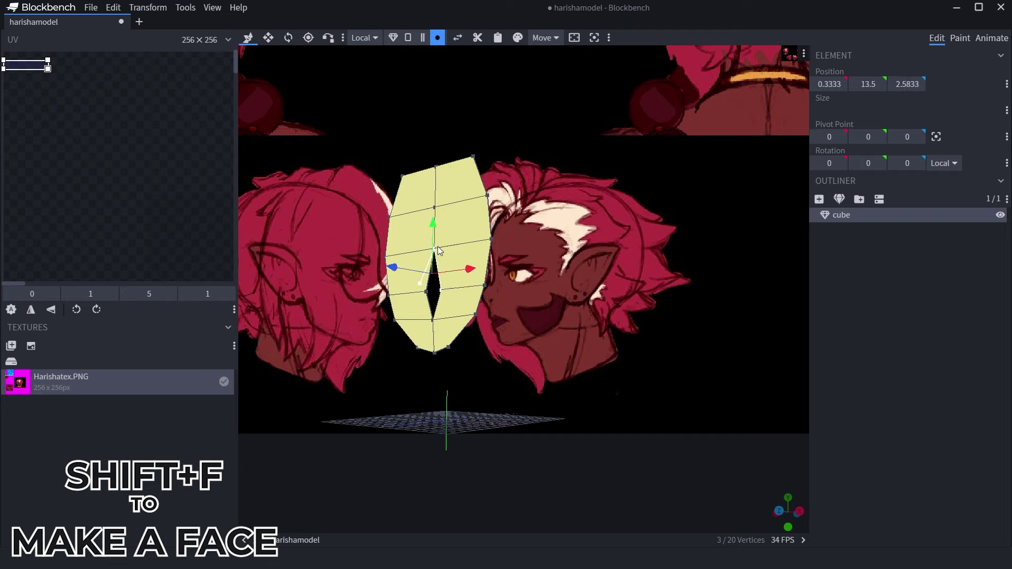
pyautogui.hotkey('shift', 'f')
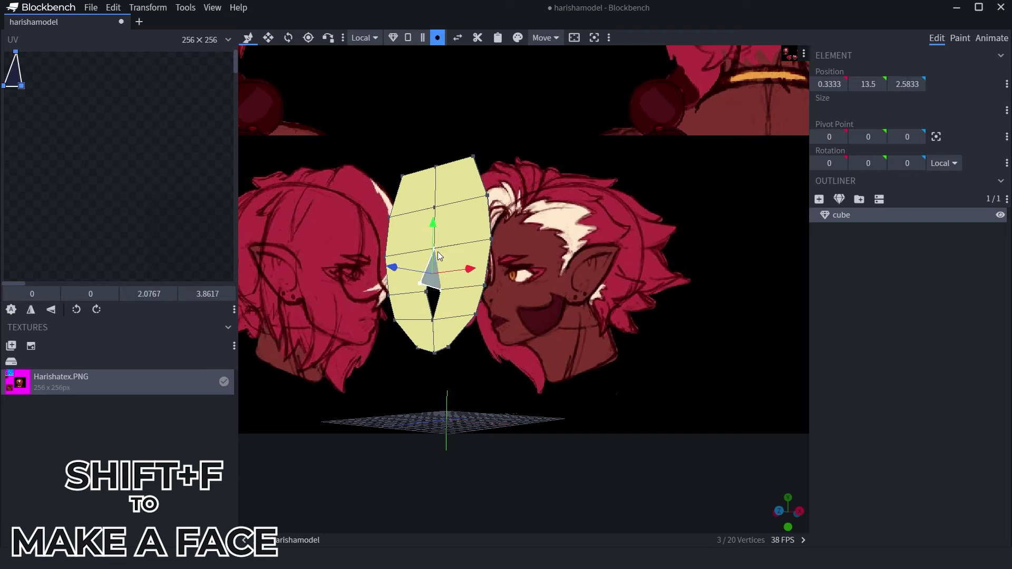
# Fill the top of the gap with a triangle from its top, left and right vertices
pyautogui.moveTo(440, 255); pyautogui.dragTo(556, 293)
pyautogui.click(562, 261)
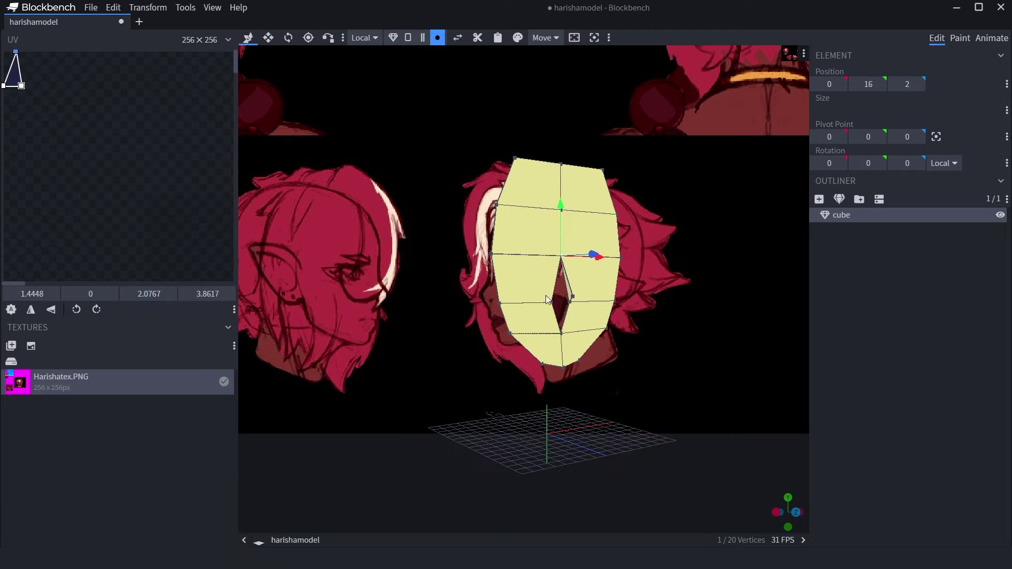
pyautogui.keyDown('shift'); pyautogui.click(553, 305); pyautogui.keyUp('shift')
pyautogui.keyDown('shift'); pyautogui.click(572, 299); pyautogui.keyUp('shift')
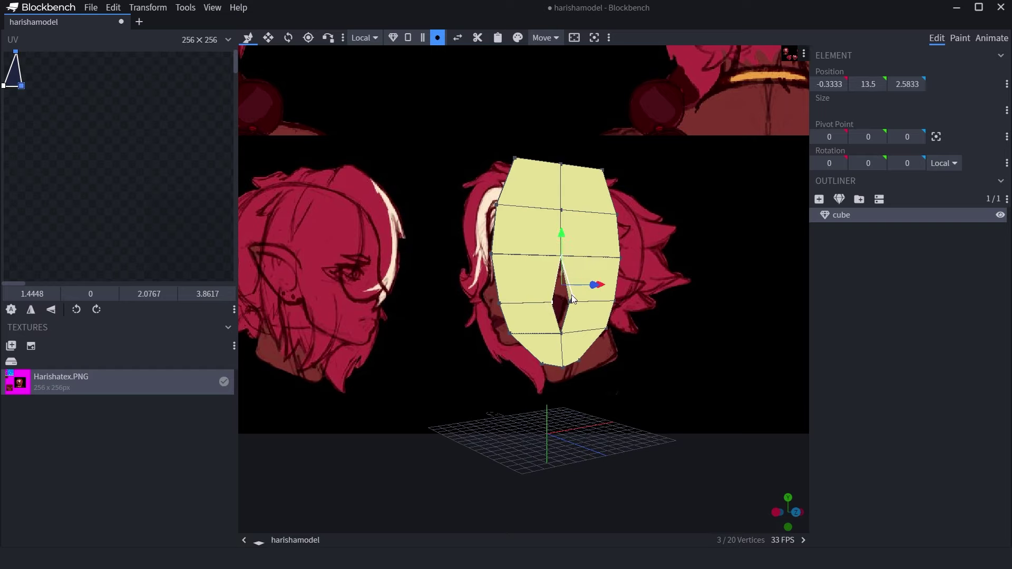
pyautogui.hotkey('shift', 'f')
# Select a vertex of the nose gap to start the next face
pyautogui.moveTo(574, 304); pyautogui.dragTo(525, 288)
pyautogui.click(519, 282)
pyautogui.scroll(3, 534, 288)
pyautogui.scroll(5, 534, 288)
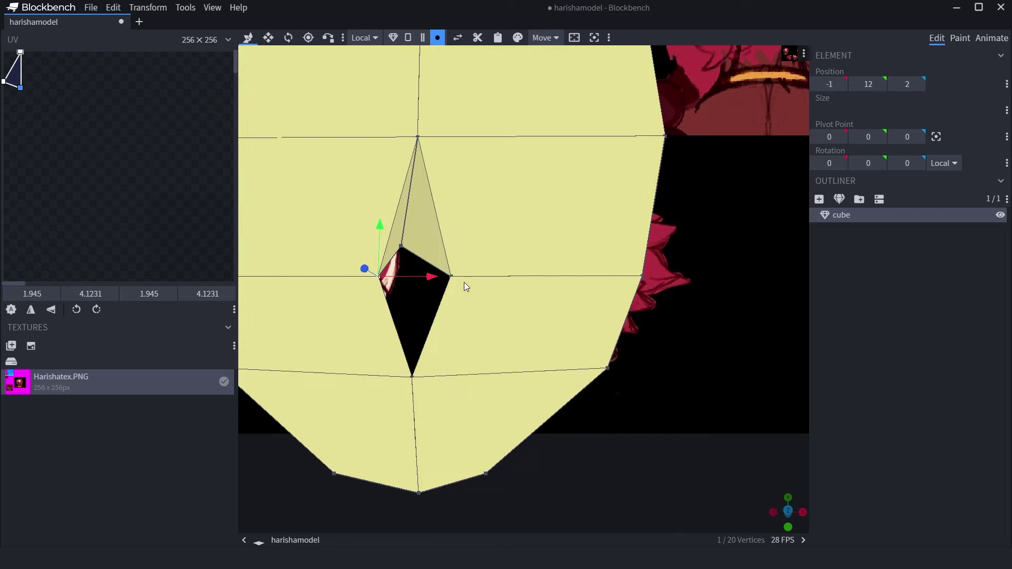
# Add two more nose-gap vertices to the selection and view the mesh from the side
pyautogui.keyDown('shift'); pyautogui.click(412, 374); pyautogui.keyUp('shift')
pyautogui.keyDown('shift'); pyautogui.click(452, 276); pyautogui.keyUp('shift')
pyautogui.scroll(-10, 451, 276)
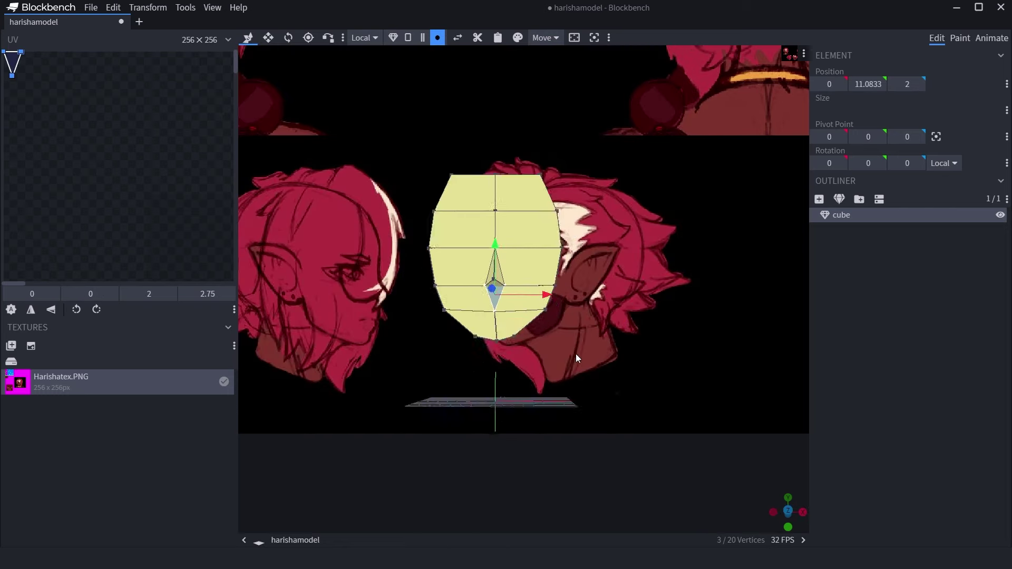
pyautogui.moveTo(566, 357); pyautogui.dragTo(512, 227)
# In edge mode, push the top outline edges of the face back in depth
pyautogui.click(423, 37)
pyautogui.click(429, 202)
pyautogui.keyDown('shift'); pyautogui.click(422, 199); pyautogui.keyUp('shift')
pyautogui.keyDown('shift'); pyautogui.click(446, 201); pyautogui.keyUp('shift')
pyautogui.scroll(3, 407, 157)
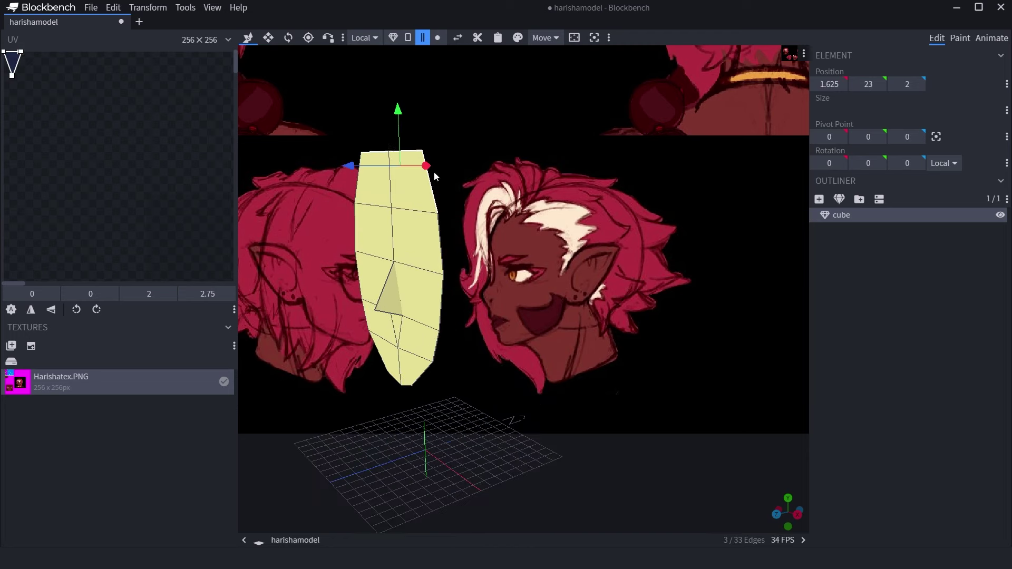
pyautogui.keyDown('shift'); pyautogui.click(371, 154); pyautogui.keyUp('shift')
pyautogui.moveTo(372, 154)
pyautogui.mouseDown()
pyautogui.moveTo(397, 203)
pyautogui.moveTo(359, 154)
pyautogui.mouseUp()
# Push the five right outline edges back by 2 units
pyautogui.moveTo(360, 252); pyautogui.dragTo(508, 265)
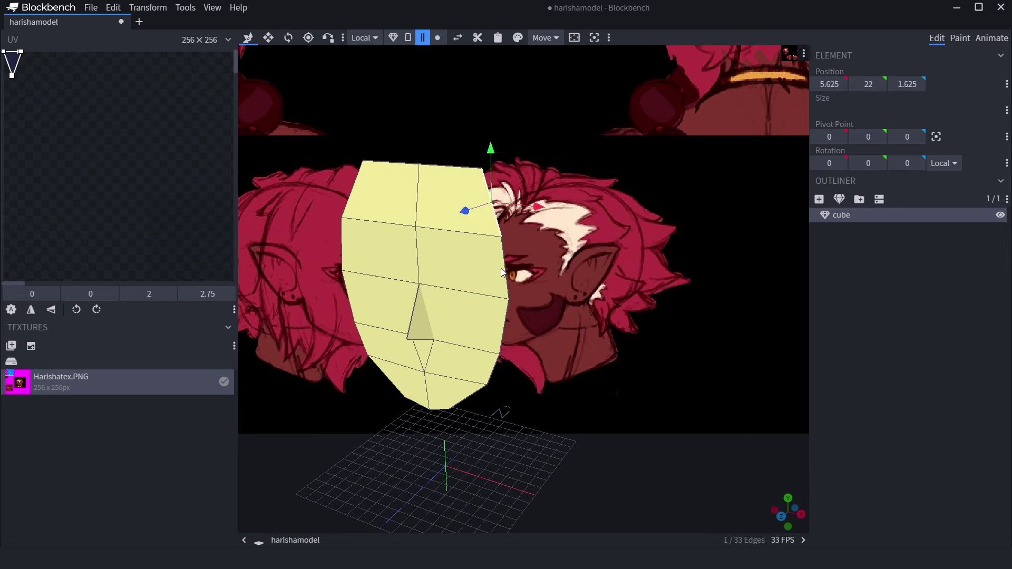
pyautogui.click(486, 381)
pyautogui.click(459, 403)
pyautogui.keyDown('shift'); pyautogui.click(481, 386); pyautogui.keyUp('shift')
pyautogui.keyDown('shift'); pyautogui.click(491, 368); pyautogui.keyUp('shift')
pyautogui.keyDown('shift'); pyautogui.click(502, 336); pyautogui.keyUp('shift')
pyautogui.keyDown('shift'); pyautogui.click(505, 272); pyautogui.keyUp('shift')
pyautogui.moveTo(505, 271); pyautogui.dragTo(538, 224)
pyautogui.keyDown('shift'); pyautogui.click(555, 177); pyautogui.keyUp('shift')
pyautogui.moveTo(556, 177); pyautogui.dragTo(480, 229)
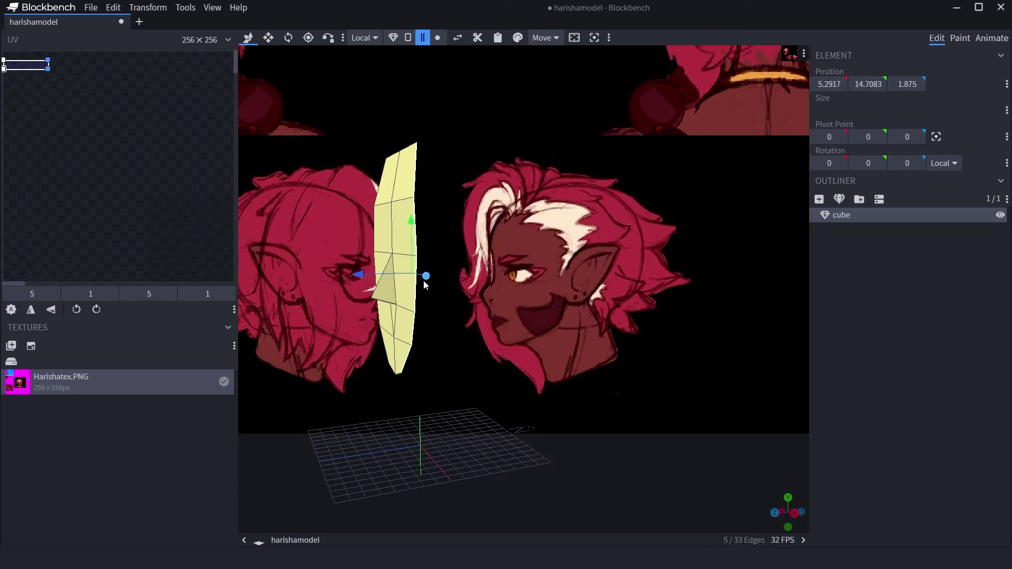
pyautogui.moveTo(425, 280); pyautogui.dragTo(384, 360)
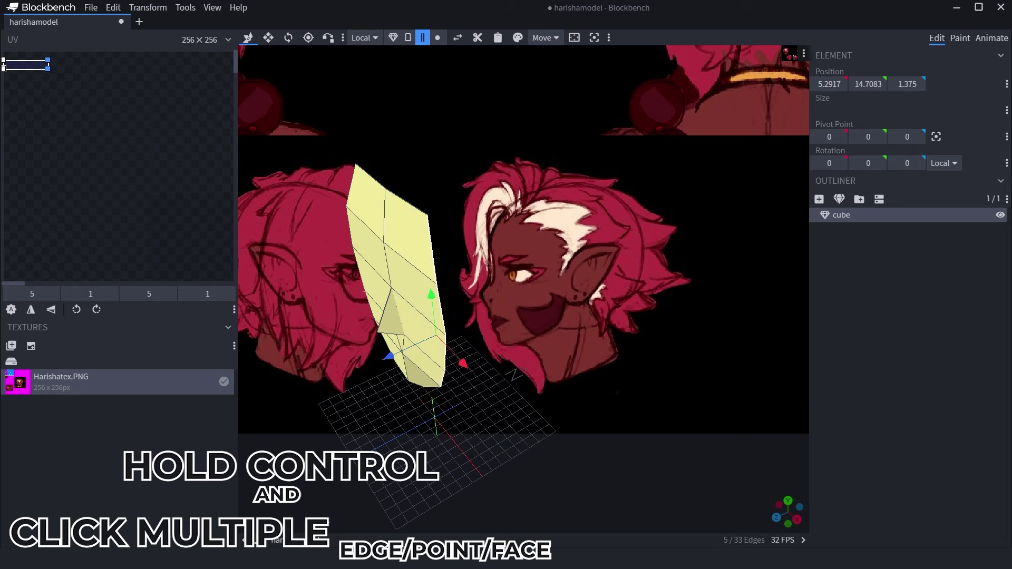
# Push the left outline and bottom edges back by 0.5
pyautogui.moveTo(362, 420); pyautogui.dragTo(542, 386)
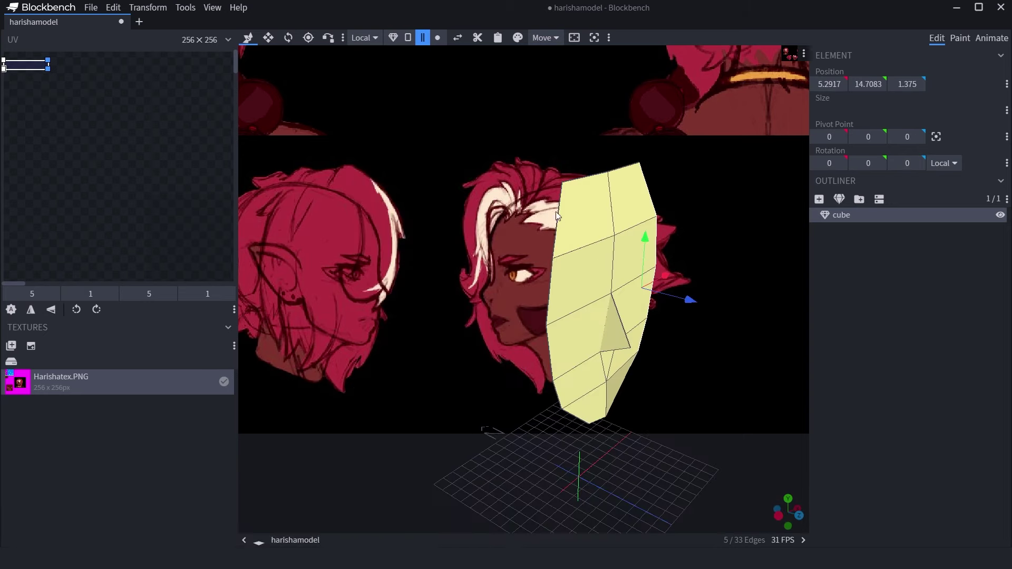
pyautogui.click(559, 217)
pyautogui.keyDown('shift'); pyautogui.click(555, 305); pyautogui.keyUp('shift')
pyautogui.keyDown('shift'); pyautogui.click(556, 354); pyautogui.keyUp('shift')
pyautogui.keyDown('shift'); pyautogui.click(559, 397); pyautogui.keyUp('shift')
pyautogui.keyDown('shift'); pyautogui.click(587, 422); pyautogui.keyUp('shift')
pyautogui.moveTo(598, 352); pyautogui.dragTo(596, 350)
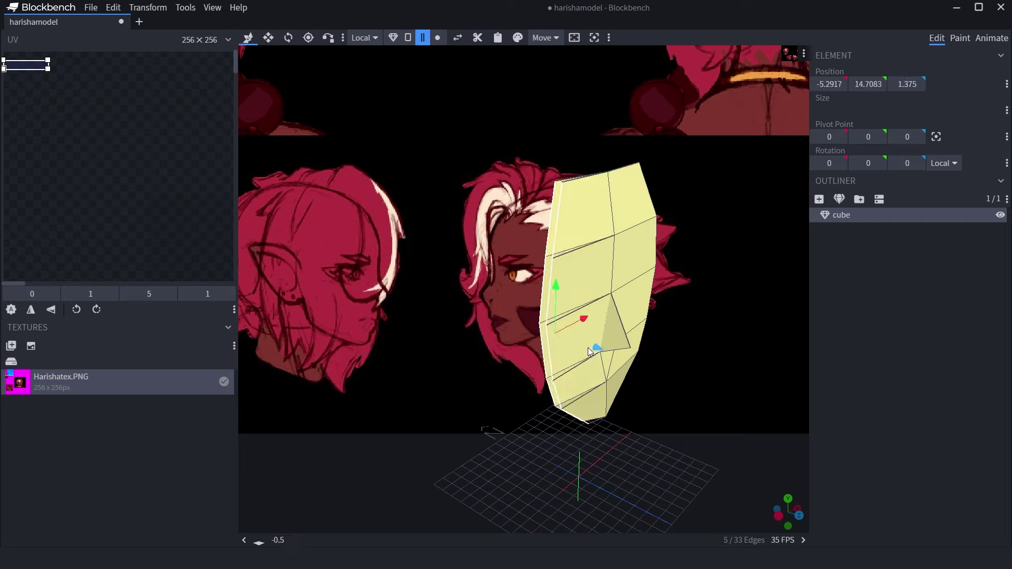
# Select four more mesh edges from a top-down view
pyautogui.moveTo(624, 309); pyautogui.dragTo(417, 211)
pyautogui.click(399, 343)
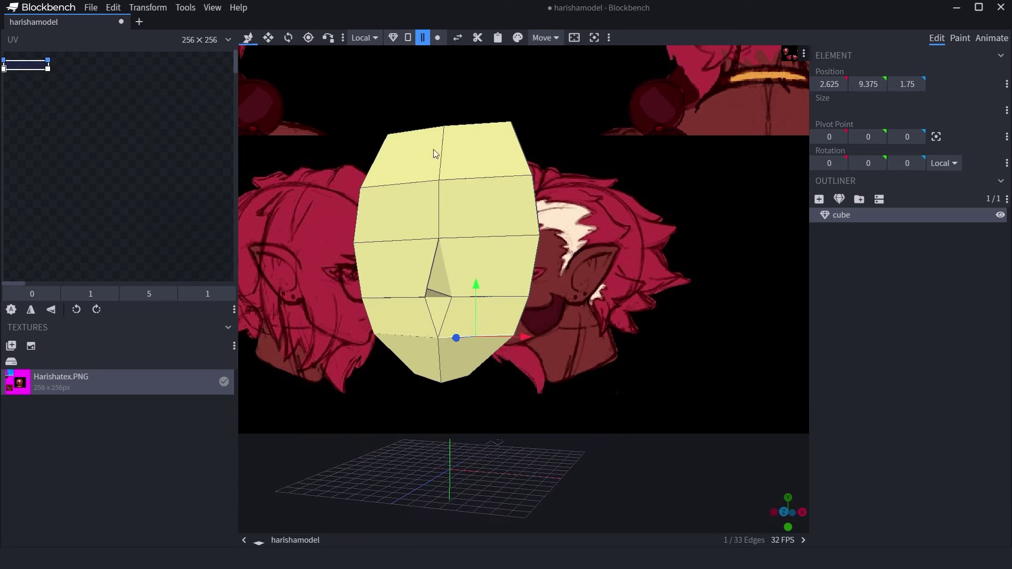
pyautogui.keyDown('shift'); pyautogui.click(416, 343); pyautogui.keyUp('shift')
pyautogui.keyDown('shift'); pyautogui.click(463, 380); pyautogui.keyUp('shift')
pyautogui.keyDown('shift'); pyautogui.click(438, 377); pyautogui.keyUp('shift')
pyautogui.moveTo(437, 377); pyautogui.dragTo(410, 373)
# Check the tip and nose vertices in orthographic front and side views, then deselect the mesh
pyautogui.click(437, 38)
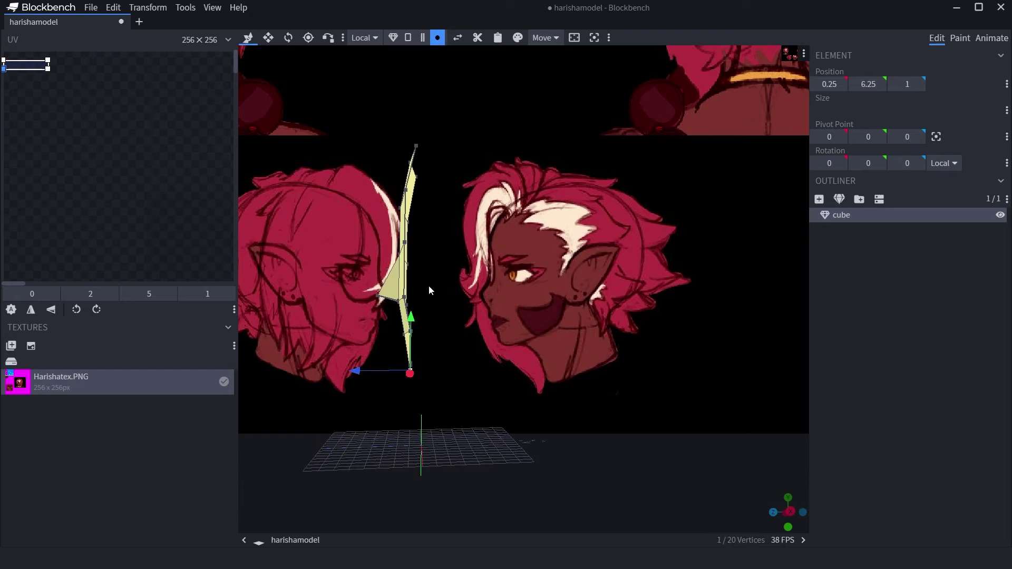
pyautogui.moveTo(430, 290); pyautogui.dragTo(438, 299)
pyautogui.click(373, 298)
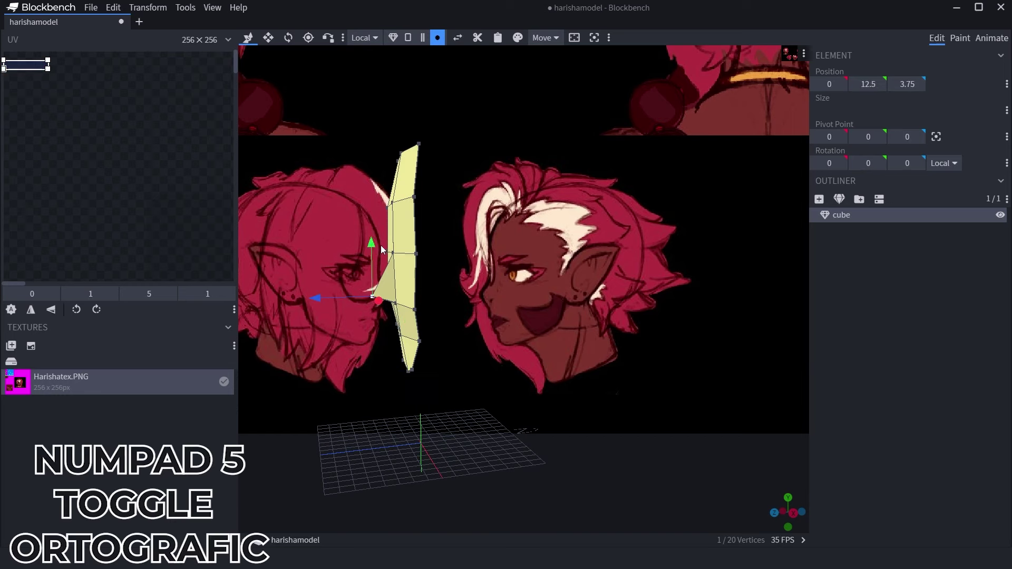
pyautogui.press('KP_5')
pyautogui.click(419, 299)
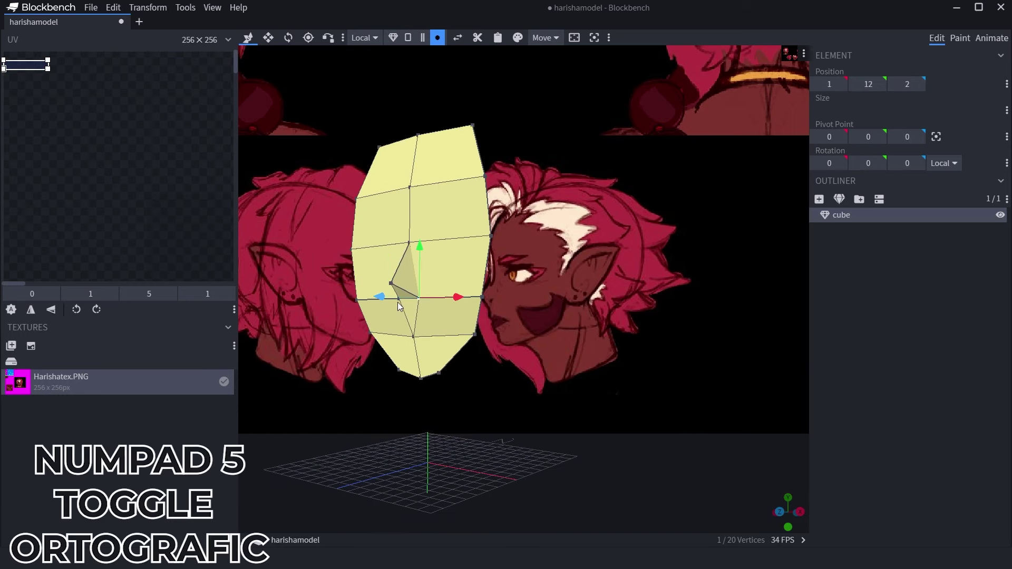
pyautogui.click(407, 38)
pyautogui.press('KP_3')
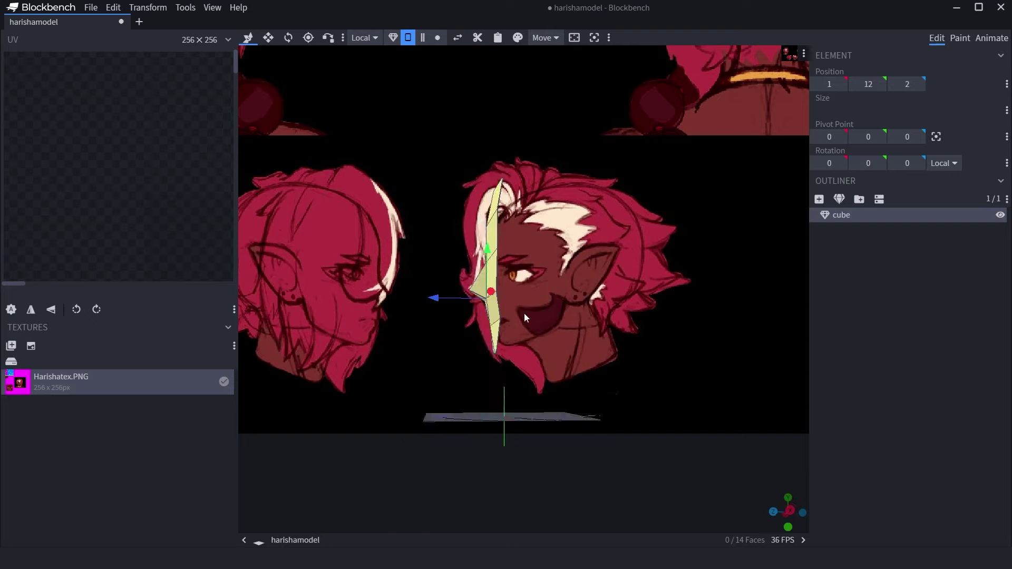
pyautogui.press('KP_1')
pyautogui.press('KP_3')
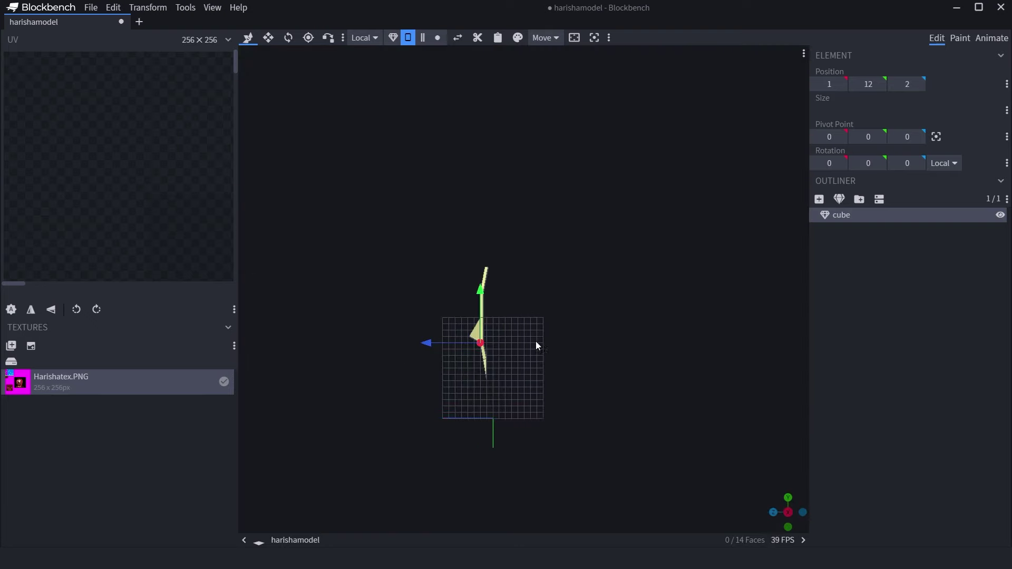
pyautogui.scroll(5, 526, 355)
pyautogui.click(498, 419)
pyautogui.moveTo(493, 424)
pyautogui.mouseDown()
pyautogui.moveTo(508, 385)
pyautogui.moveTo(505, 402)
pyautogui.moveTo(429, 334)
pyautogui.moveTo(477, 289)
pyautogui.moveTo(503, 313)
pyautogui.moveTo(489, 315)
pyautogui.mouseUp()
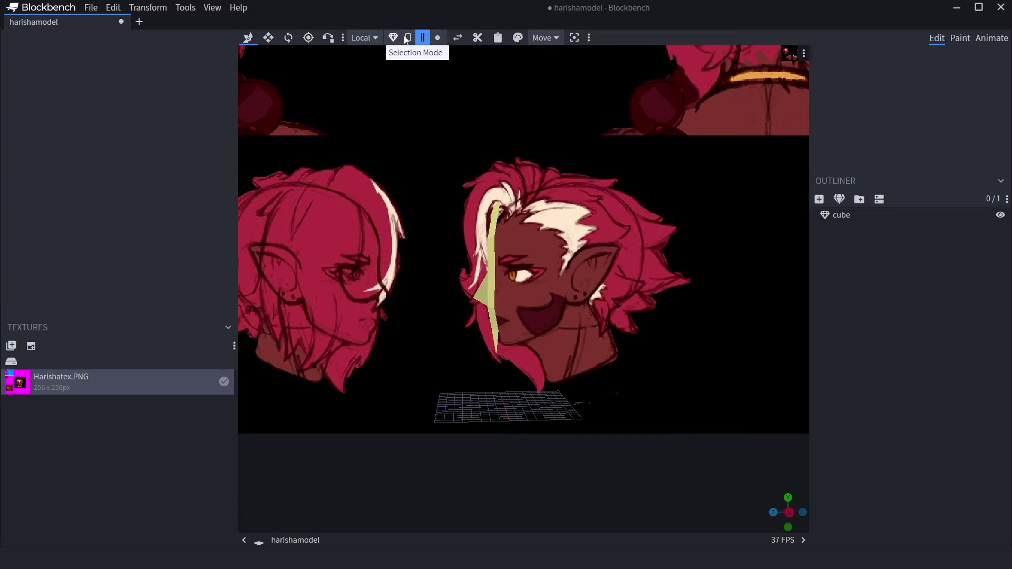
# Tilt the top-of-head faces by 5 degrees and move them back by 0.25
pyautogui.moveTo(439, 146); pyautogui.dragTo(556, 213)
pyautogui.click(499, 224)
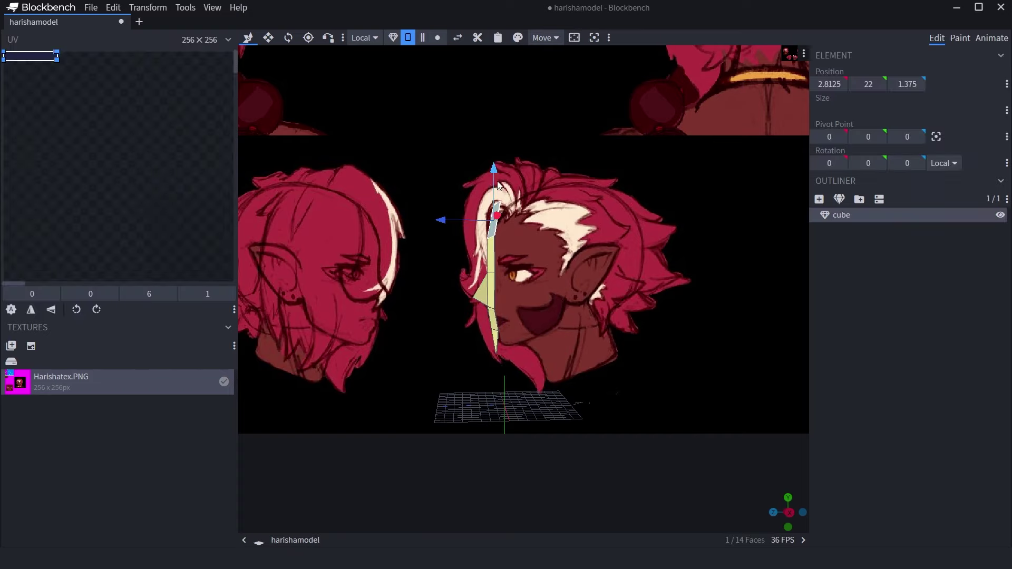
pyautogui.keyDown('shift'); pyautogui.click(496, 208); pyautogui.keyUp('shift')
pyautogui.click(288, 38)
pyautogui.moveTo(472, 261); pyautogui.dragTo(454, 257)
pyautogui.press('v')
pyautogui.moveTo(454, 223); pyautogui.dragTo(452, 220)
# Push two lower-face vertices forward to a depth of 1.3
pyautogui.click(527, 341)
pyautogui.click(498, 332)
pyautogui.click(483, 318)
pyautogui.click(496, 332)
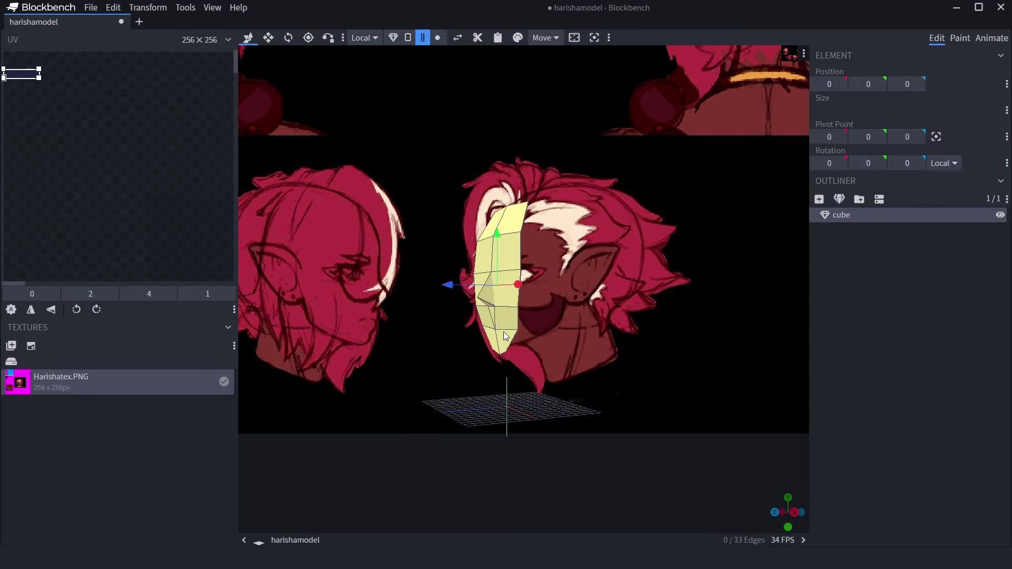
pyautogui.moveTo(496, 332)
pyautogui.mouseDown()
pyautogui.moveTo(463, 354)
pyautogui.moveTo(473, 357)
pyautogui.moveTo(452, 352)
pyautogui.moveTo(506, 316)
pyautogui.mouseUp()
pyautogui.click(438, 38)
pyautogui.click(510, 352)
pyautogui.keyDown('shift'); pyautogui.click(508, 343); pyautogui.keyUp('shift')
pyautogui.moveTo(496, 274); pyautogui.dragTo(461, 328)
pyautogui.moveTo(472, 332); pyautogui.dragTo(530, 312)
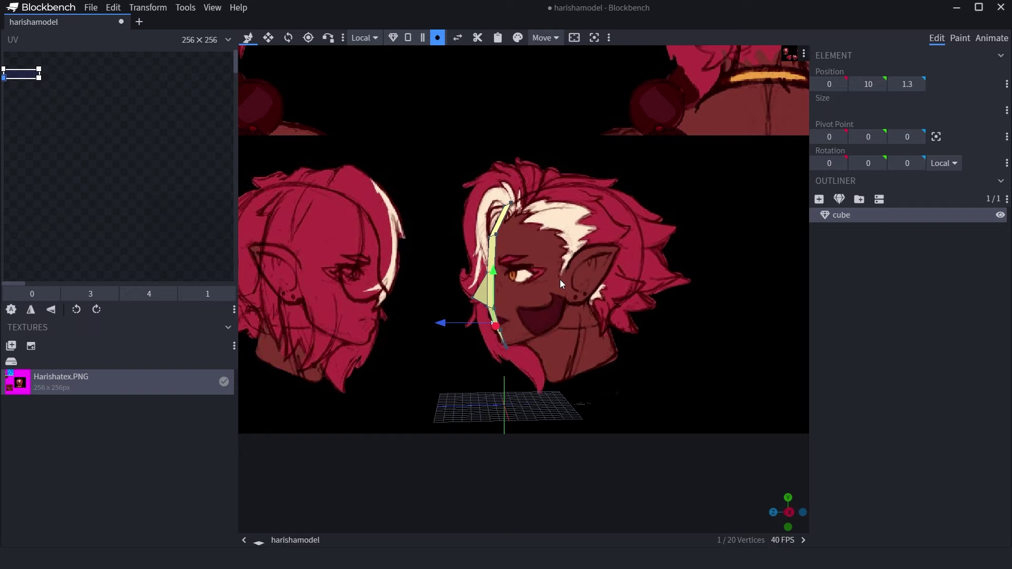
# Reposition the front reference drawing via Background > Position so it sits behind the mesh
pyautogui.click(594, 359)
pyautogui.moveTo(580, 338); pyautogui.dragTo(790, 83)
pyautogui.click(804, 53)
pyautogui.moveTo(837, 100)
pyautogui.click(915, 131)
pyautogui.moveTo(457, 163); pyautogui.dragTo(521, 279)
pyautogui.press('Escape')
pyautogui.scroll(5, 528, 277)
# Raise the lower-left jaw vertex slightly and nudge it outward
pyautogui.click(461, 204)
pyautogui.scroll(3, 507, 335)
pyautogui.scroll(-4, 503, 334)
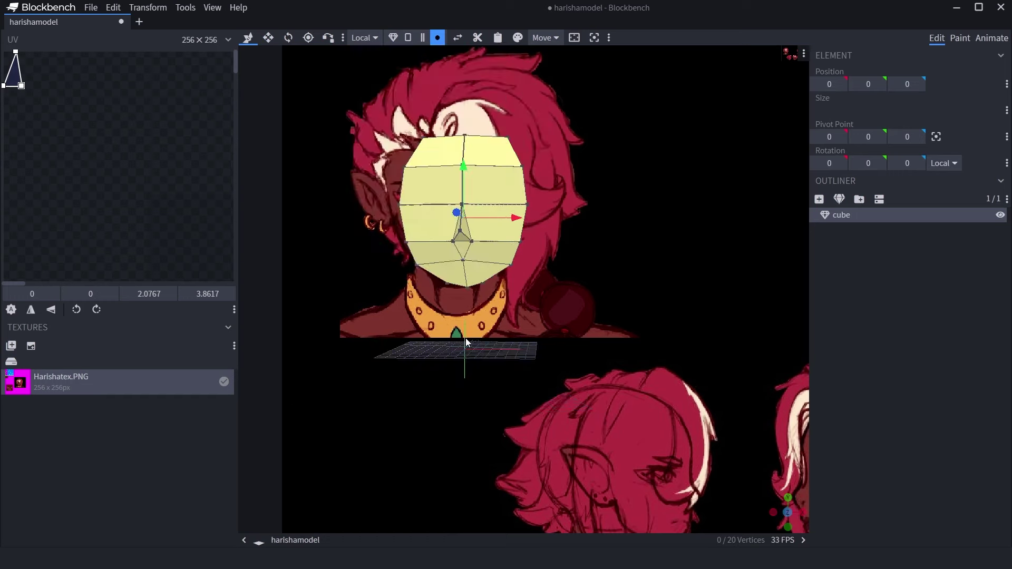
pyautogui.scroll(-3, 489, 328)
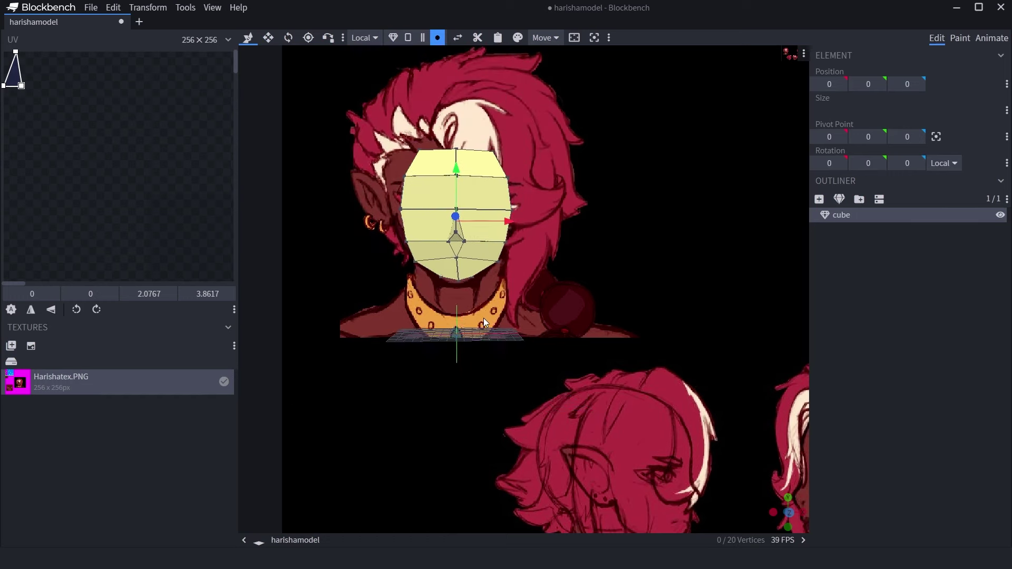
pyautogui.scroll(3, 483, 318)
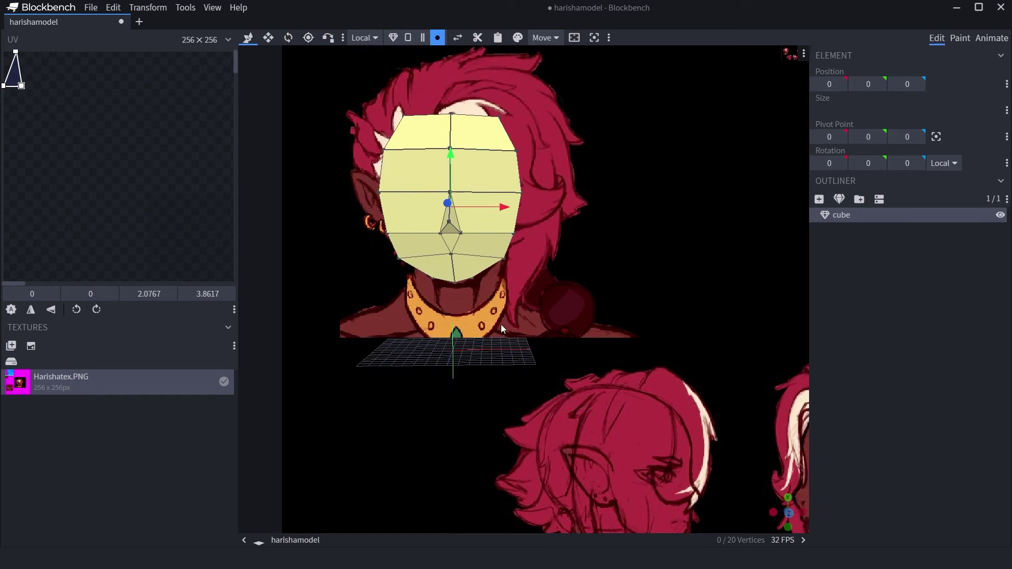
pyautogui.scroll(1, 503, 325)
pyautogui.scroll(-1, 506, 324)
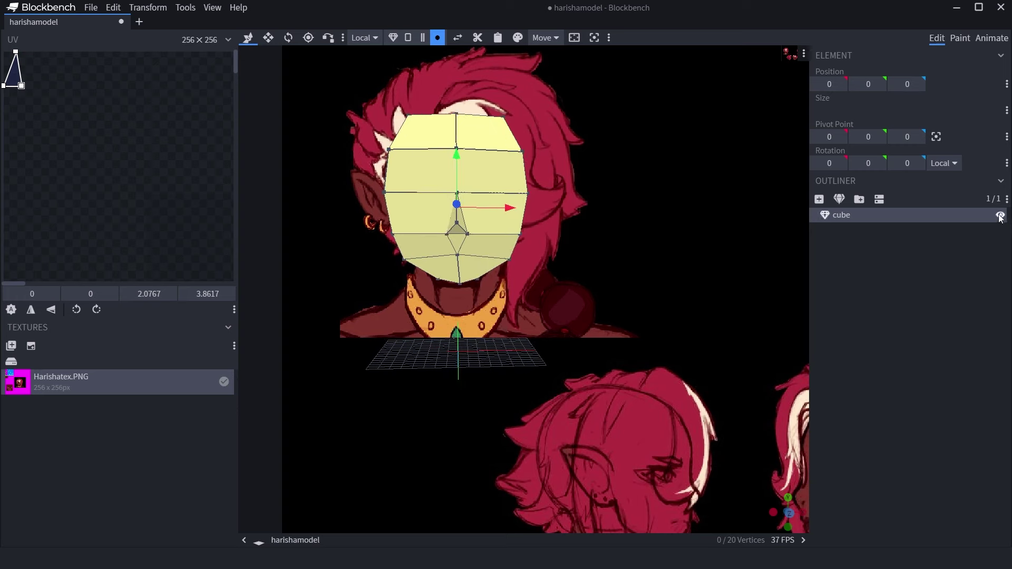
pyautogui.click(402, 256)
pyautogui.moveTo(461, 204); pyautogui.dragTo(447, 207)
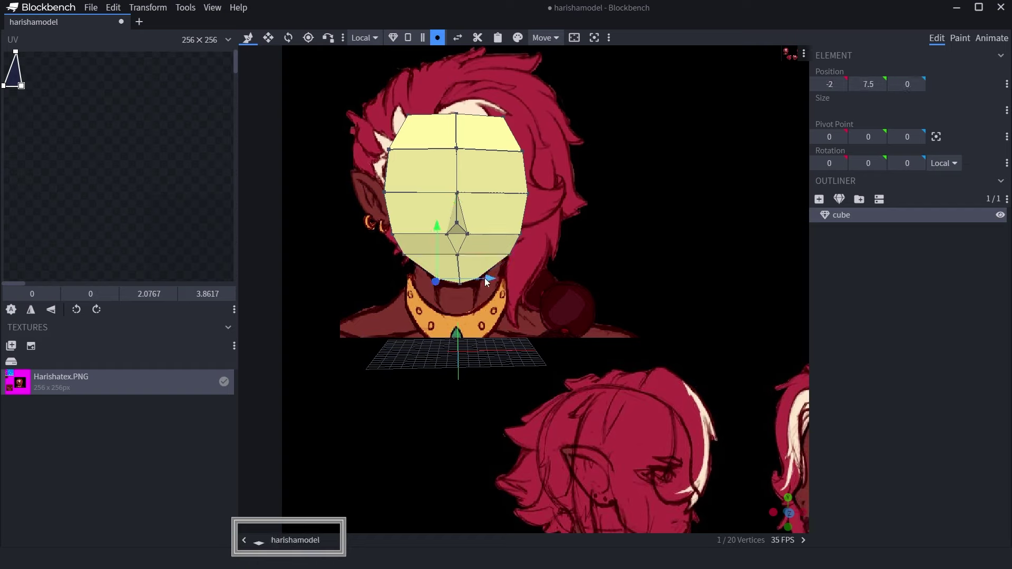
pyautogui.moveTo(486, 279); pyautogui.dragTo(438, 268)
# Lower the top centre forehead vertex and pull it back slightly in depth
pyautogui.click(658, 255)
pyautogui.click(446, 204)
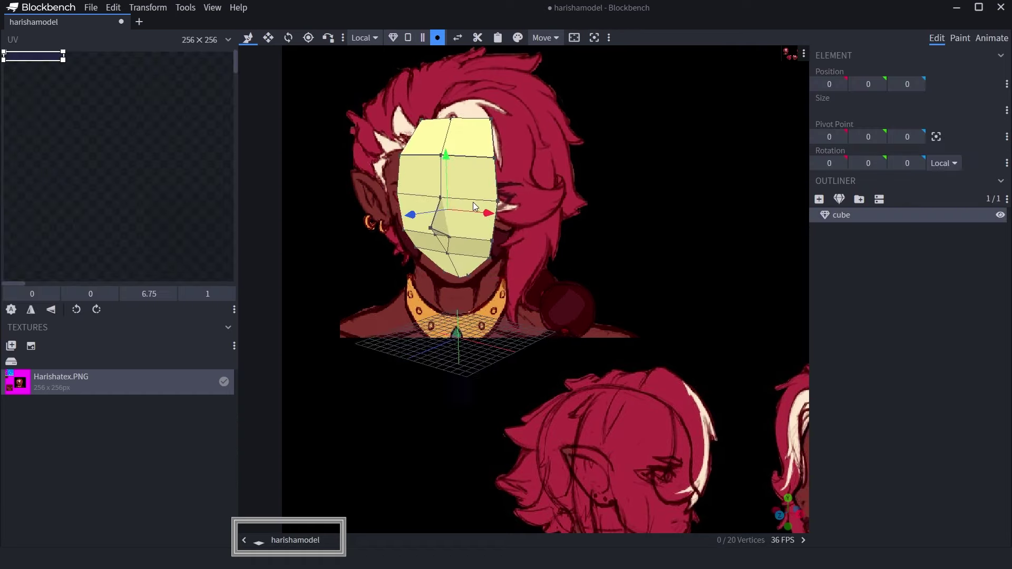
pyautogui.click(519, 211)
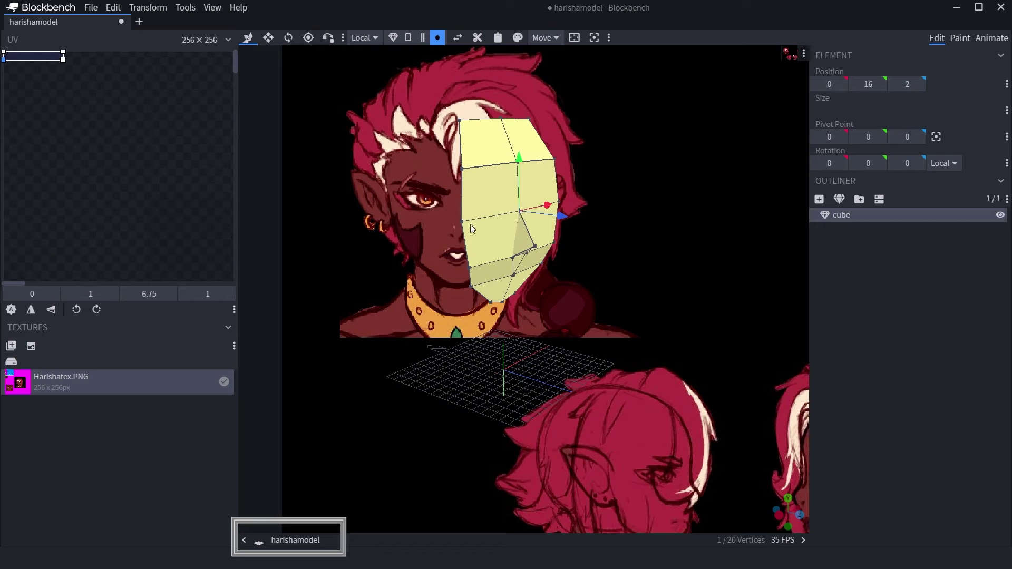
pyautogui.moveTo(515, 160); pyautogui.dragTo(571, 167)
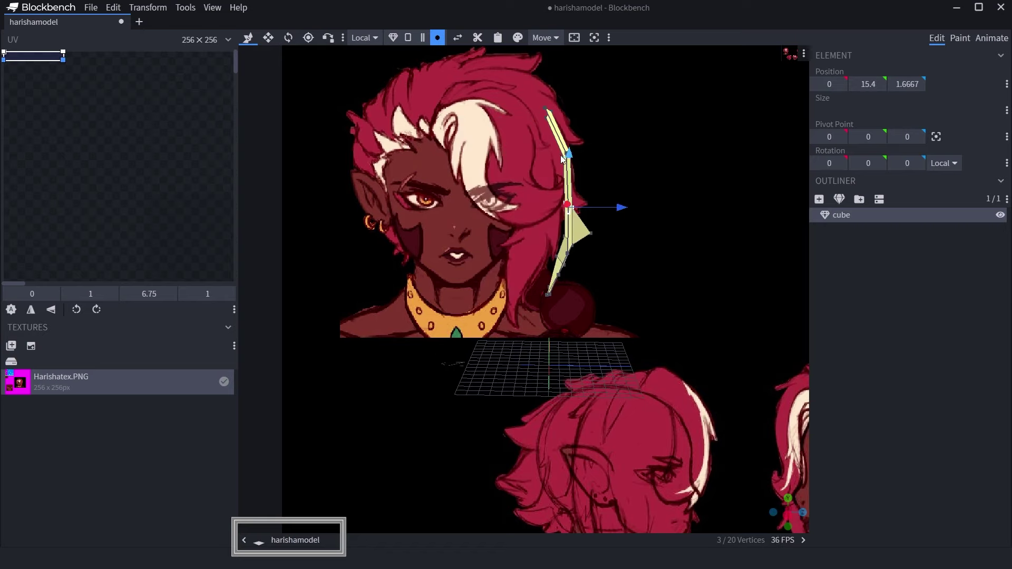
pyautogui.moveTo(621, 211); pyautogui.dragTo(482, 345)
# Nudge a nose vertex slightly sideways to follow the drawing
pyautogui.scroll(5, 600, 276)
pyautogui.click(470, 280)
pyautogui.click(445, 281)
pyautogui.moveTo(492, 283); pyautogui.dragTo(517, 355)
pyautogui.click(803, 54)
# Move the reference image via Background > Position so the side profile sits behind the mesh
pyautogui.moveTo(831, 156)
pyautogui.moveTo(871, 101)
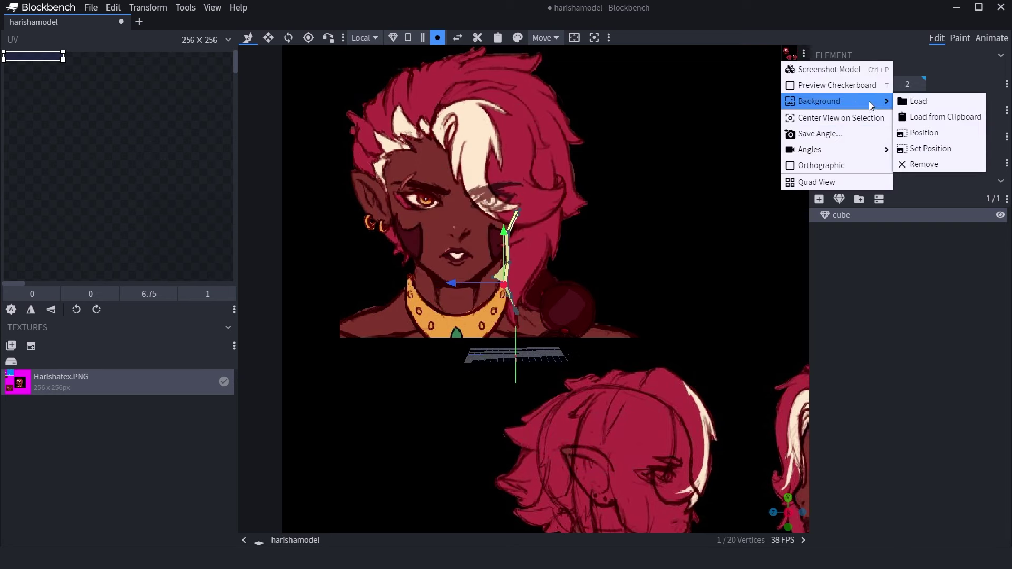
pyautogui.click(958, 131)
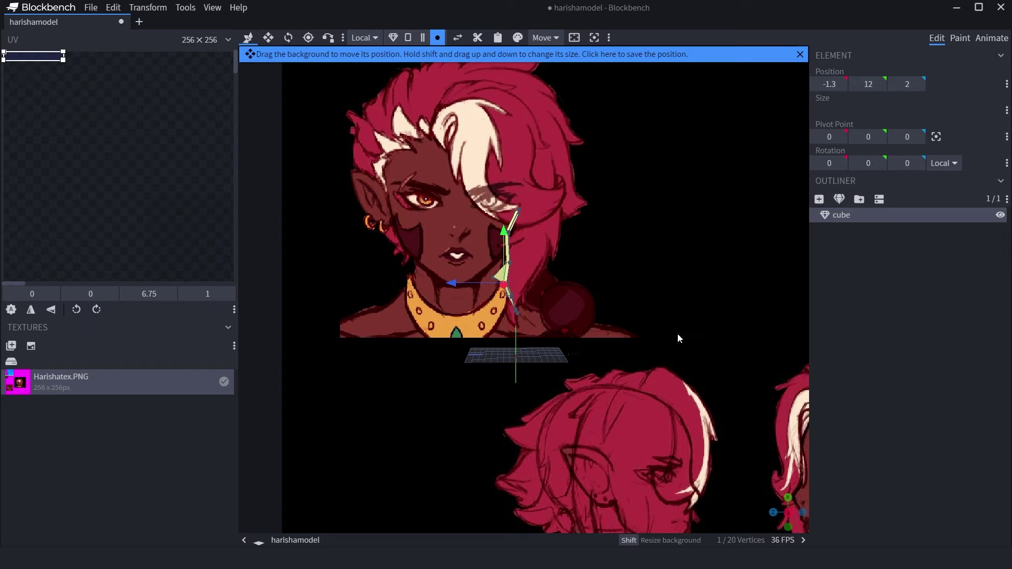
pyautogui.moveTo(546, 256)
pyautogui.mouseDown()
pyautogui.moveTo(558, 264)
pyautogui.moveTo(552, 253)
pyautogui.mouseUp()
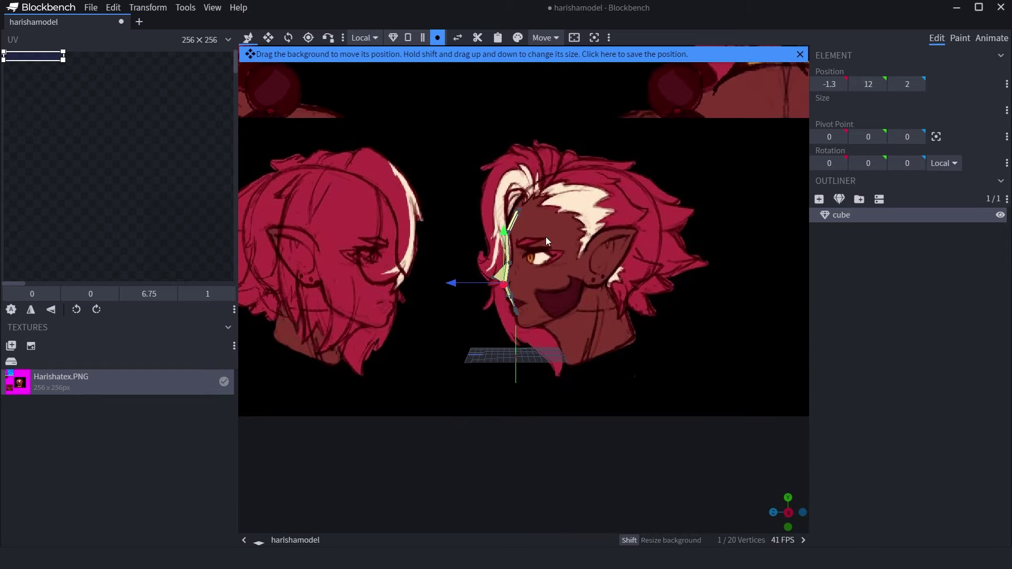
pyautogui.press('Escape')
# Shift a vertex in depth to match the side profile, then pick the mesh's top vertex
pyautogui.moveTo(546, 237); pyautogui.dragTo(547, 265)
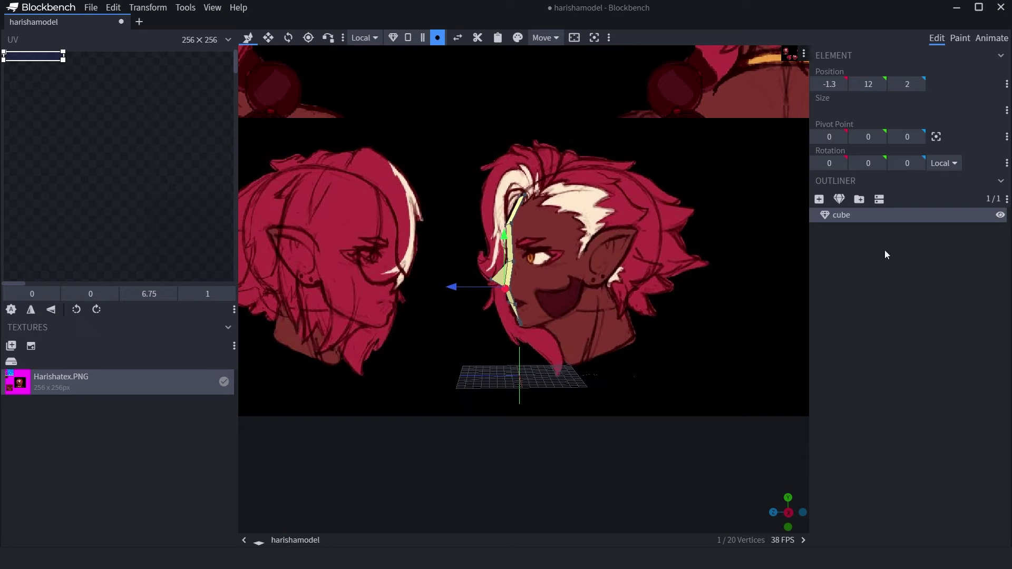
pyautogui.moveTo(452, 288); pyautogui.dragTo(445, 284)
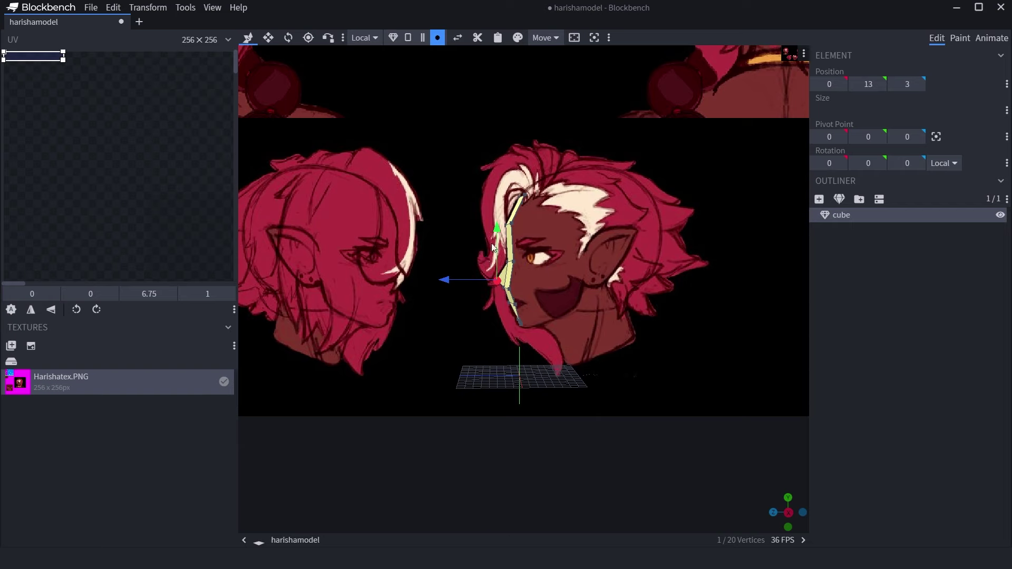
pyautogui.click(603, 309)
pyautogui.click(524, 195)
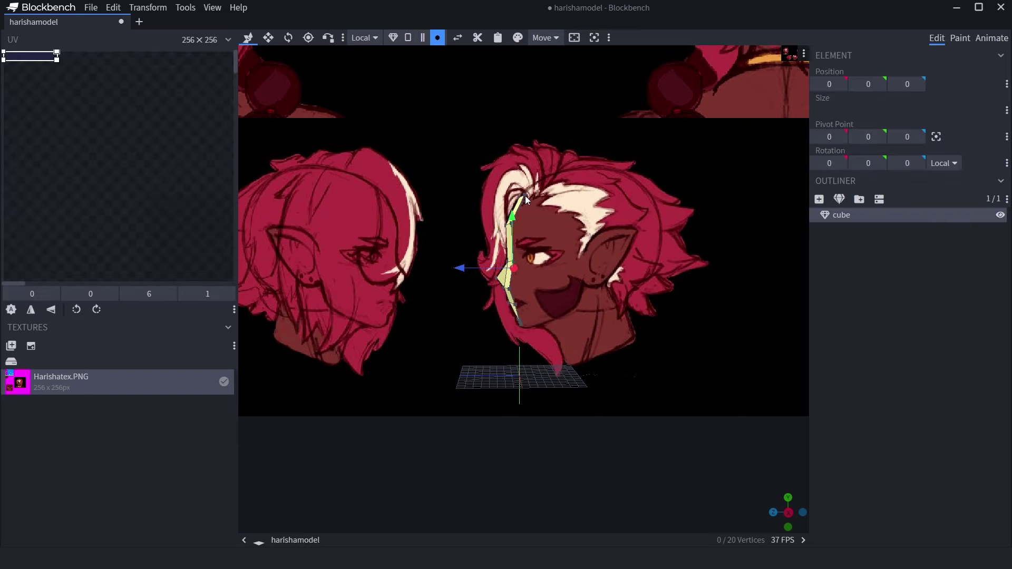
# Extrude a chain of vertices from the top vertex over the crown and back of the head down to the jaw
pyautogui.press('e')
pyautogui.moveTo(517, 150); pyautogui.dragTo(543, 128)
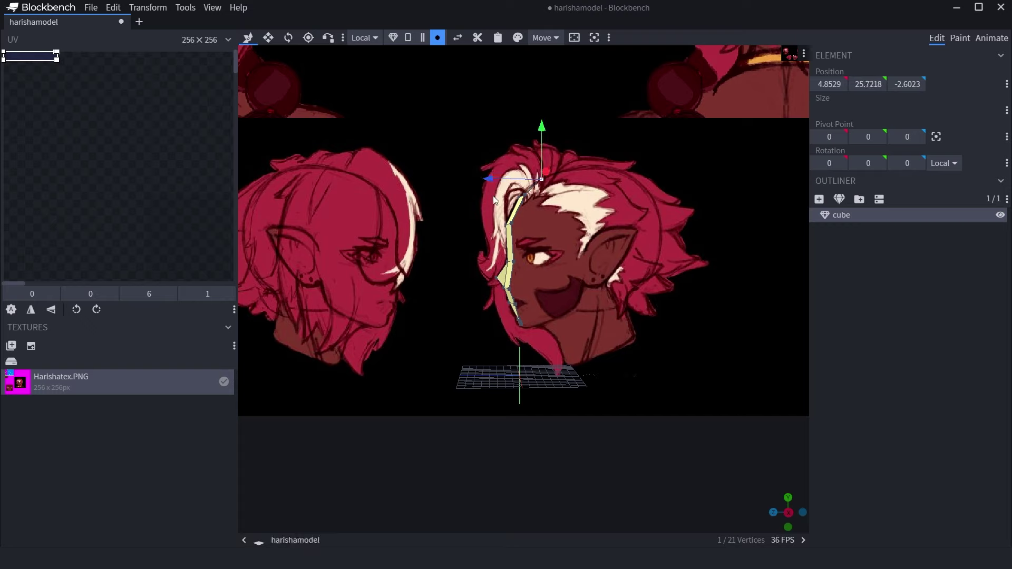
pyautogui.moveTo(490, 180); pyautogui.dragTo(496, 181)
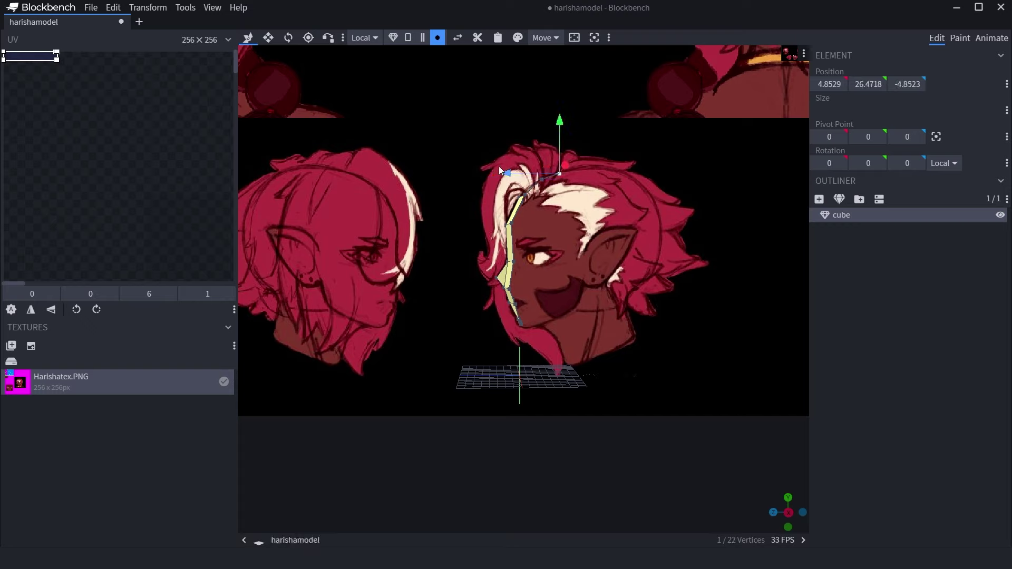
pyautogui.moveTo(567, 122); pyautogui.dragTo(621, 132)
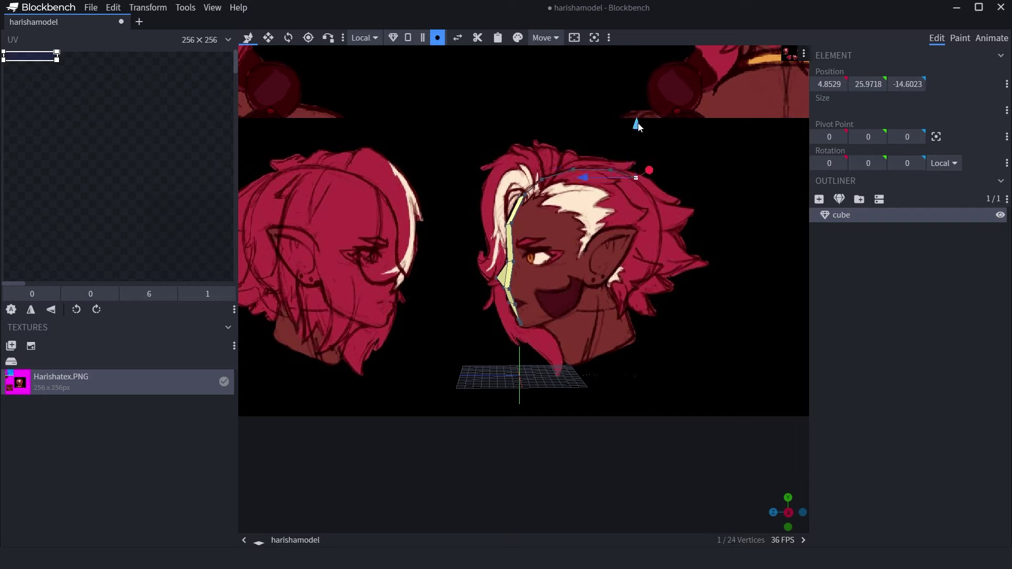
pyautogui.moveTo(638, 132); pyautogui.dragTo(667, 183)
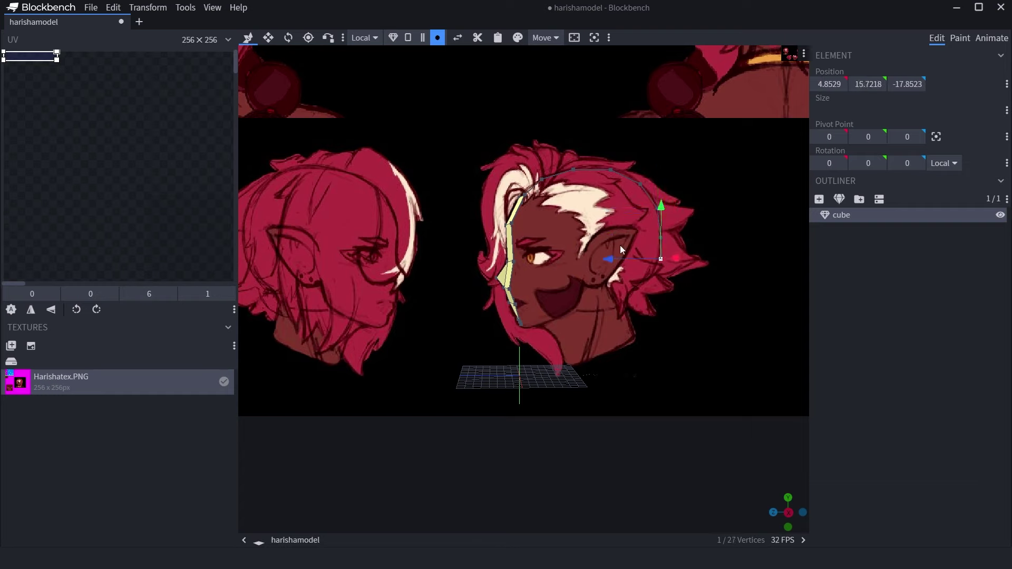
pyautogui.moveTo(607, 267); pyautogui.dragTo(541, 301)
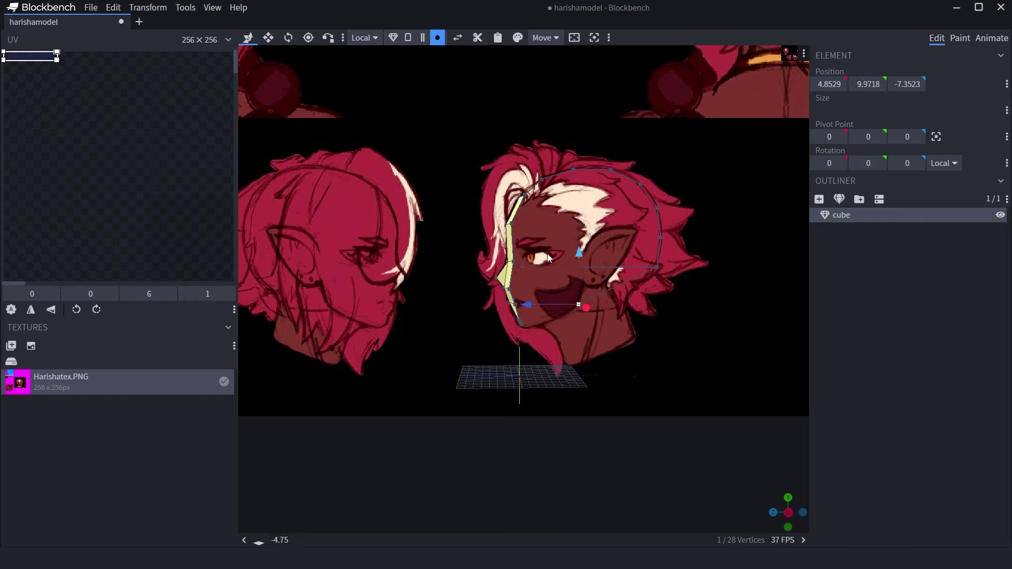
pyautogui.moveTo(548, 257); pyautogui.dragTo(520, 273)
pyautogui.moveTo(485, 327); pyautogui.dragTo(481, 327)
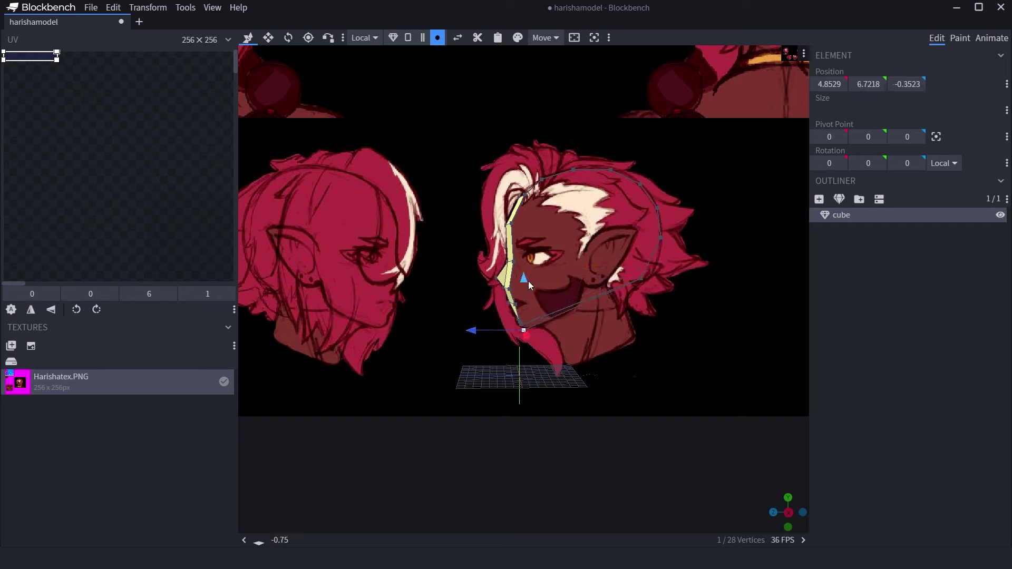
# Select the outline vertices and split them into a separate mesh with Mesh > Split Mesh
pyautogui.click(935, 222)
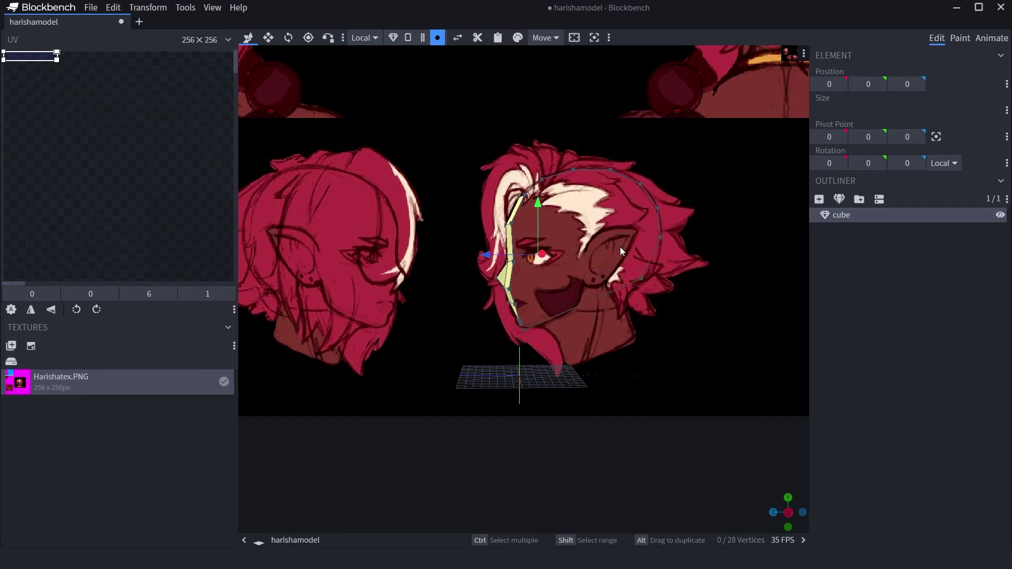
pyautogui.moveTo(590, 184); pyautogui.dragTo(422, 169)
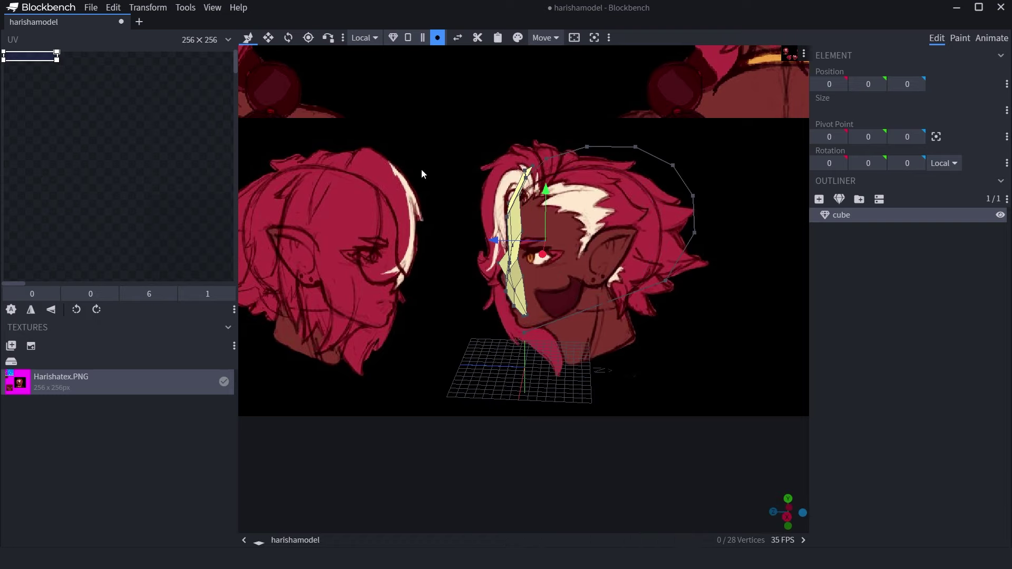
pyautogui.keyDown('shift'); pyautogui.click(523, 332); pyautogui.keyUp('shift')
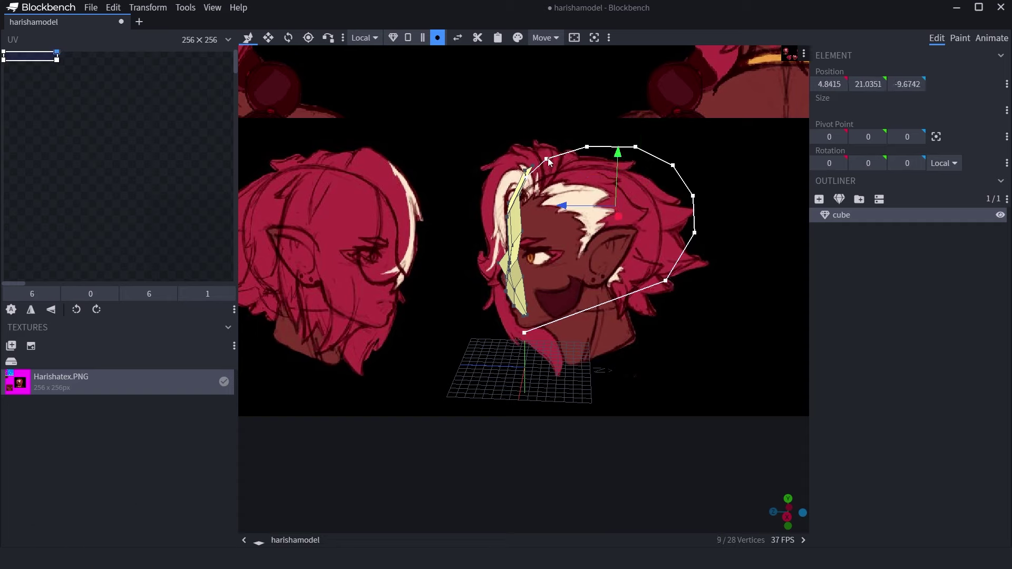
pyautogui.click(666, 173)
pyautogui.click(527, 184)
pyautogui.moveTo(528, 182); pyautogui.dragTo(585, 149)
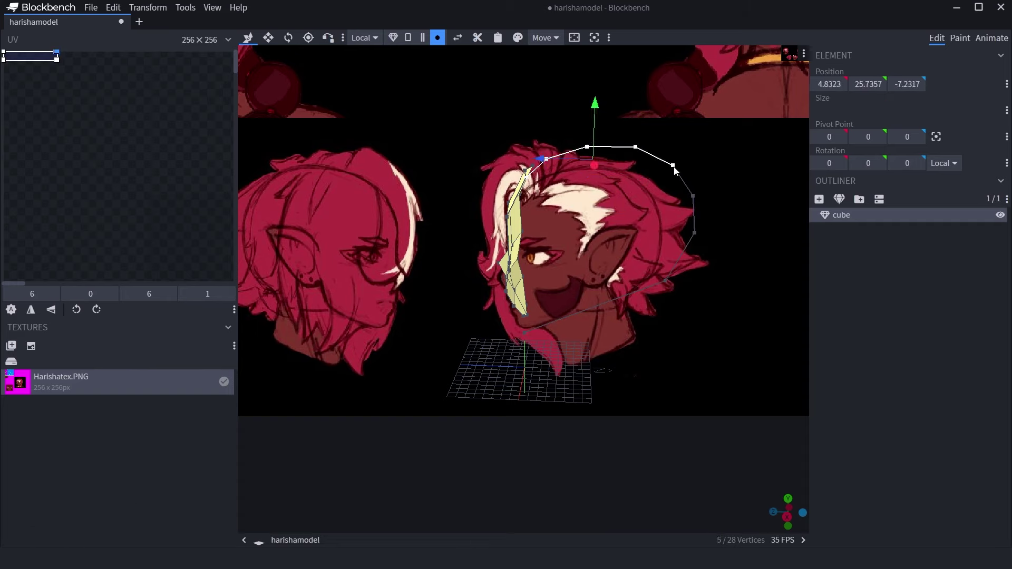
pyautogui.keyDown('shift'); pyautogui.click(666, 281); pyautogui.keyUp('shift')
pyautogui.keyDown('shift'); pyautogui.click(524, 333); pyautogui.keyUp('shift')
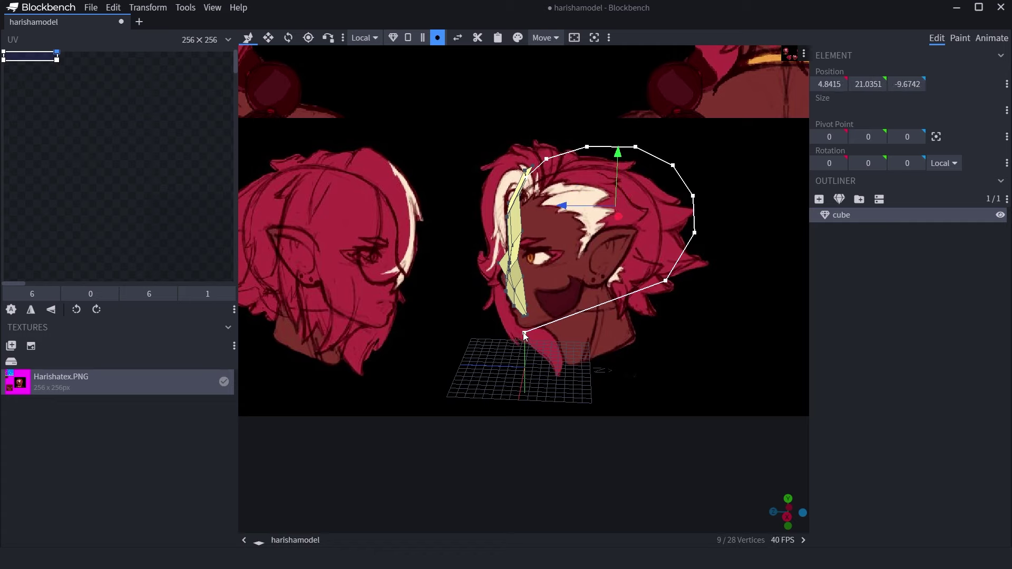
pyautogui.click(114, 8)
pyautogui.moveTo(140, 231)
pyautogui.moveTo(281, 311)
pyautogui.click(268, 340)
pyautogui.moveTo(511, 323); pyautogui.dragTo(515, 180)
# Duplicate the outline mesh for the left side, try merging the meshes, then undo it
pyautogui.hotkey('ctrl', 'd')
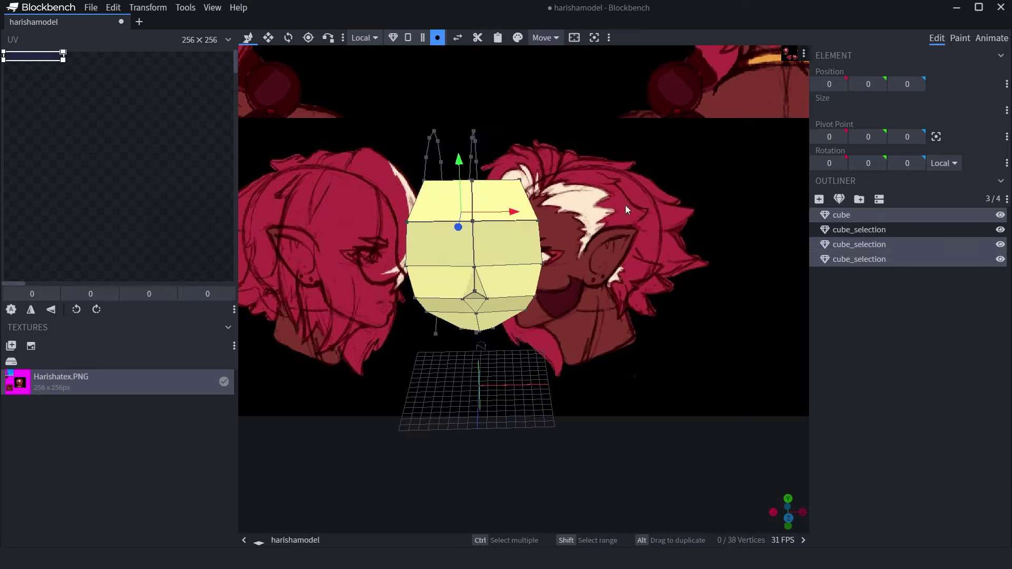
pyautogui.keyDown('shift'); pyautogui.click(906, 230); pyautogui.keyUp('shift')
pyautogui.moveTo(659, 295); pyautogui.dragTo(548, 290)
pyautogui.keyDown('ctrl'); pyautogui.click(854, 215); pyautogui.keyUp('ctrl')
pyautogui.rightClick(873, 221)
pyautogui.click(914, 228)
pyautogui.rightClick(436, 224)
pyautogui.moveTo(435, 224); pyautogui.dragTo(436, 229)
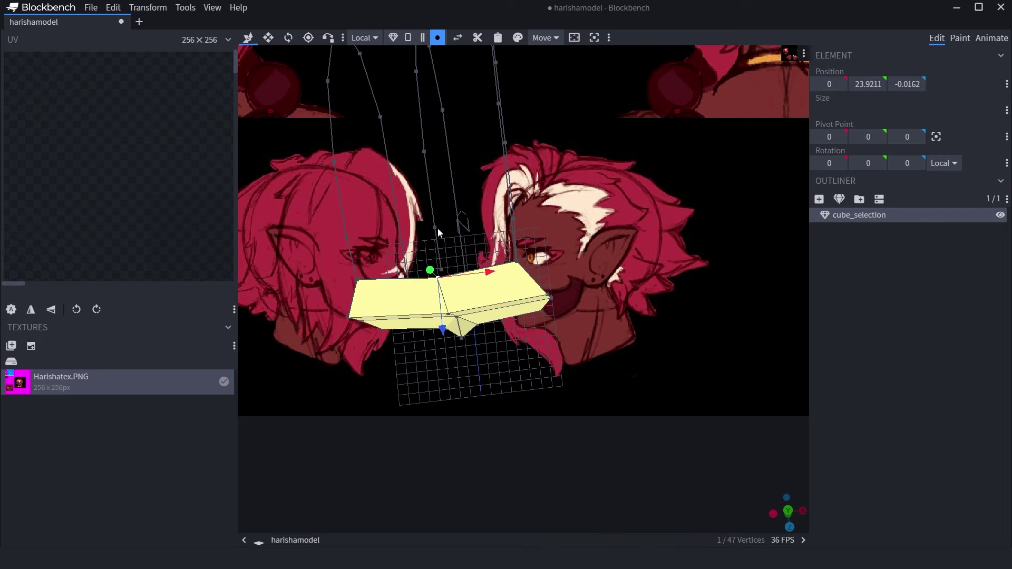
pyautogui.hotkey('ctrl', 'z')
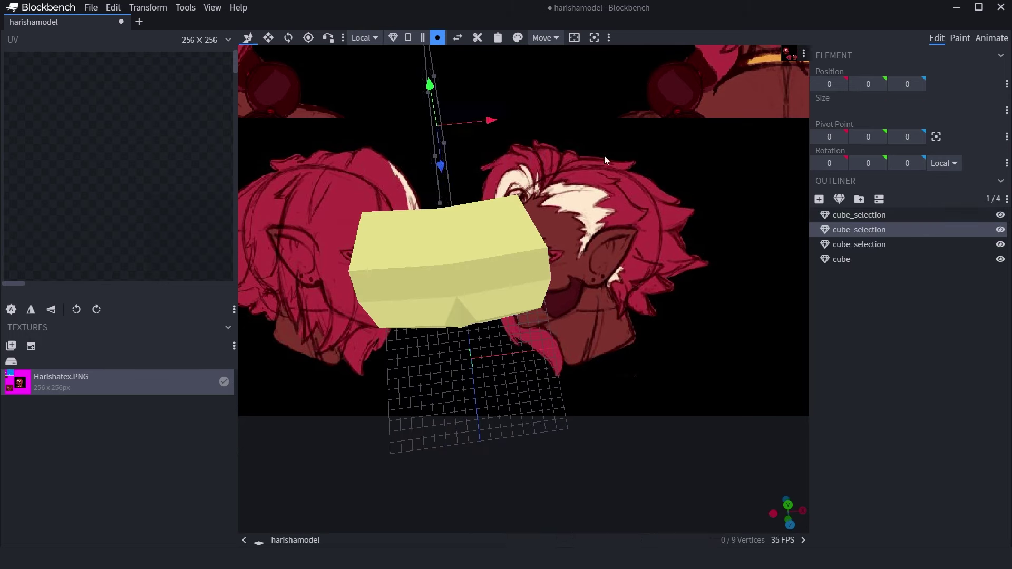
# Merge all four meshes into one cube and merge overlapping vertices by distance
pyautogui.hotkey('ctrl', 'a')
pyautogui.moveTo(674, 294); pyautogui.dragTo(467, 255)
pyautogui.hotkey('ctrl', 'y')
pyautogui.rightClick(468, 255)
pyautogui.rightClick(523, 301)
pyautogui.moveTo(580, 115)
pyautogui.click(698, 147)
# Adjust the top edge, merge its selected vertices, and flip the mesh half to the other side
pyautogui.moveTo(570, 158); pyautogui.dragTo(587, 113)
pyautogui.click(539, 235)
pyautogui.moveTo(540, 235); pyautogui.dragTo(647, 366)
pyautogui.press('KP_1')
pyautogui.press('m')
pyautogui.moveTo(567, 497); pyautogui.dragTo(573, 350)
pyautogui.scroll(-3, 619, 398)
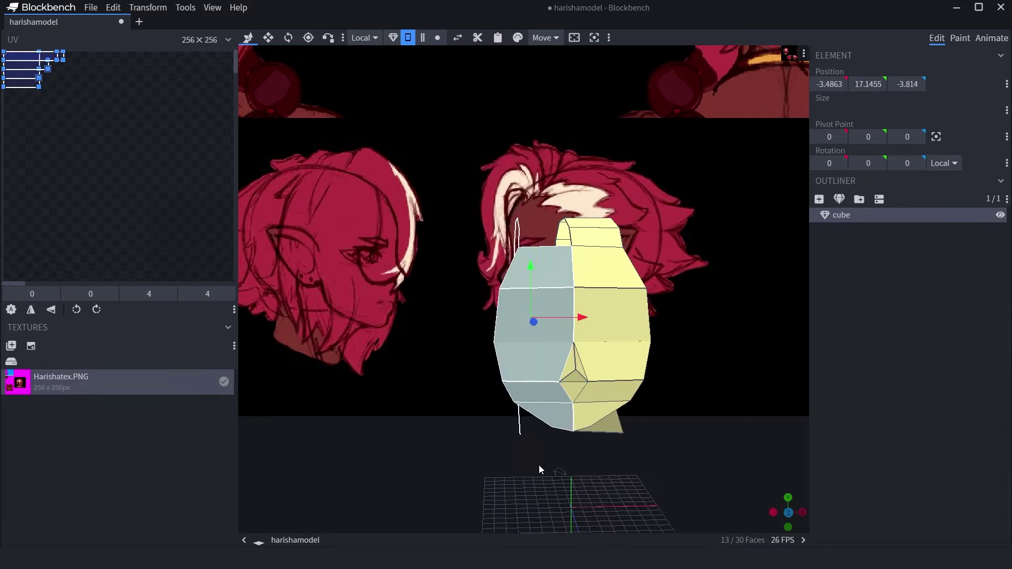
pyautogui.scroll(3, 565, 223)
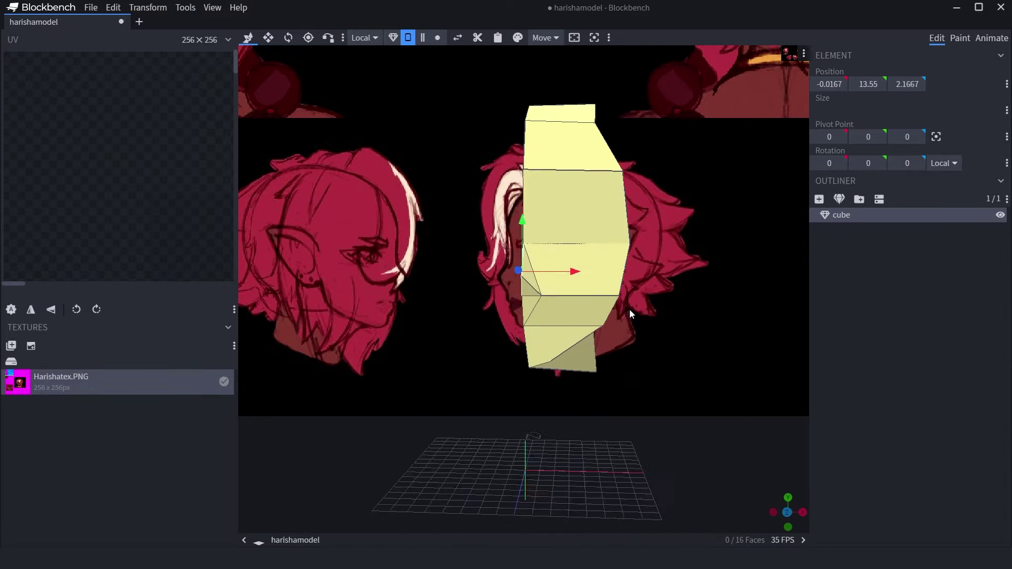
pyautogui.click(148, 8)
pyautogui.click(226, 64)
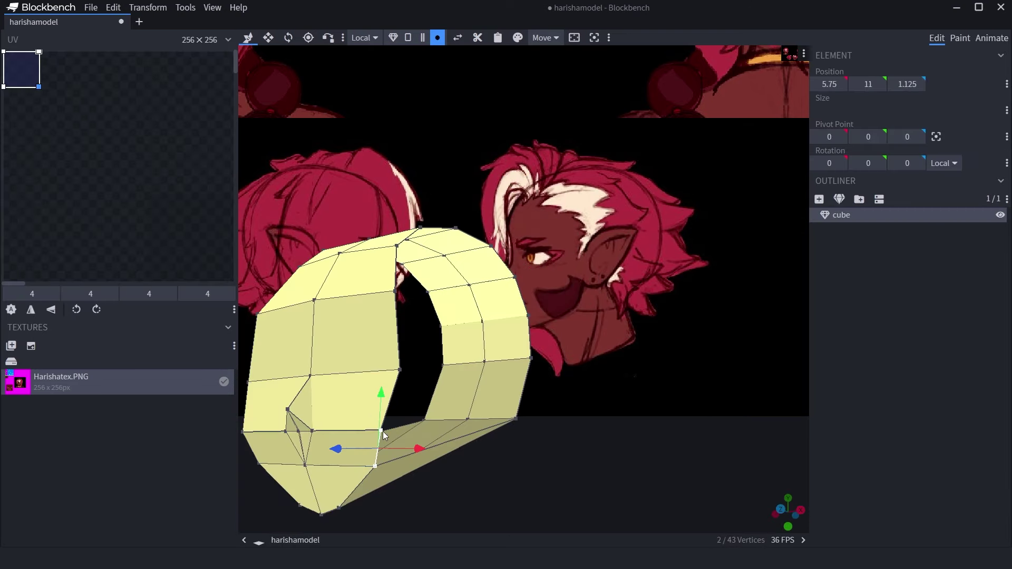
# Fill new faces between selected vertices at the ring's lower front
pyautogui.click(450, 417)
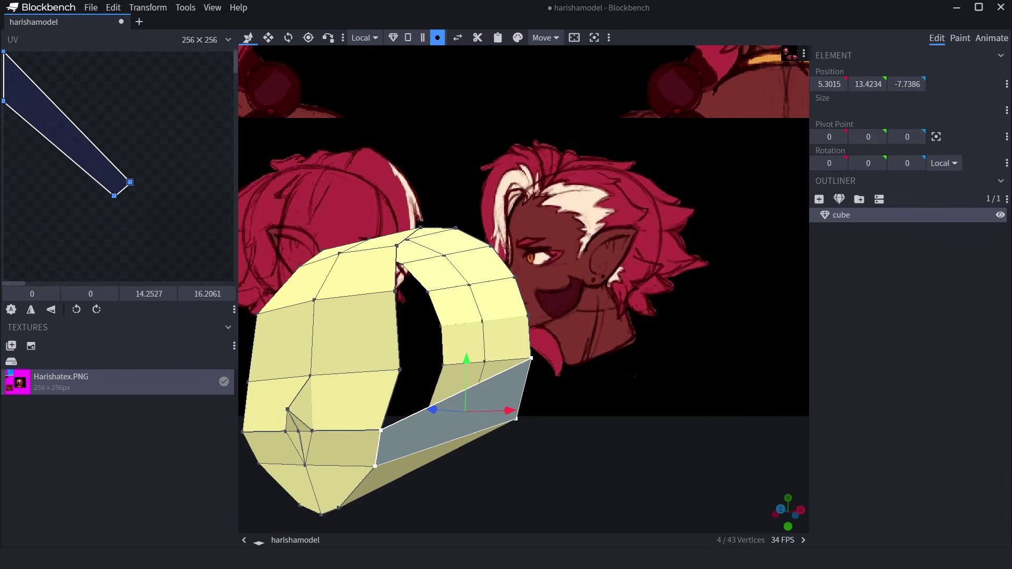
pyautogui.moveTo(581, 341); pyautogui.dragTo(481, 372)
pyautogui.click(440, 351)
pyautogui.keyDown('shift'); pyautogui.click(639, 284); pyautogui.keyUp('shift')
pyautogui.press('f')
pyautogui.hotkey('ctrl', 'f')
pyautogui.click(625, 221)
pyautogui.moveTo(625, 220); pyautogui.dragTo(522, 337)
# Split three lower front faces into a cube_selection mesh and hide the original cube
pyautogui.click(408, 37)
pyautogui.moveTo(550, 305); pyautogui.dragTo(579, 319)
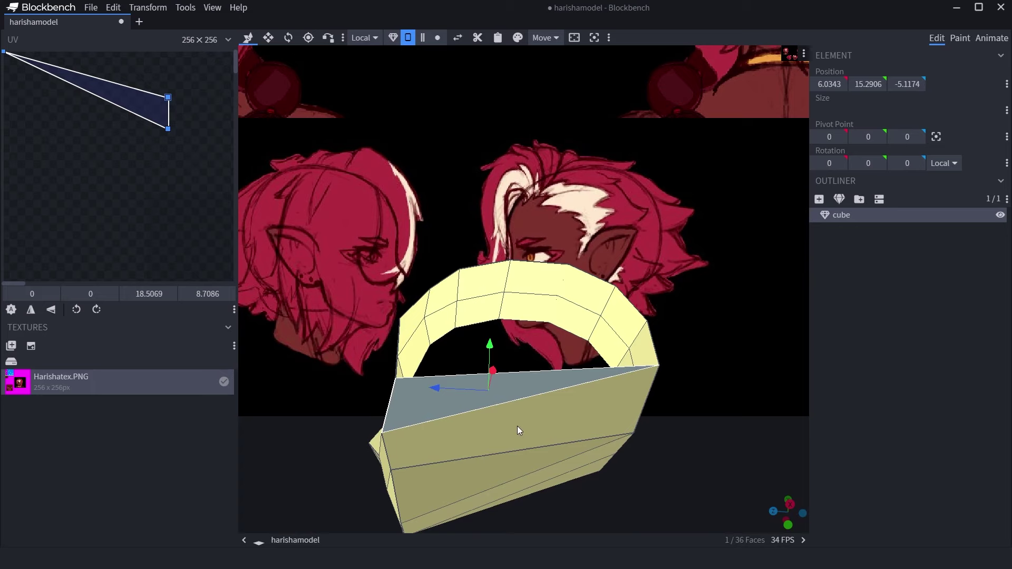
pyautogui.moveTo(520, 428); pyautogui.dragTo(436, 351)
pyautogui.keyDown('shift'); pyautogui.click(433, 322); pyautogui.keyUp('shift')
pyautogui.keyDown('shift'); pyautogui.click(422, 393); pyautogui.keyUp('shift')
pyautogui.moveTo(422, 393); pyautogui.dragTo(541, 432)
pyautogui.rightClick(541, 432)
pyautogui.click(648, 277)
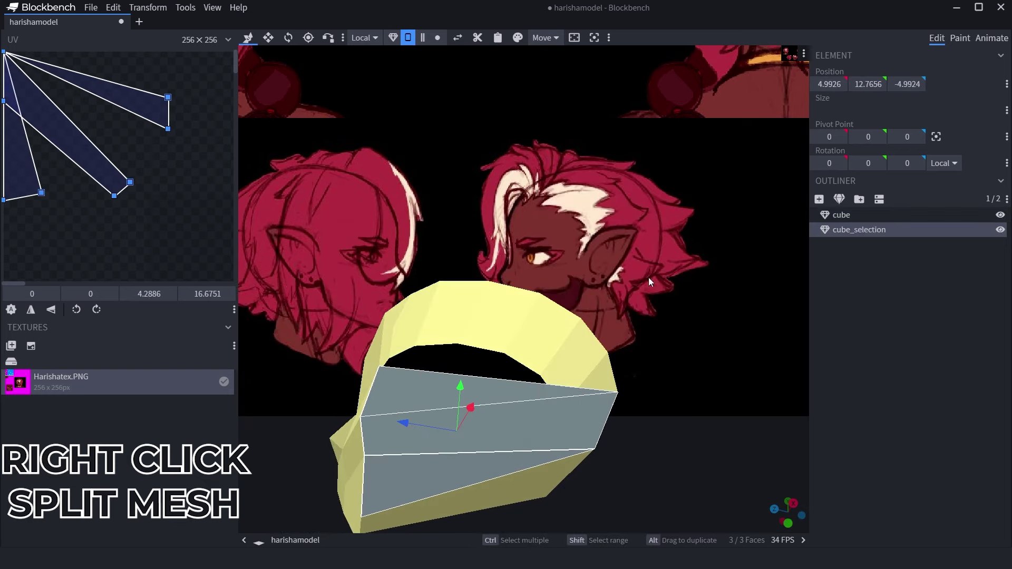
pyautogui.click(1001, 215)
# Push an edge of the split-off mask piece 2 units along Z over the face drawing
pyautogui.click(650, 393)
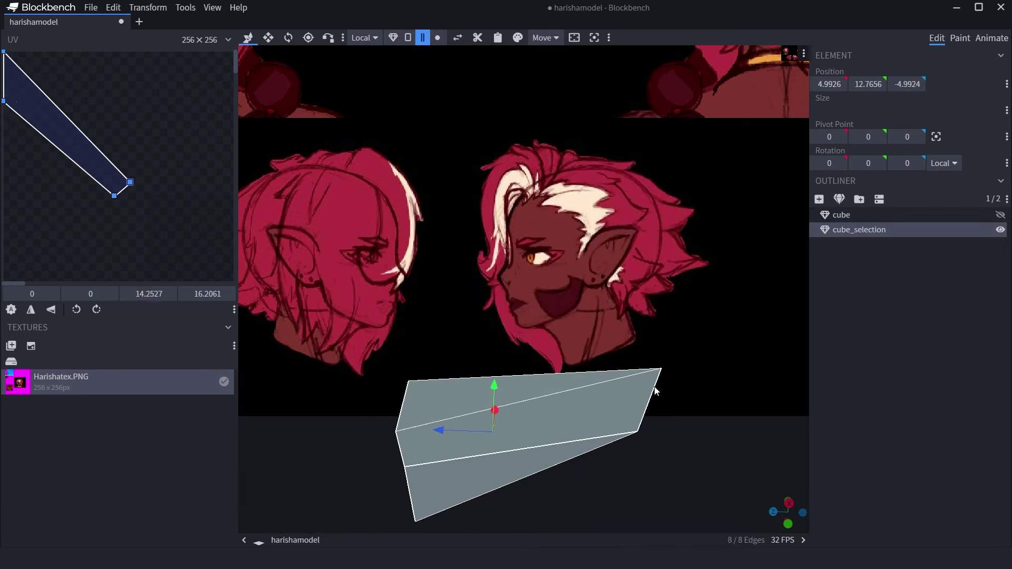
pyautogui.moveTo(659, 387); pyautogui.dragTo(530, 318)
pyautogui.moveTo(486, 367); pyautogui.dragTo(461, 372)
pyautogui.moveTo(493, 252); pyautogui.dragTo(579, 323)
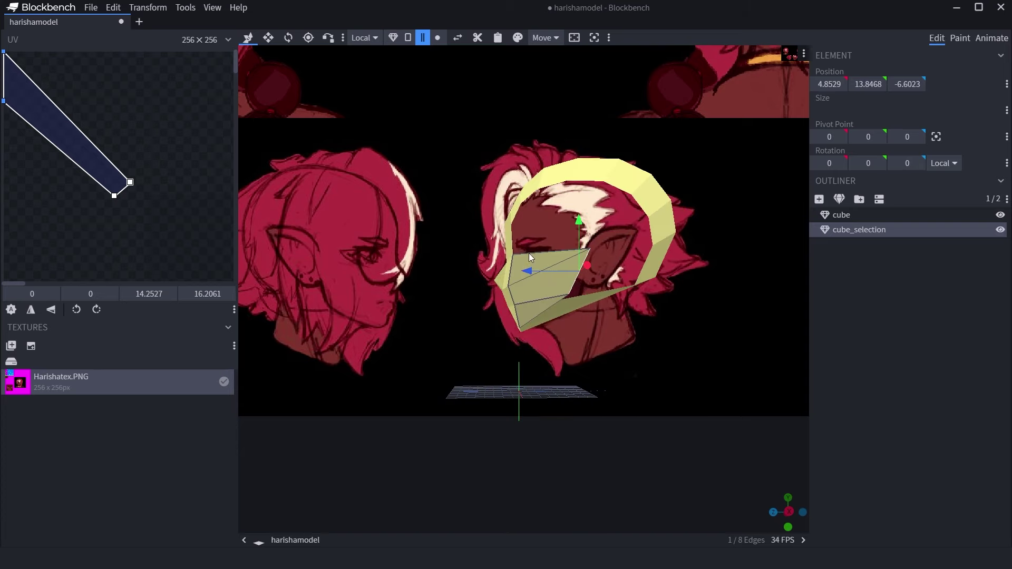
# Select both the ring cube and the mask piece for merging into one mesh
pyautogui.click(514, 220)
pyautogui.press('4')
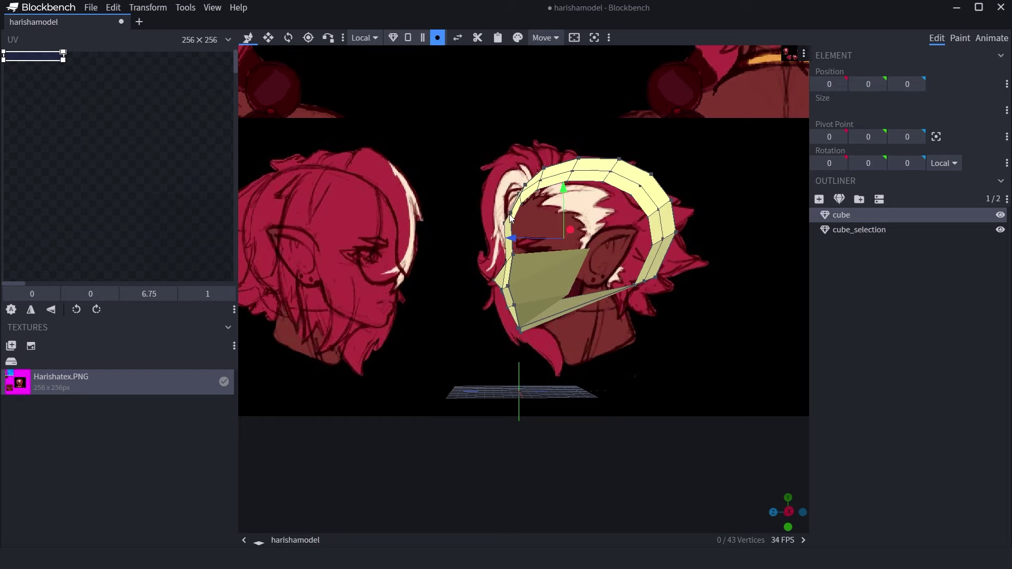
pyautogui.click(587, 248)
pyautogui.keyDown('ctrl'); pyautogui.click(515, 235); pyautogui.keyUp('ctrl')
pyautogui.rightClick(509, 234)
# Merge the ring into cube_selection and select several lower mask vertices
pyautogui.click(520, 241)
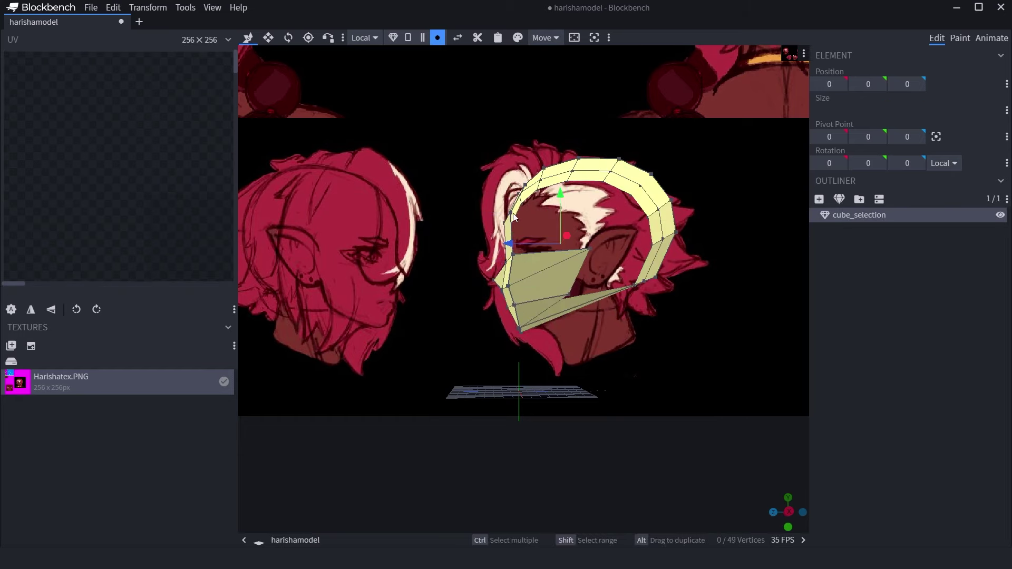
pyautogui.click(590, 249)
pyautogui.keyDown('ctrl'); pyautogui.click(514, 253); pyautogui.keyUp('ctrl')
pyautogui.keyDown('ctrl'); pyautogui.click(569, 293); pyautogui.keyUp('ctrl')
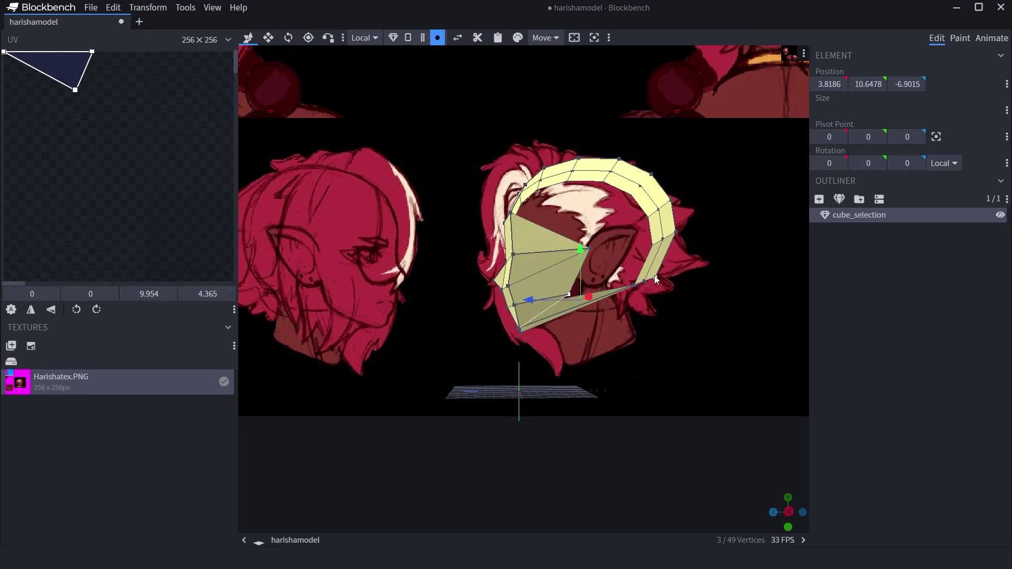
# Reposition mask vertices: raise one 0.75 then 0.25, push 1 along Z, lift the tip 0.5
pyautogui.keyDown('ctrl'); pyautogui.click(654, 276); pyautogui.keyUp('ctrl')
pyautogui.click(568, 294)
pyautogui.moveTo(568, 245); pyautogui.dragTo(565, 239)
pyautogui.moveTo(527, 288); pyautogui.dragTo(550, 284)
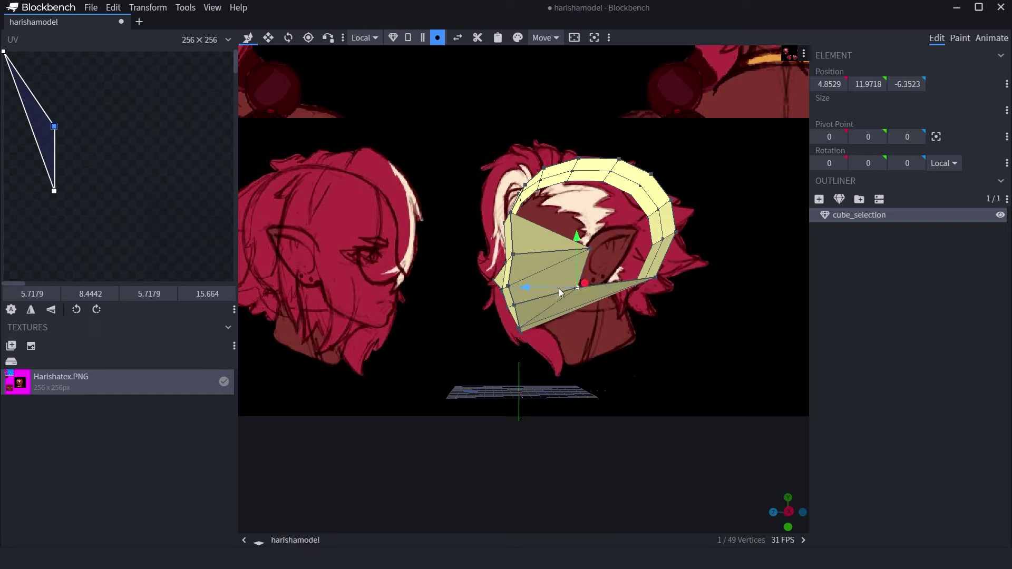
pyautogui.moveTo(577, 240); pyautogui.dragTo(577, 236)
pyautogui.click(591, 248)
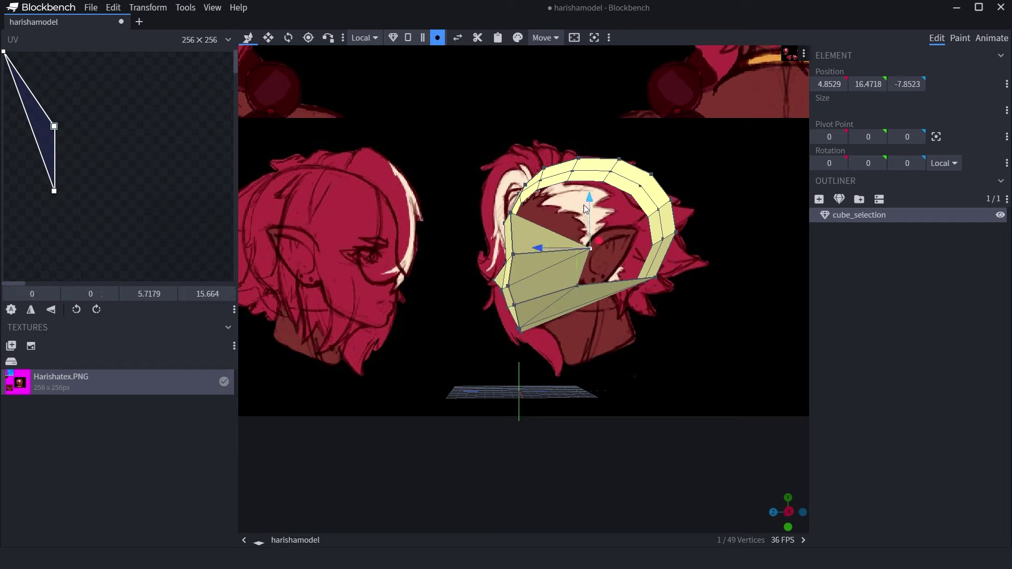
pyautogui.moveTo(585, 201); pyautogui.dragTo(580, 207)
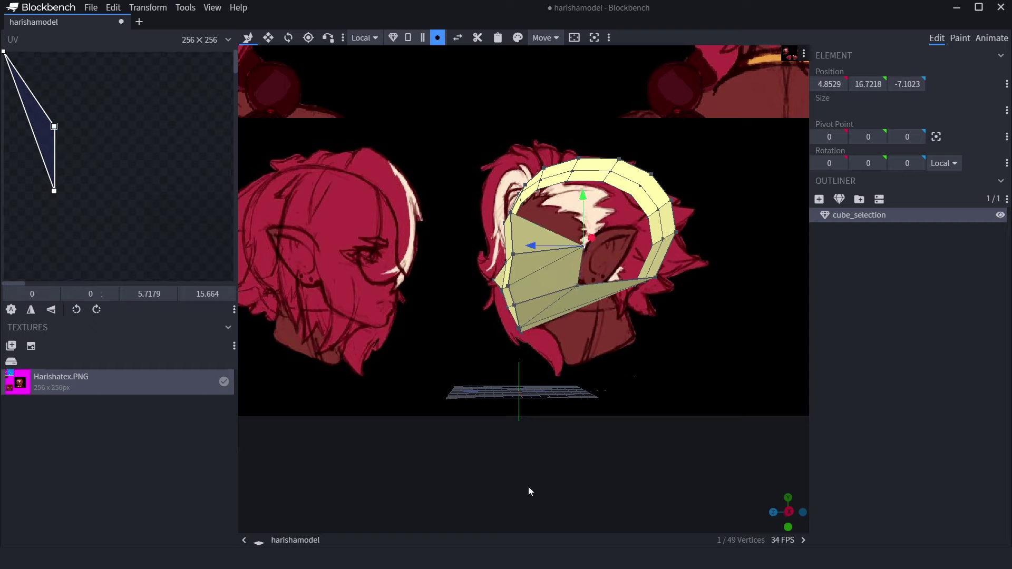
# Extrude an edge back along Z toward the ring and fill a new face
pyautogui.press('e')
pyautogui.moveTo(614, 254)
pyautogui.mouseDown()
pyautogui.moveTo(586, 270)
pyautogui.moveTo(622, 259)
pyautogui.mouseUp()
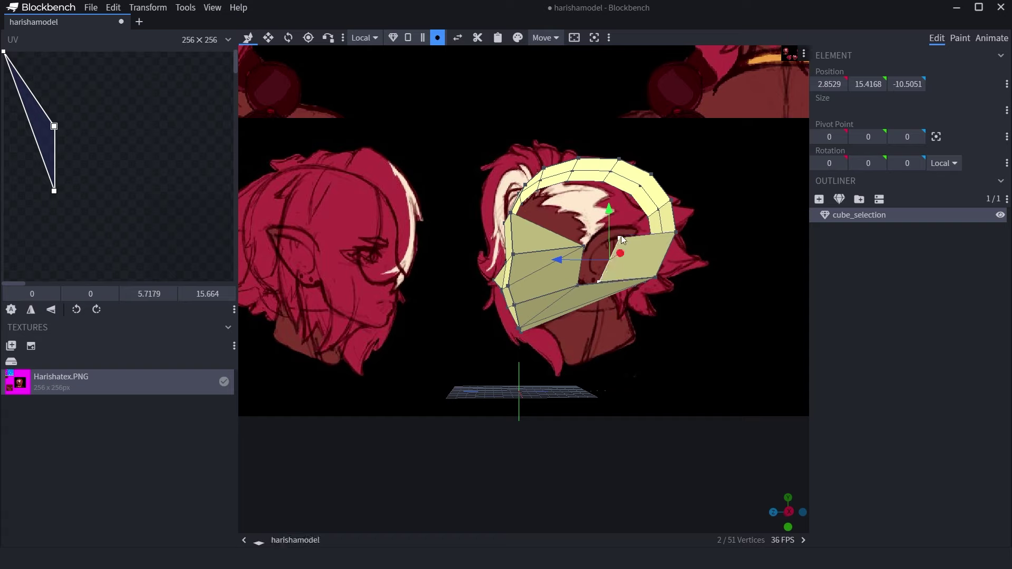
pyautogui.press('f')
# Fill a triangle between the right cheek vertex and upper-left vertices, then pick top cap vertices
pyautogui.click(584, 246)
pyautogui.keyDown('shift'); pyautogui.click(543, 169); pyautogui.keyUp('shift')
pyautogui.press('f')
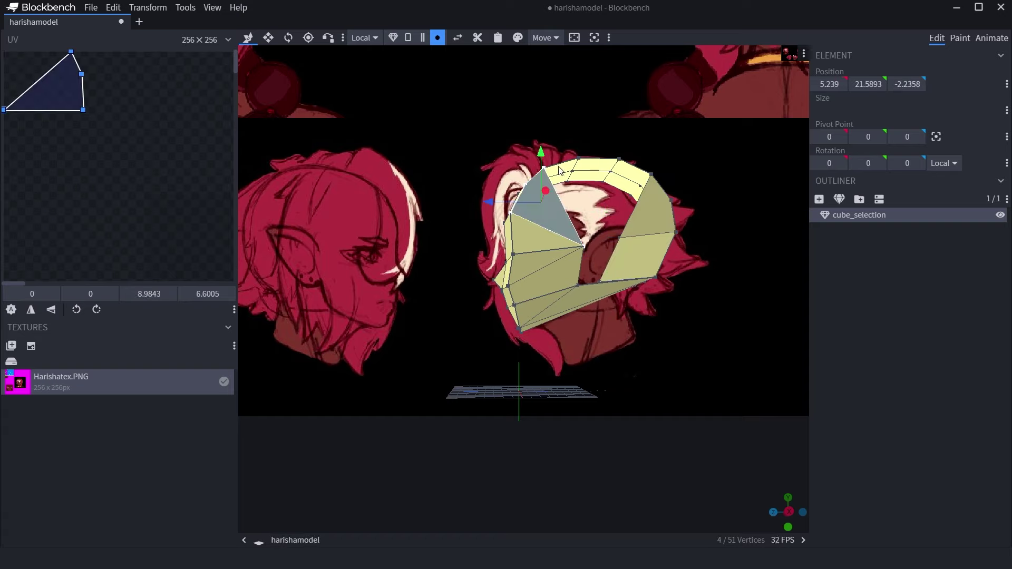
pyautogui.click(618, 240)
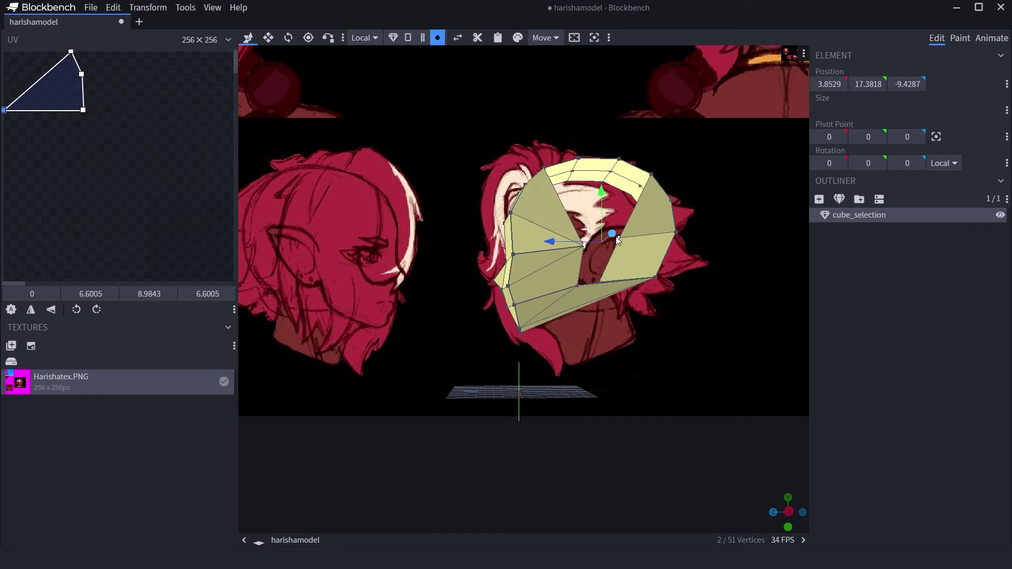
pyautogui.click(621, 161)
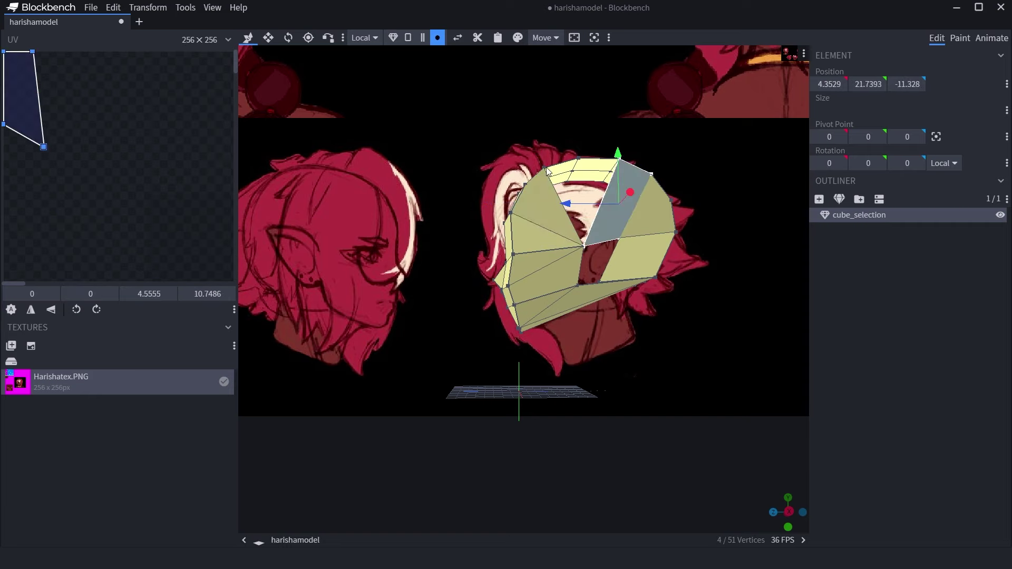
# Fill a fan of triangles across the top cap between the ring and mask
pyautogui.keyDown('shift'); pyautogui.click(615, 159); pyautogui.keyUp('shift')
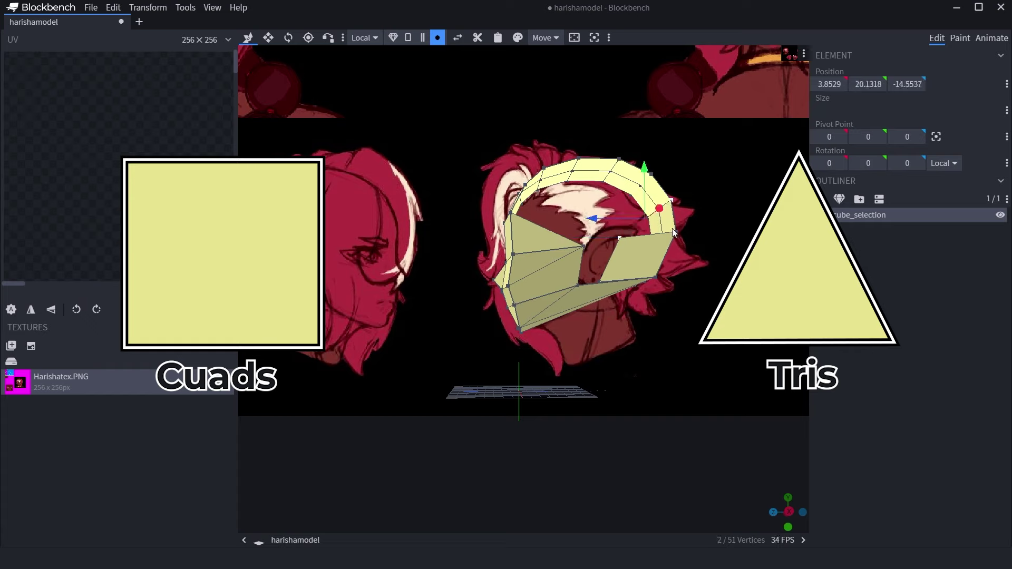
pyautogui.click(656, 185)
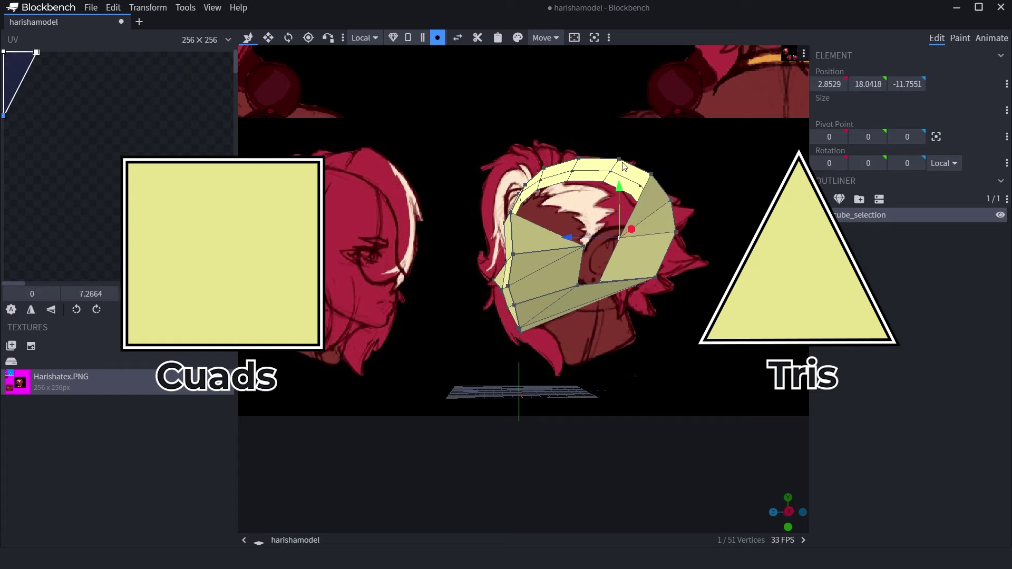
pyautogui.click(619, 238)
pyautogui.keyDown('shift'); pyautogui.click(584, 246); pyautogui.keyUp('shift')
pyautogui.keyDown('shift'); pyautogui.click(619, 160); pyautogui.keyUp('shift')
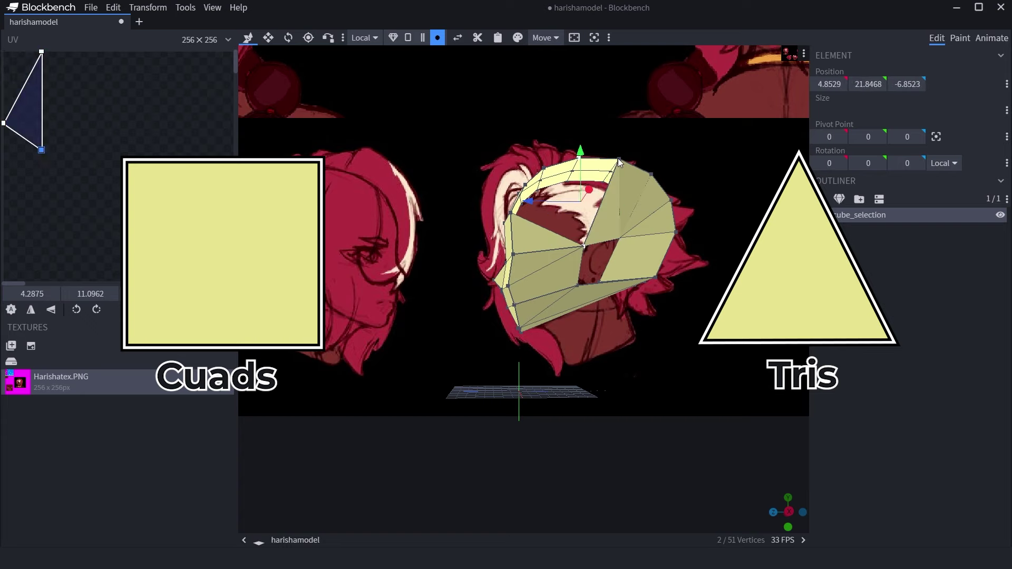
pyautogui.click(619, 160)
pyautogui.click(583, 246)
pyautogui.click(578, 161)
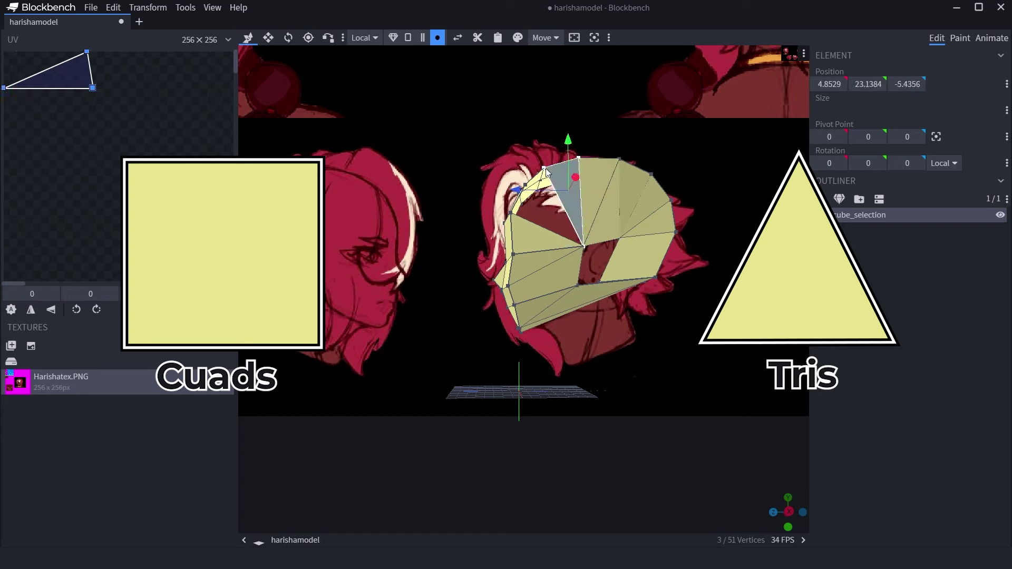
pyautogui.keyDown('shift'); pyautogui.click(545, 169); pyautogui.keyUp('shift')
pyautogui.keyDown('shift'); pyautogui.click(514, 213); pyautogui.keyUp('shift')
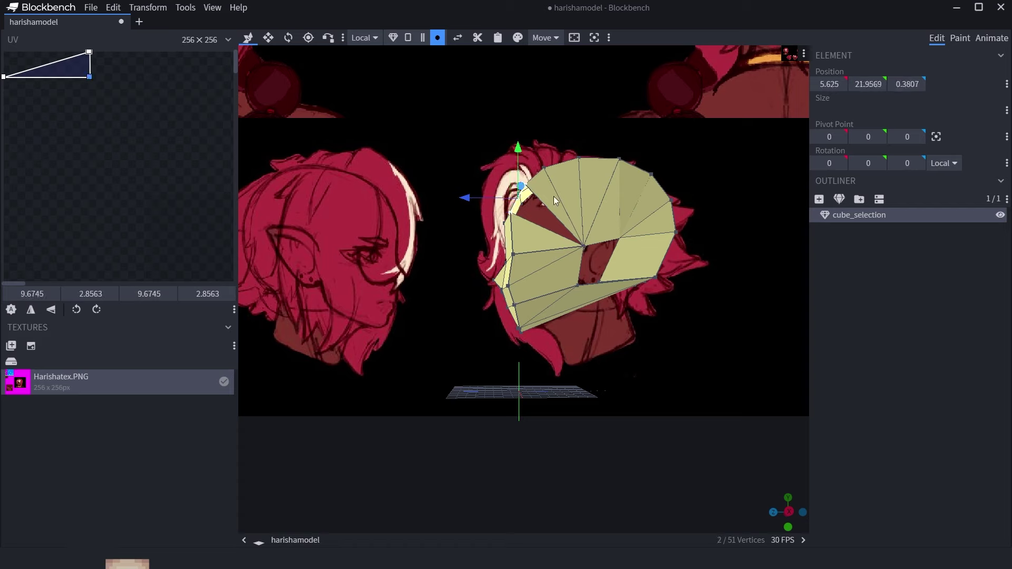
pyautogui.keyDown('shift'); pyautogui.click(583, 247); pyautogui.keyUp('shift')
# Select pairs of overlapping vertices and bring up Merge Vertices for them
pyautogui.keyDown('shift'); pyautogui.click(578, 285); pyautogui.keyUp('shift')
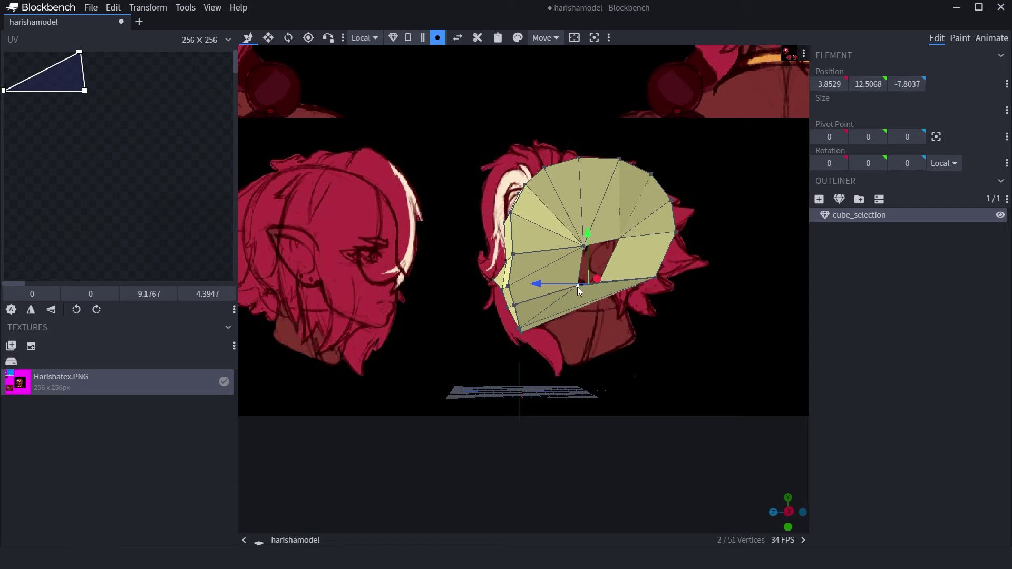
pyautogui.rightClick(577, 287)
pyautogui.moveTo(672, 344)
pyautogui.click(641, 289)
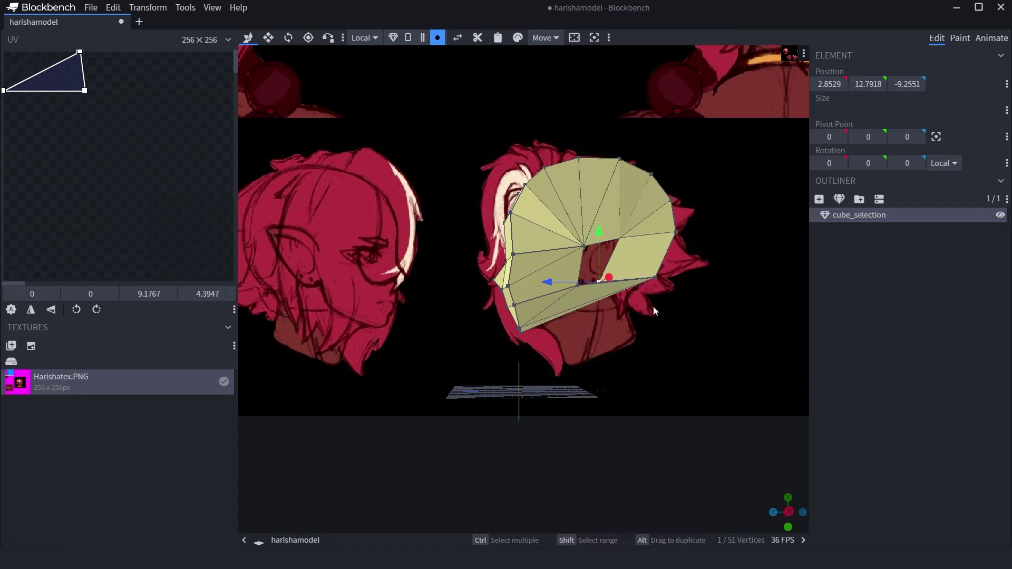
pyautogui.keyDown('shift'); pyautogui.click(579, 285); pyautogui.keyUp('shift')
pyautogui.rightClick(600, 284)
# Weld the selected vertices together, then shift head vertices 2 units along X
pyautogui.moveTo(701, 339)
pyautogui.click(749, 339)
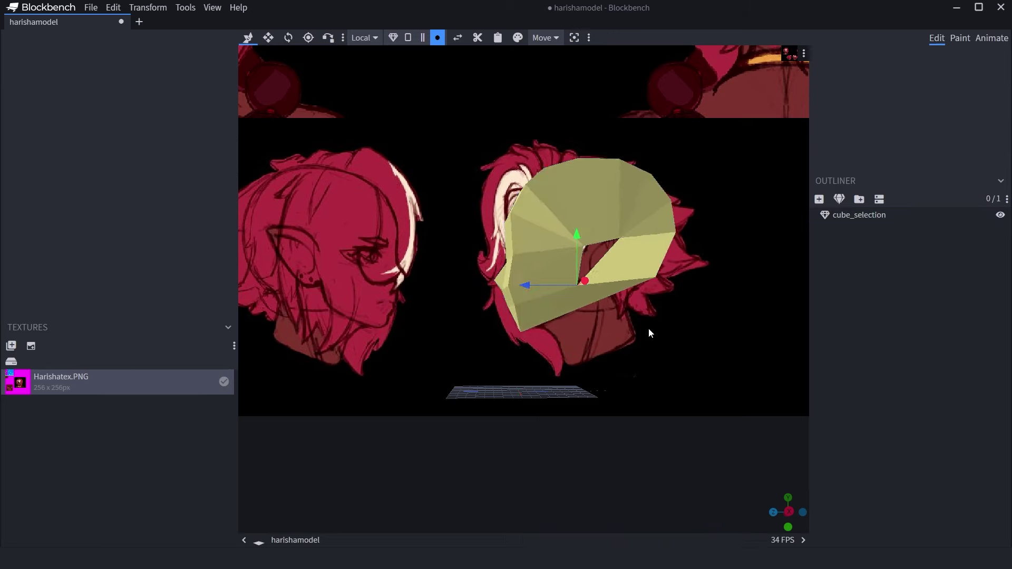
pyautogui.moveTo(628, 334); pyautogui.dragTo(532, 365)
pyautogui.click(511, 323)
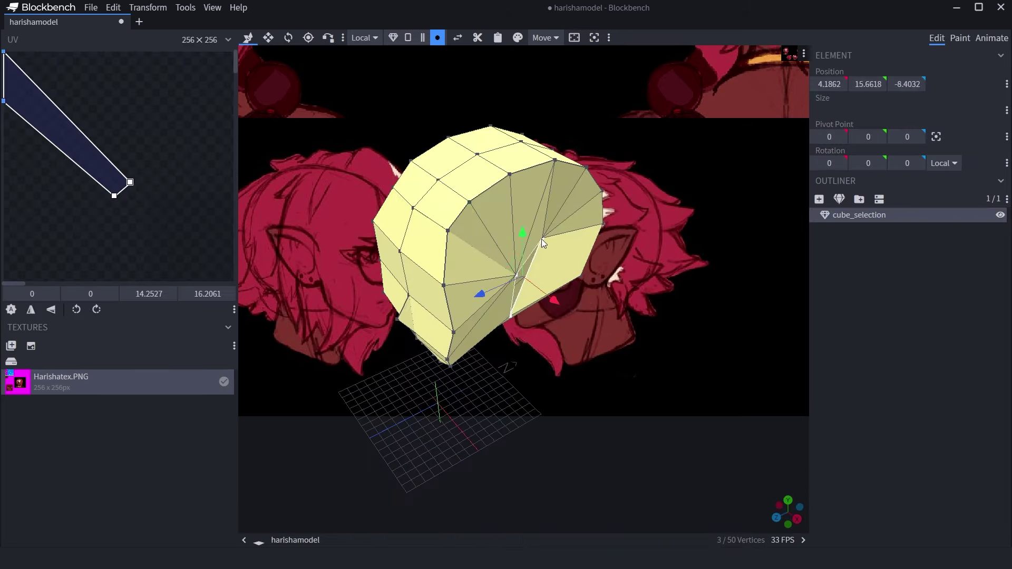
pyautogui.moveTo(554, 302); pyautogui.dragTo(468, 343)
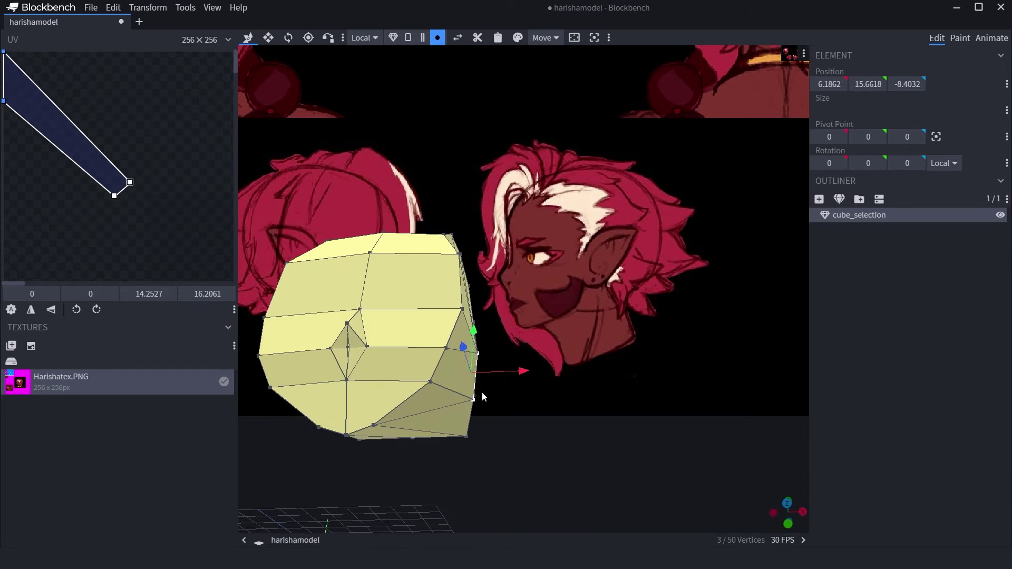
# Raise another head vertex 2 units, checked from the front view
pyautogui.click(479, 399)
pyautogui.moveTo(502, 400); pyautogui.dragTo(705, 273)
pyautogui.click(620, 264)
pyautogui.click(420, 266)
pyautogui.moveTo(527, 253); pyautogui.dragTo(716, 247)
pyautogui.moveTo(575, 278); pyautogui.dragTo(452, 423)
# Inspect side and back vertices of the head, selecting and deselecting them
pyautogui.click(446, 319)
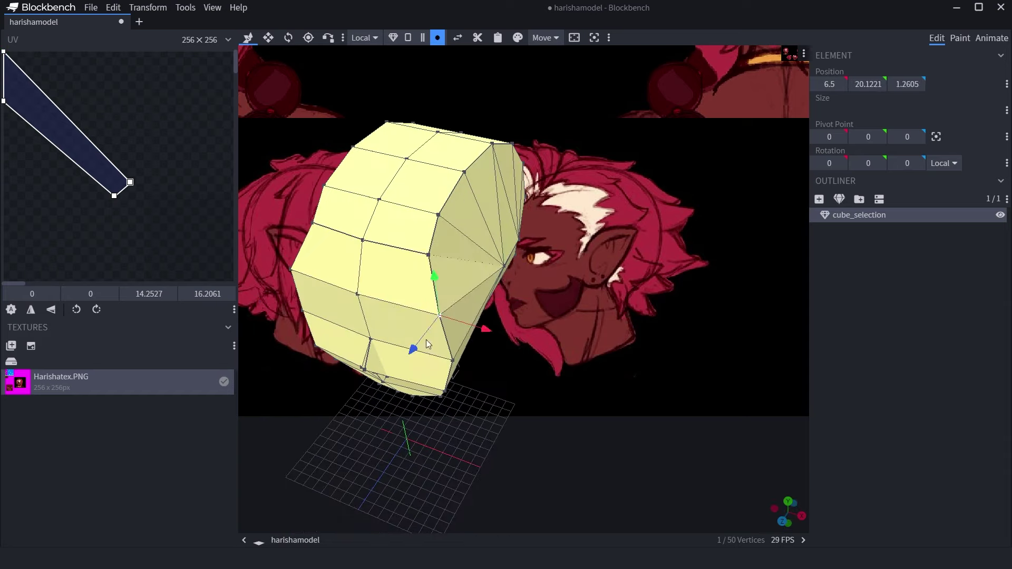
pyautogui.moveTo(493, 355); pyautogui.dragTo(530, 358)
pyautogui.click(552, 407)
pyautogui.click(599, 354)
pyautogui.click(580, 407)
pyautogui.moveTo(581, 407); pyautogui.dragTo(496, 264)
# Move an upper head vertex to round the shape, then pick a vertex near the chin
pyautogui.click(429, 283)
pyautogui.click(460, 247)
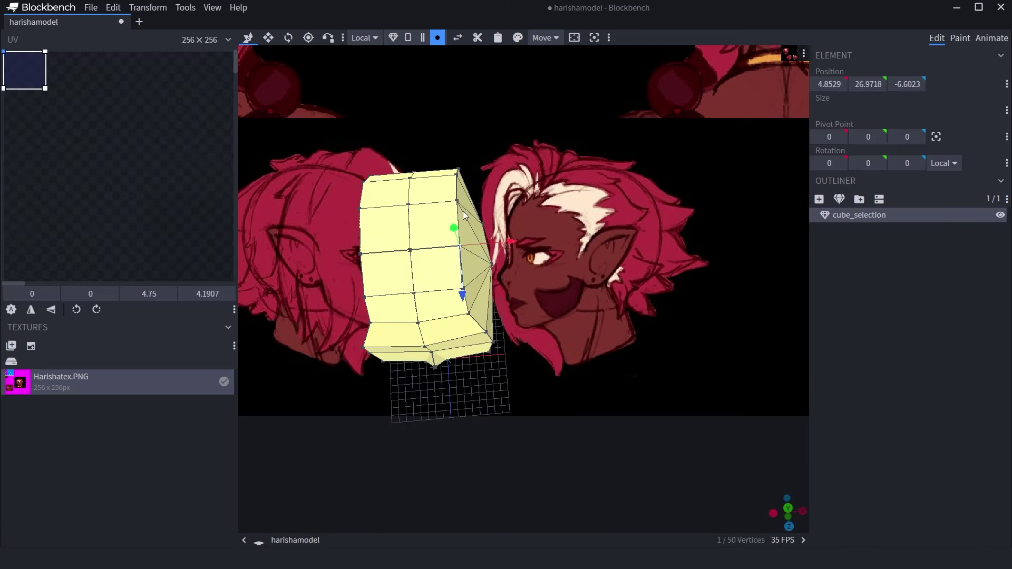
pyautogui.moveTo(458, 182)
pyautogui.mouseDown()
pyautogui.moveTo(489, 174)
pyautogui.moveTo(464, 169)
pyautogui.mouseUp()
pyautogui.moveTo(601, 228); pyautogui.dragTo(505, 236)
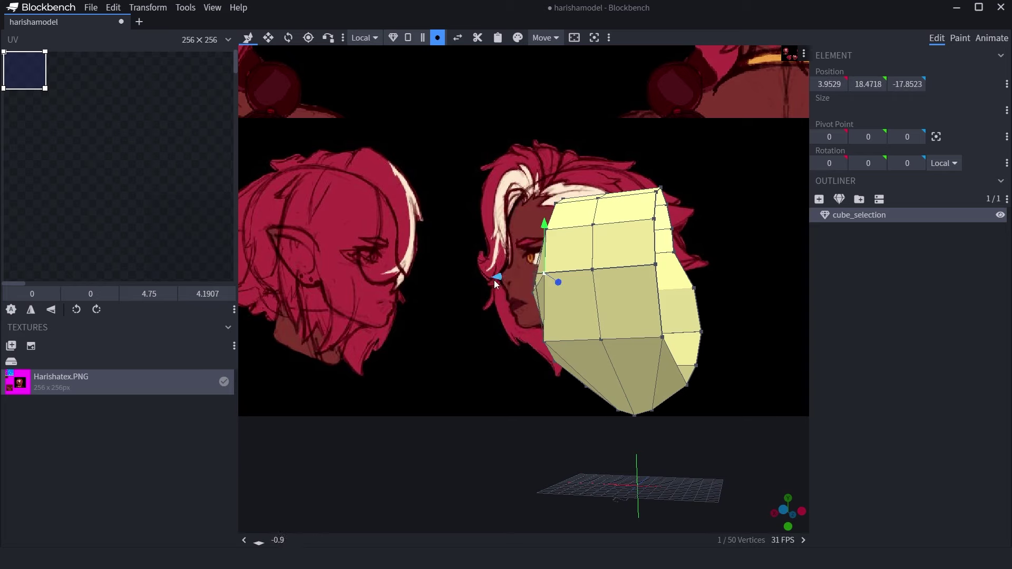
pyautogui.moveTo(544, 341); pyautogui.dragTo(455, 381)
pyautogui.click(454, 380)
pyautogui.click(456, 378)
pyautogui.click(447, 403)
# Select all head vertices and apply Merge by Distance to weld duplicates
pyautogui.doubleClick(452, 349)
pyautogui.click(447, 345)
pyautogui.rightClick(444, 346)
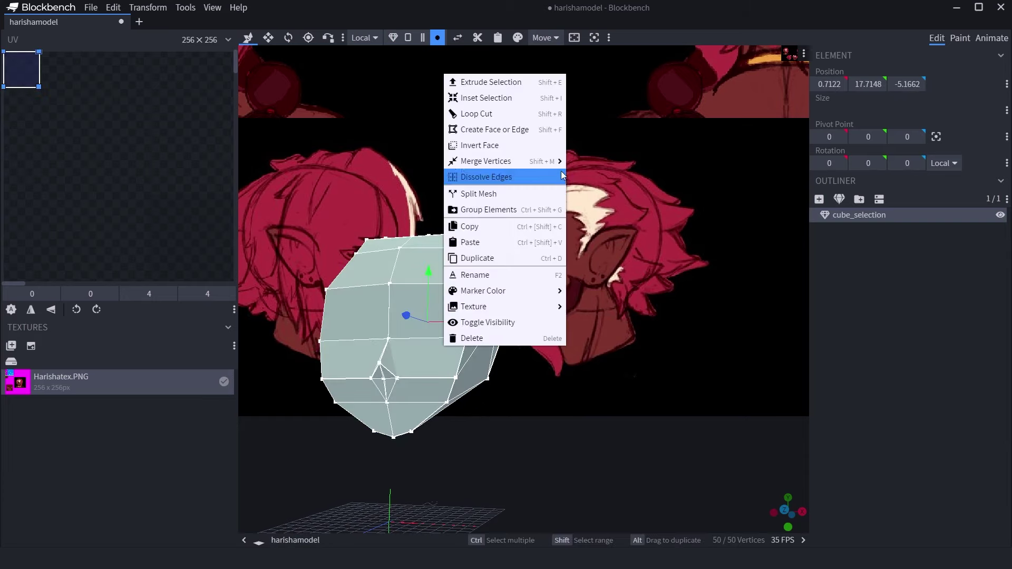
pyautogui.moveTo(549, 161)
pyautogui.click(596, 193)
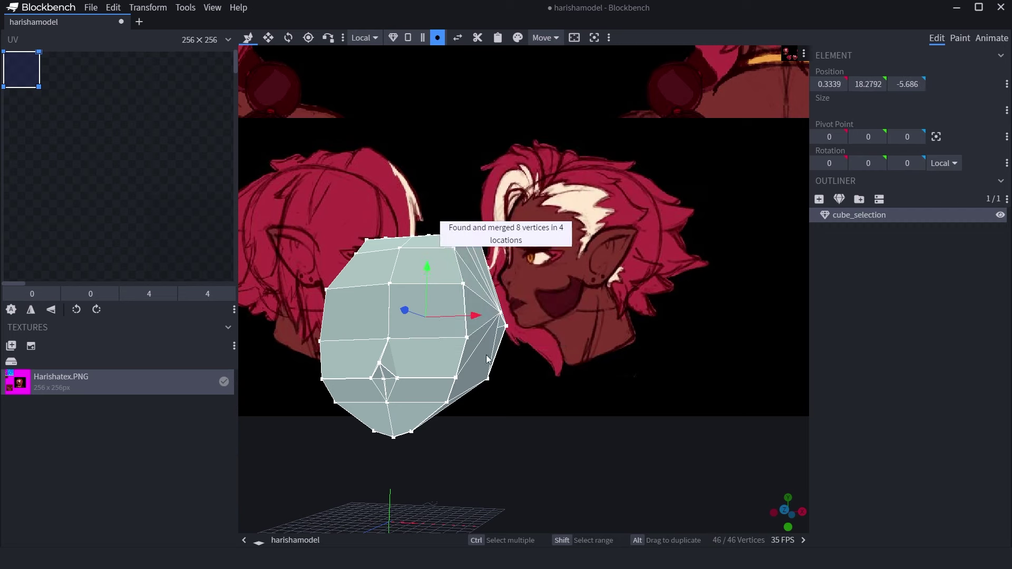
# Try raising the nose's bottom vertex, then undo the move
pyautogui.click(445, 403)
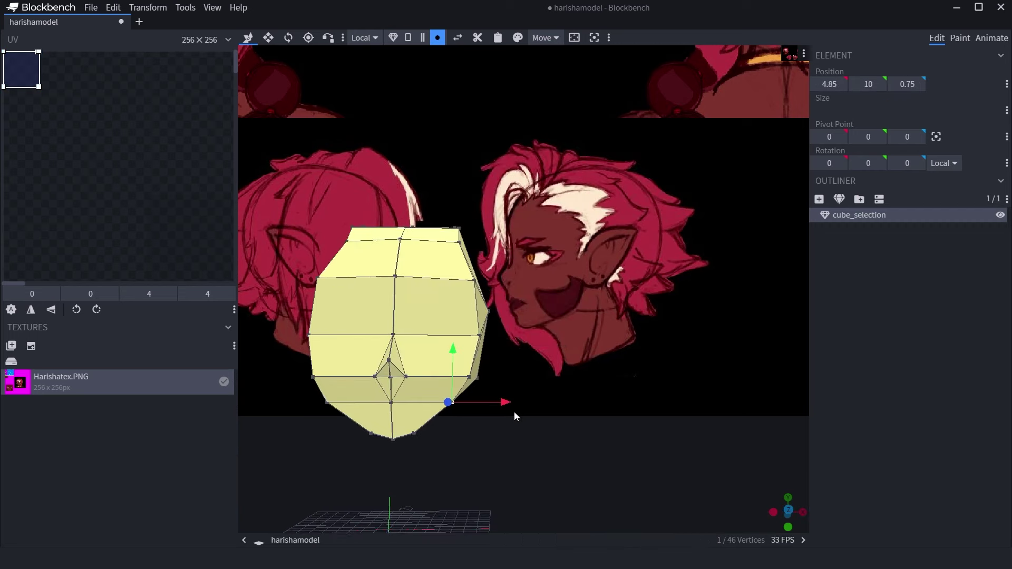
pyautogui.click(391, 404)
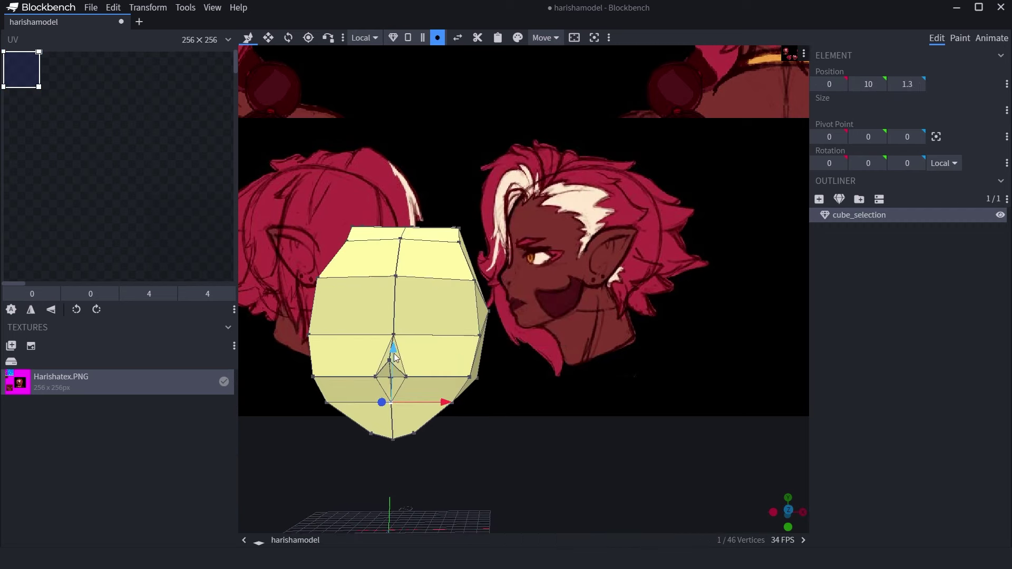
pyautogui.moveTo(395, 357); pyautogui.dragTo(359, 353)
pyautogui.hotkey('ctrl', 'z')
pyautogui.scroll(2, 360, 352)
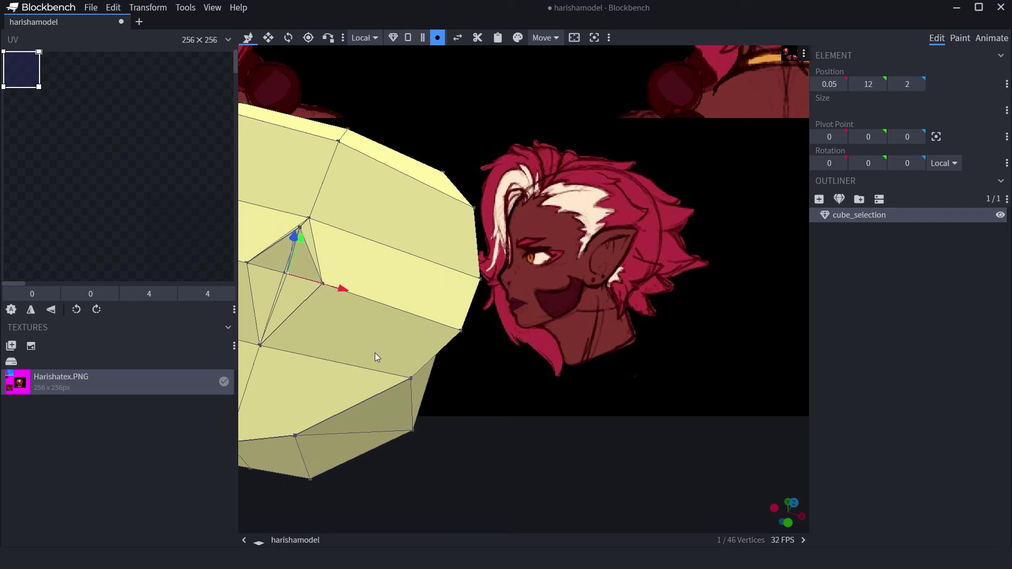
# Slide the top vertex of the head sideways
pyautogui.click(296, 295)
pyautogui.moveTo(296, 295); pyautogui.dragTo(389, 184)
pyautogui.click(407, 182)
pyautogui.moveTo(453, 213); pyautogui.dragTo(435, 360)
pyautogui.scroll(3, 416, 355)
# Inspect the nose pyramid's upper-right and lower faces in face mode
pyautogui.click(408, 37)
pyautogui.click(362, 352)
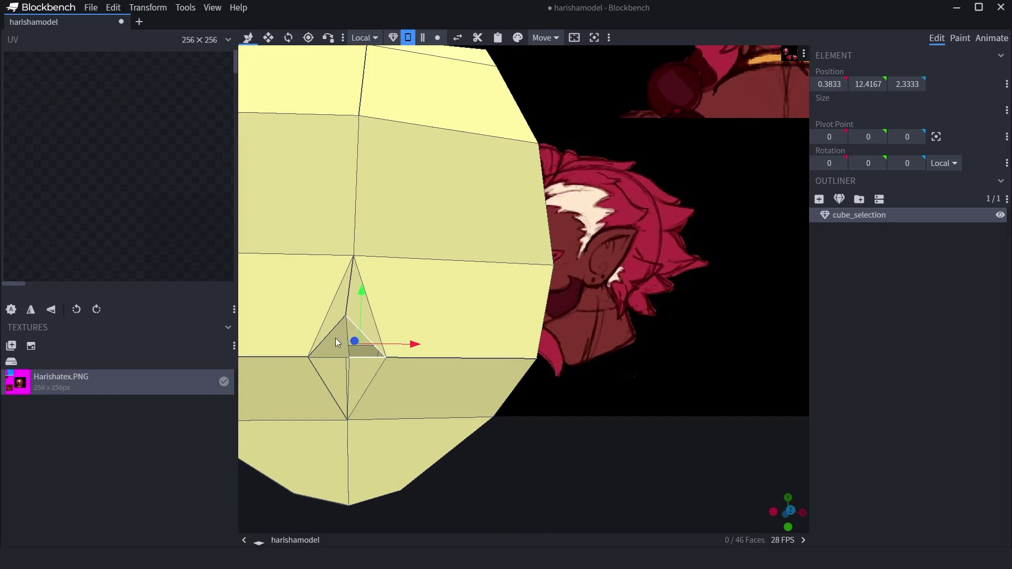
pyautogui.click(339, 371)
pyautogui.click(361, 368)
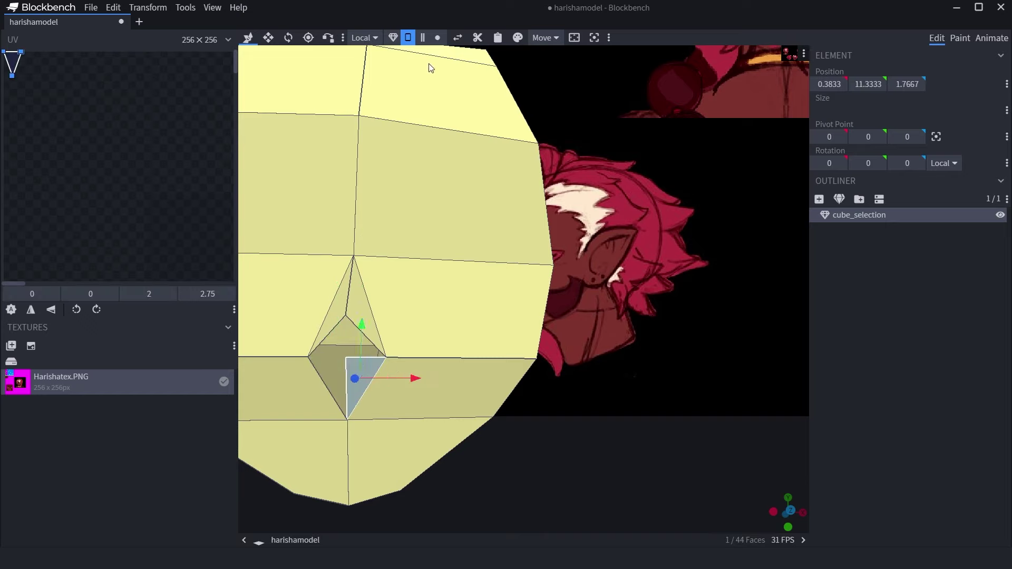
# Inspect the nose's top, inner, corner and bottom vertices in vertex mode
pyautogui.click(437, 37)
pyautogui.click(346, 316)
pyautogui.keyDown('shift'); pyautogui.click(346, 357); pyautogui.keyUp('shift')
pyautogui.keyDown('shift'); pyautogui.click(384, 357); pyautogui.keyUp('shift')
pyautogui.click(346, 358)
pyautogui.keyDown('shift'); pyautogui.click(308, 357); pyautogui.keyUp('shift')
pyautogui.keyDown('shift'); pyautogui.click(345, 315); pyautogui.keyUp('shift')
pyautogui.click(345, 358)
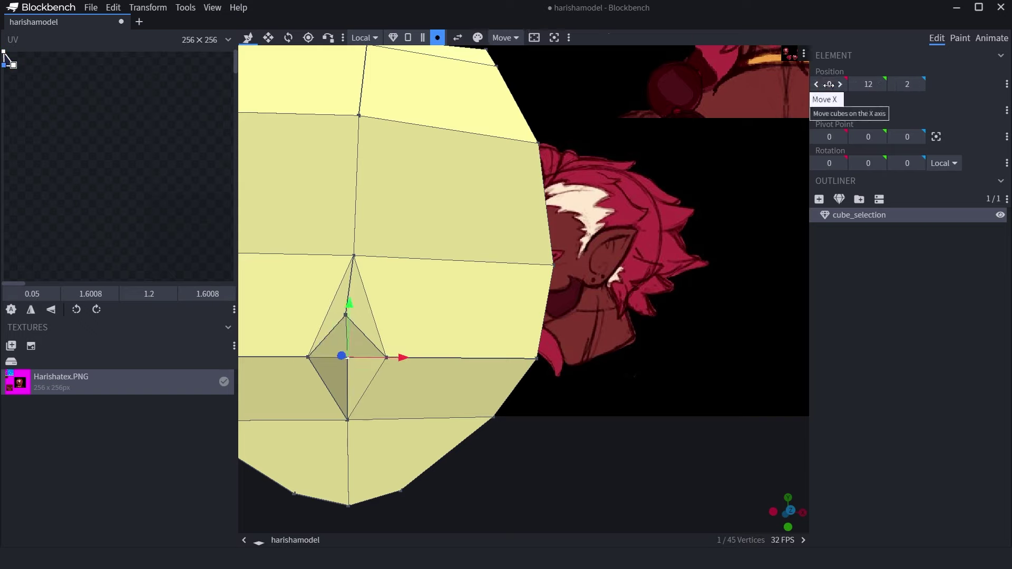
pyautogui.click(347, 420)
pyautogui.keyDown('shift'); pyautogui.click(321, 376); pyautogui.keyUp('shift')
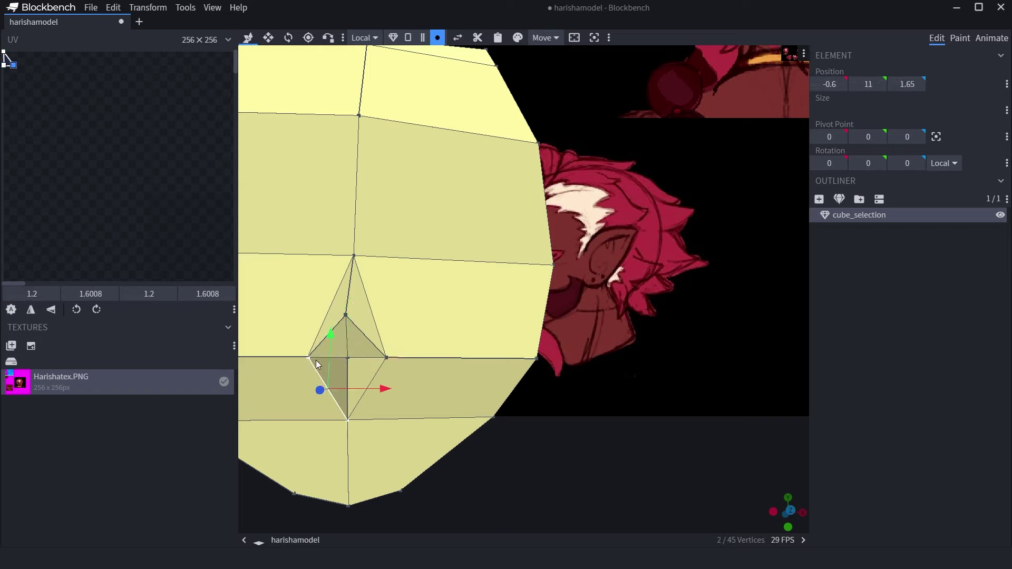
pyautogui.keyDown('shift'); pyautogui.click(348, 358); pyautogui.keyUp('shift')
# Extrude two side vertices and push the new point outward along X
pyautogui.click(652, 413)
pyautogui.moveTo(653, 413); pyautogui.dragTo(546, 223)
pyautogui.click(549, 250)
pyautogui.keyDown('shift'); pyautogui.click(539, 327); pyautogui.keyUp('shift')
pyautogui.press('e')
pyautogui.moveTo(580, 278); pyautogui.dragTo(534, 363)
pyautogui.click(599, 384)
# From the front view, box-select and delete the left half's faces
pyautogui.click(489, 318)
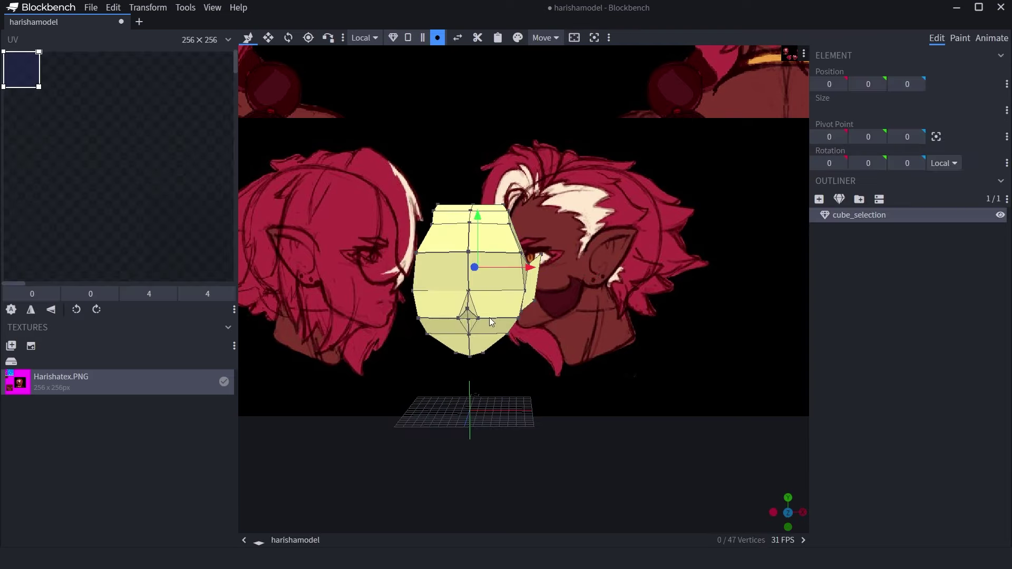
pyautogui.moveTo(488, 318); pyautogui.dragTo(482, 339)
pyautogui.press('KP_1')
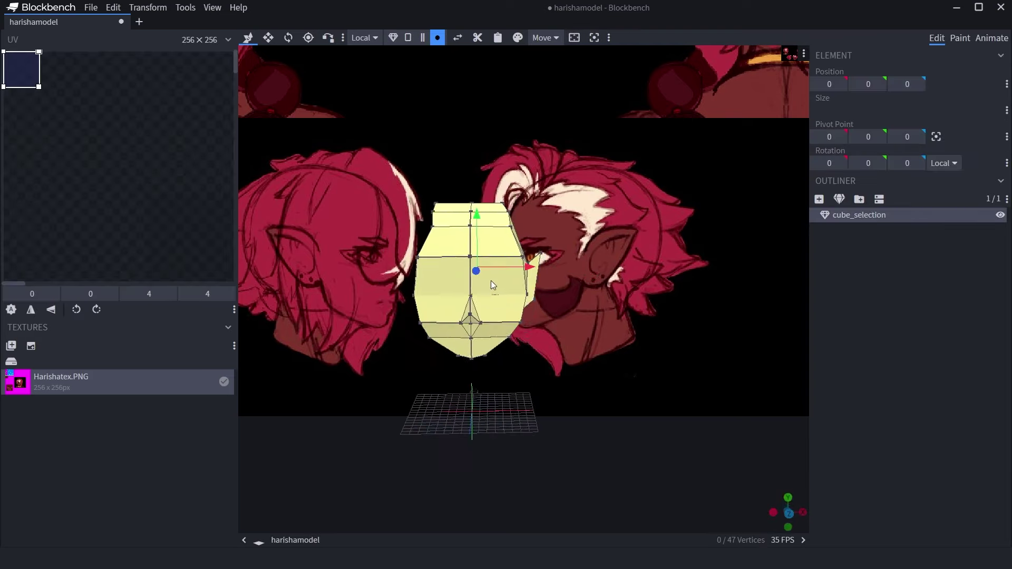
pyautogui.click(408, 37)
pyautogui.moveTo(388, 158); pyautogui.dragTo(463, 397)
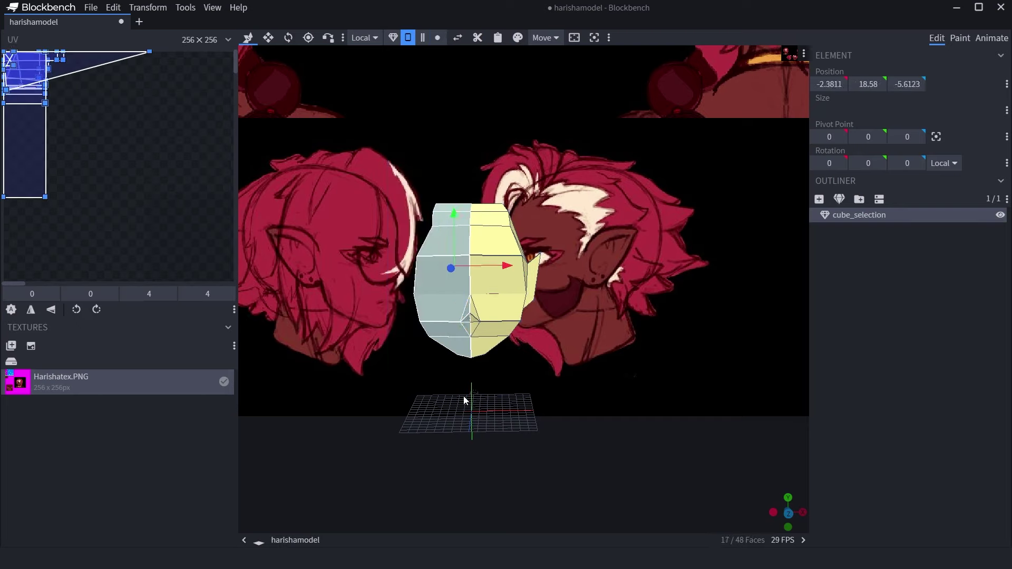
pyautogui.press('Delete')
# Duplicate the remaining half mesh and flip the copy on X
pyautogui.click(492, 306)
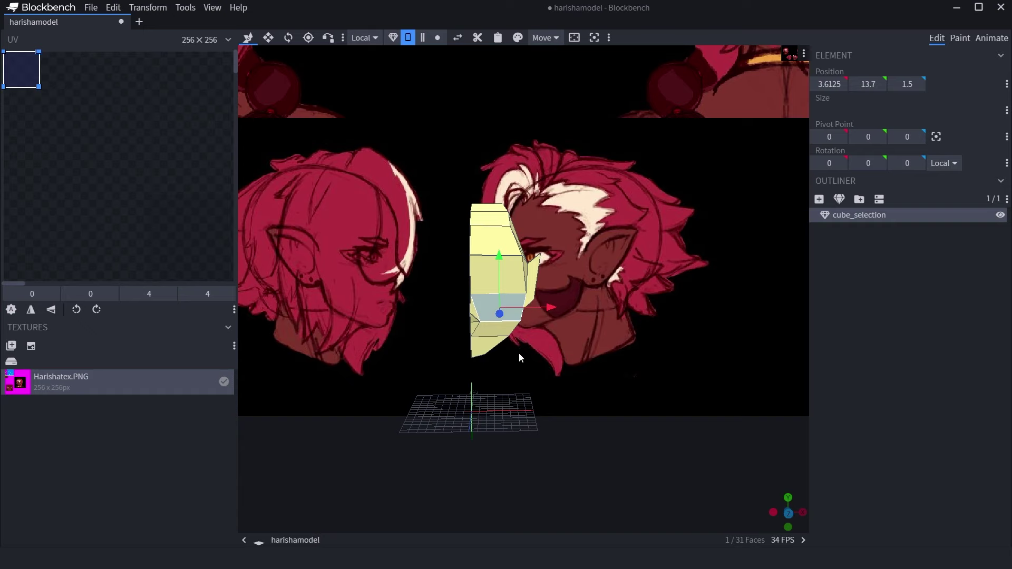
pyautogui.hotkey('ctrl', 'd')
pyautogui.click(145, 12)
pyautogui.moveTo(154, 54)
pyautogui.click(220, 55)
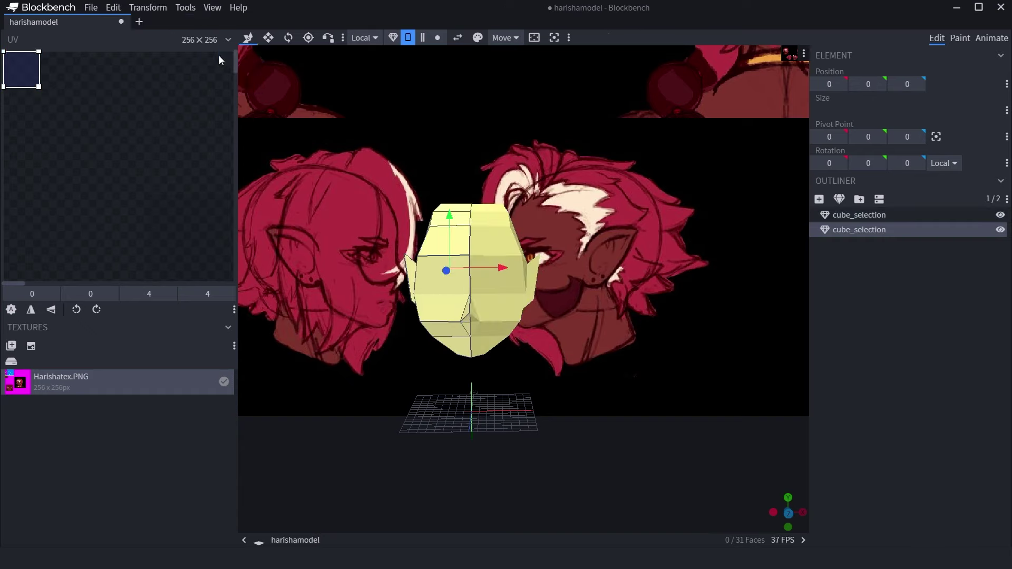
pyautogui.click(580, 393)
# Select several edges along the head's left side in edge mode
pyautogui.moveTo(578, 392); pyautogui.dragTo(563, 300)
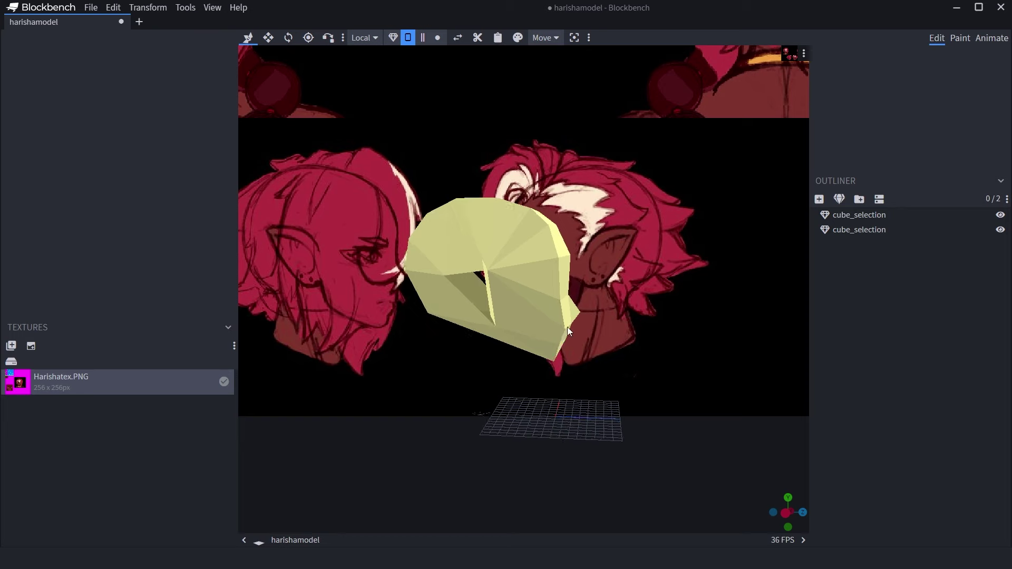
pyautogui.click(563, 294)
pyautogui.scroll(2, 567, 292)
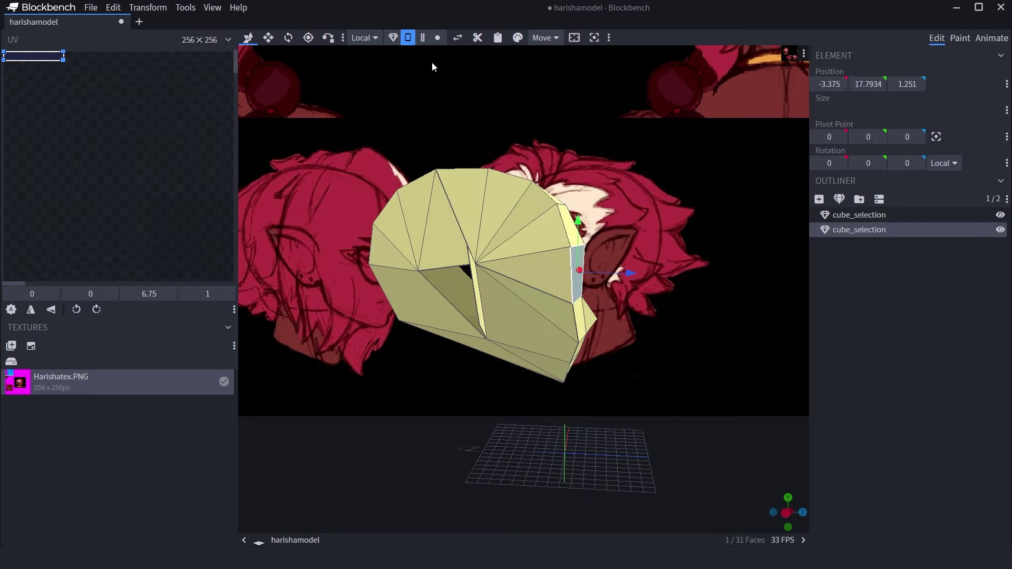
pyautogui.click(423, 37)
pyautogui.click(566, 289)
pyautogui.moveTo(565, 289); pyautogui.dragTo(510, 321)
pyautogui.click(476, 230)
pyautogui.keyDown('shift'); pyautogui.click(467, 312); pyautogui.keyUp('shift')
pyautogui.keyDown('shift'); pyautogui.click(485, 228); pyautogui.keyUp('shift')
pyautogui.keyDown('shift'); pyautogui.click(501, 251); pyautogui.keyUp('shift')
# Select a stray vertex on the head and delete it
pyautogui.click(437, 37)
pyautogui.click(480, 290)
pyautogui.moveTo(480, 290); pyautogui.dragTo(579, 293)
pyautogui.click(549, 378)
pyautogui.moveTo(549, 377); pyautogui.dragTo(473, 287)
pyautogui.click(474, 287)
pyautogui.scroll(3, 473, 286)
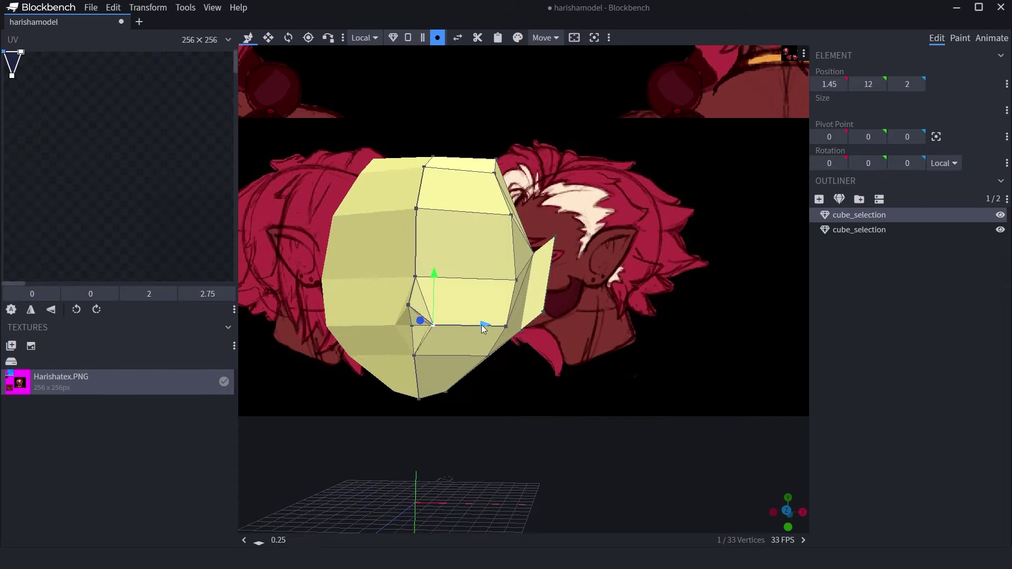
pyautogui.press('Delete')
# Select the copied half mesh and mirror it across the X axis again
pyautogui.click(453, 306)
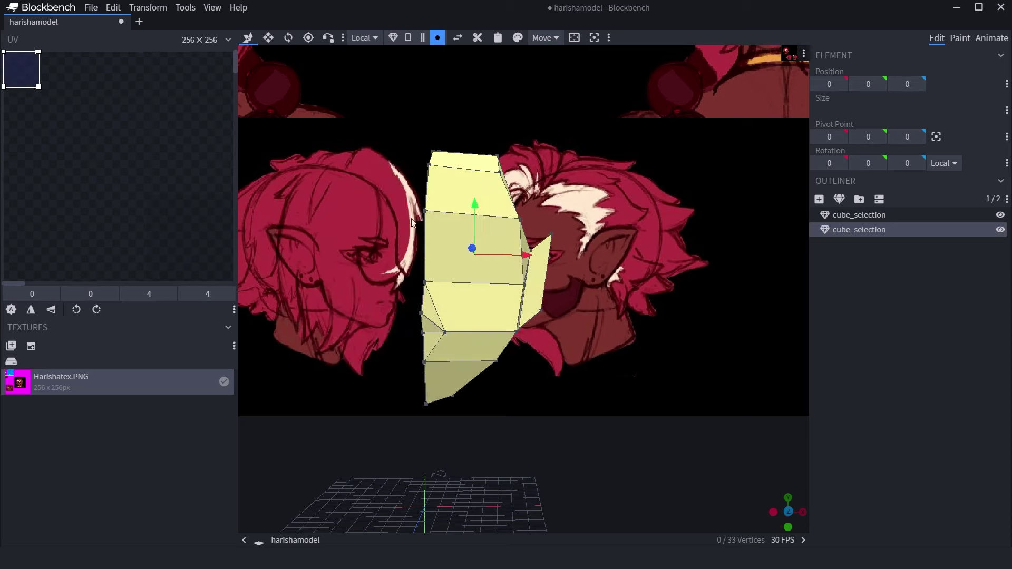
pyautogui.click(148, 8)
pyautogui.click(524, 406)
pyautogui.moveTo(524, 406); pyautogui.dragTo(476, 363)
# Move the front reference drawing down and right behind the head and save its position
pyautogui.click(804, 53)
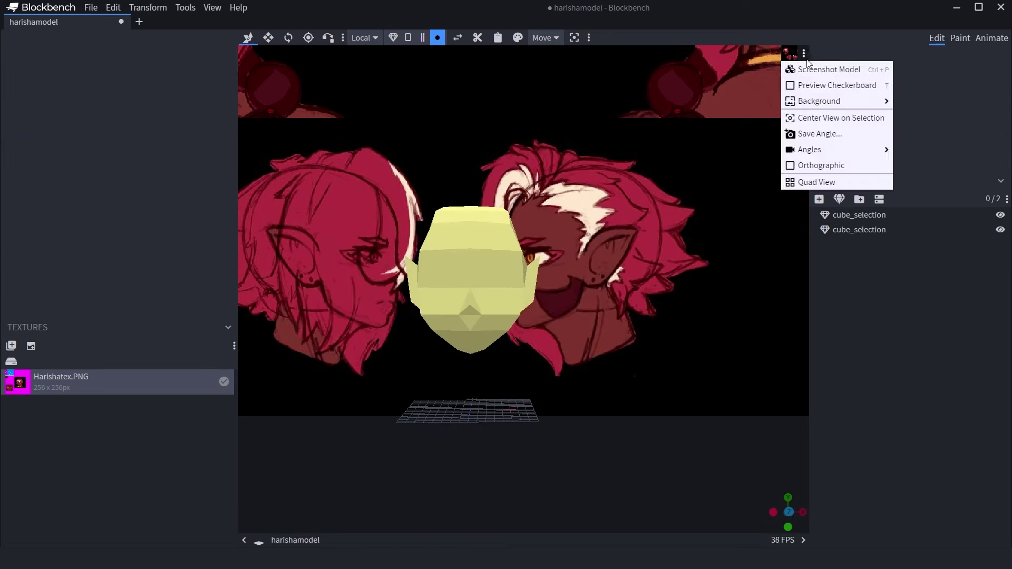
pyautogui.moveTo(844, 101)
pyautogui.click(938, 131)
pyautogui.moveTo(419, 143); pyautogui.dragTo(700, 407)
pyautogui.click(961, 39)
pyautogui.click(637, 57)
pyautogui.click(937, 39)
# Toggle the mirrored half's visibility several times to compare both halves over the drawing
pyautogui.scroll(3, 470, 210)
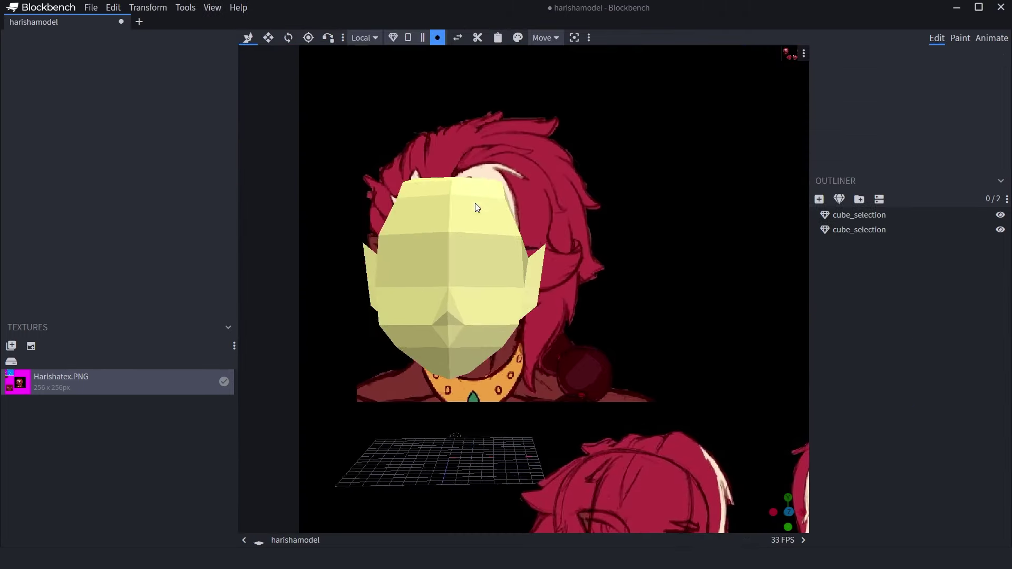
pyautogui.scroll(-2, 528, 301)
pyautogui.scroll(3, 495, 271)
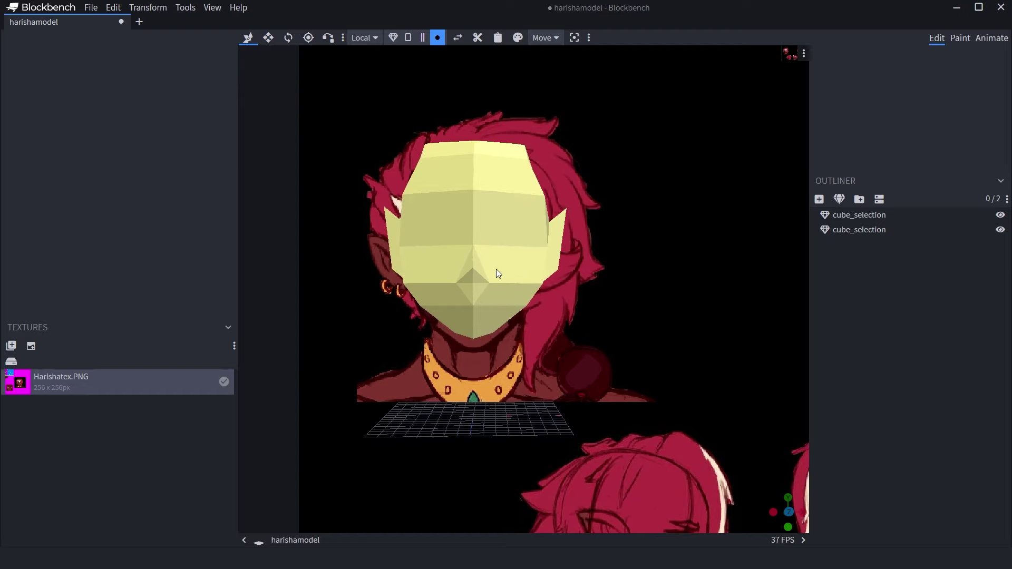
pyautogui.scroll(1, 496, 280)
pyautogui.click(1000, 230)
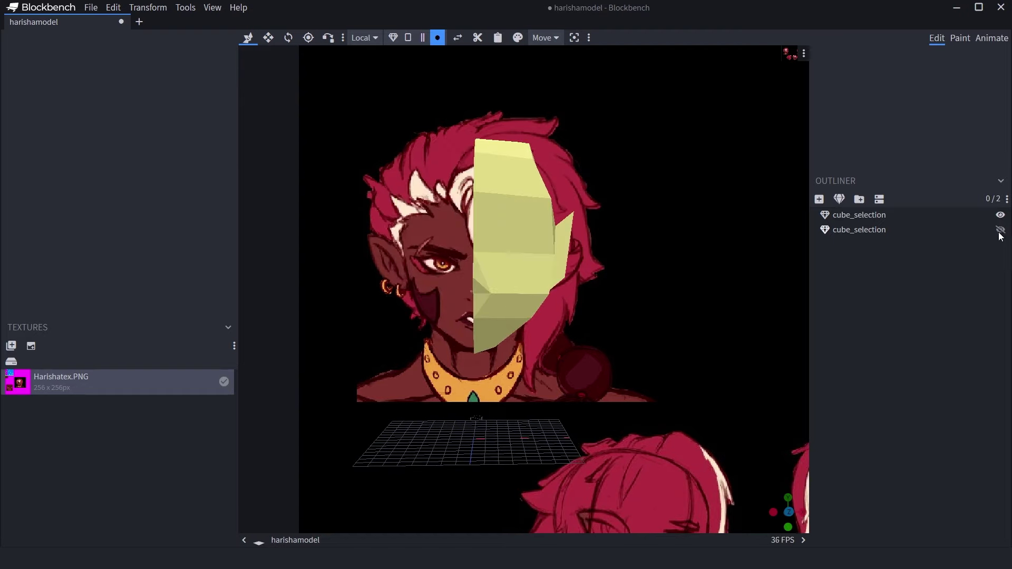
pyautogui.click(1000, 231)
pyautogui.scroll(-1, 527, 249)
pyautogui.click(1000, 230)
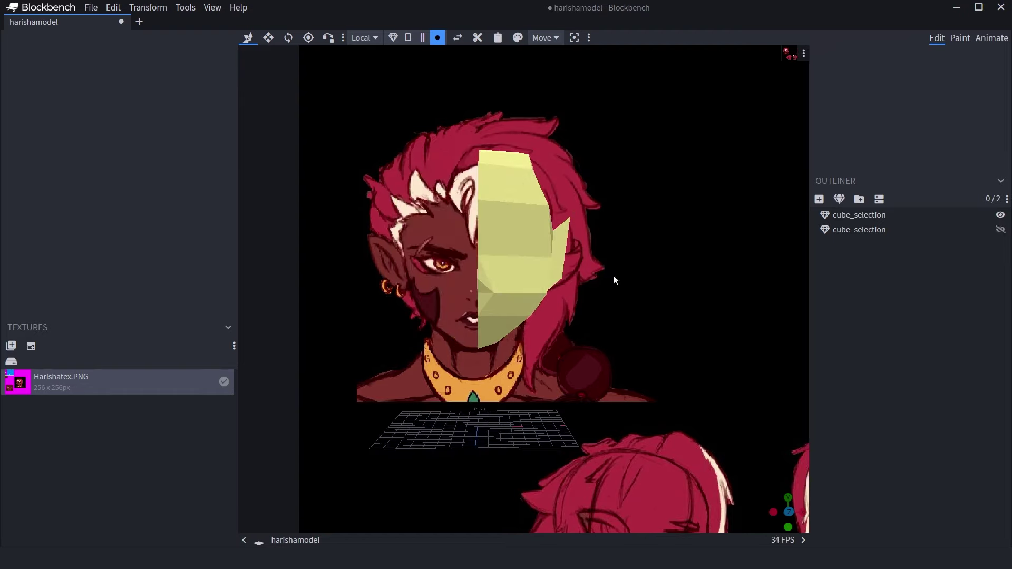
pyautogui.moveTo(573, 293)
pyautogui.mouseDown()
pyautogui.moveTo(521, 263)
pyautogui.moveTo(522, 254)
pyautogui.moveTo(482, 293)
pyautogui.moveTo(480, 316)
pyautogui.moveTo(501, 288)
pyautogui.moveTo(508, 299)
pyautogui.moveTo(483, 296)
pyautogui.mouseUp()
pyautogui.click(1001, 231)
# Push a vertex on the half head's left edge outward, to the right and upward
pyautogui.click(1000, 230)
pyautogui.click(1001, 231)
pyautogui.click(412, 151)
pyautogui.click(377, 280)
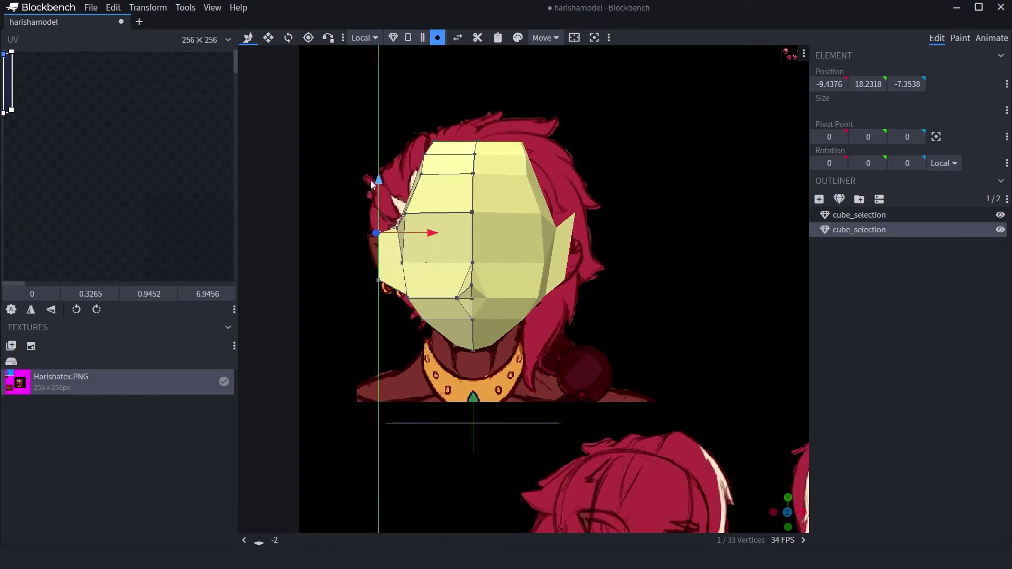
pyautogui.moveTo(423, 224)
pyautogui.mouseDown()
pyautogui.moveTo(409, 230)
pyautogui.moveTo(419, 233)
pyautogui.mouseUp()
pyautogui.moveTo(428, 280); pyautogui.dragTo(449, 280)
pyautogui.moveTo(403, 238); pyautogui.dragTo(438, 222)
# Delete the mirrored half and reposition the remaining half mesh
pyautogui.moveTo(599, 246); pyautogui.dragTo(533, 247)
pyautogui.press('Delete')
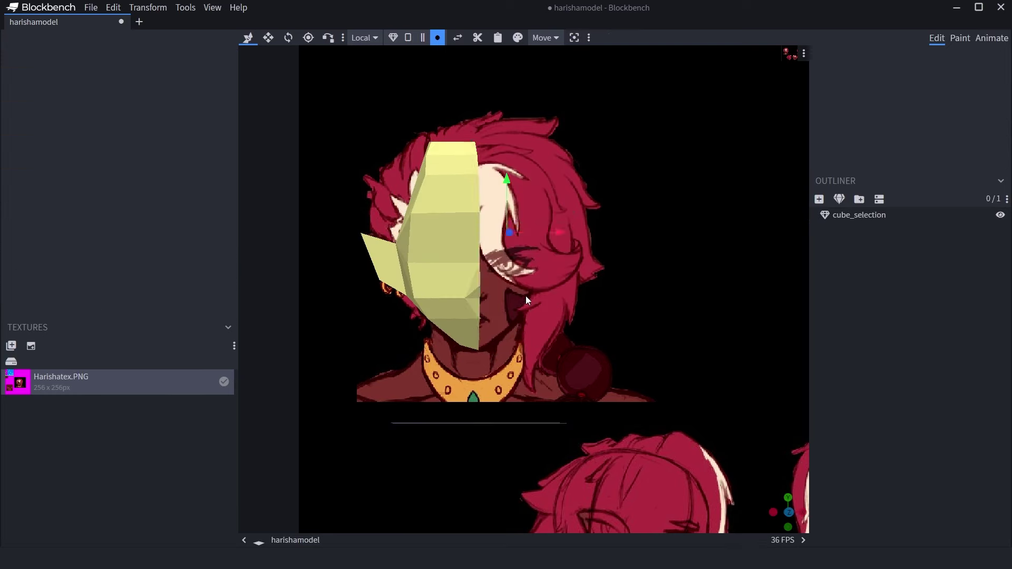
pyautogui.click(476, 288)
pyautogui.moveTo(476, 288); pyautogui.dragTo(558, 274)
pyautogui.click(897, 224)
# Duplicate the half mesh and mirror the copy across the X axis
pyautogui.click(859, 214)
pyautogui.hotkey('ctrl', 'd')
pyautogui.click(147, 7)
pyautogui.click(227, 53)
pyautogui.click(598, 395)
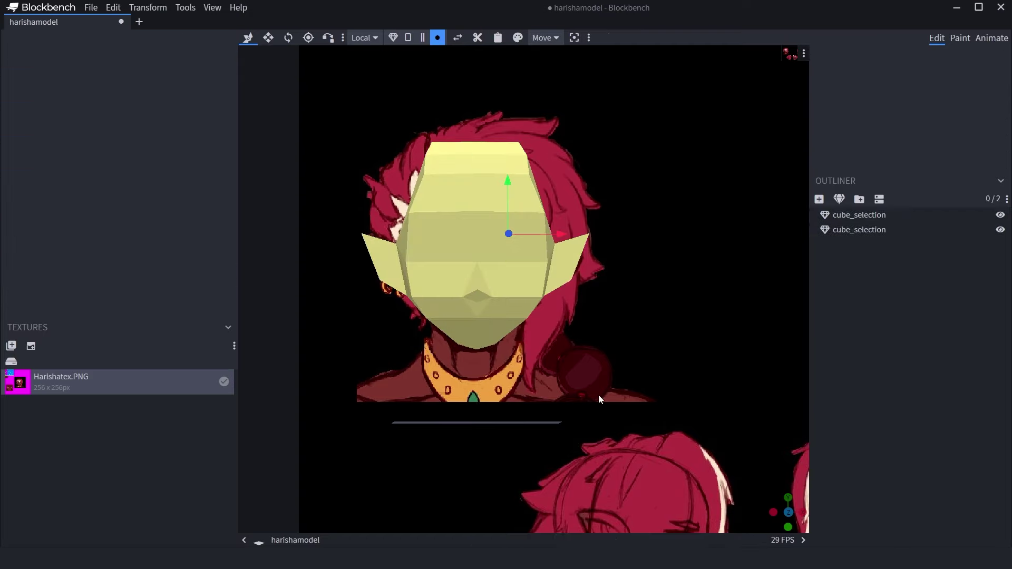
pyautogui.moveTo(552, 384); pyautogui.dragTo(368, 394)
pyautogui.click(535, 214)
# Select an edge ring on the crown and scale it with S
pyautogui.click(423, 38)
pyautogui.moveTo(491, 337); pyautogui.dragTo(488, 236)
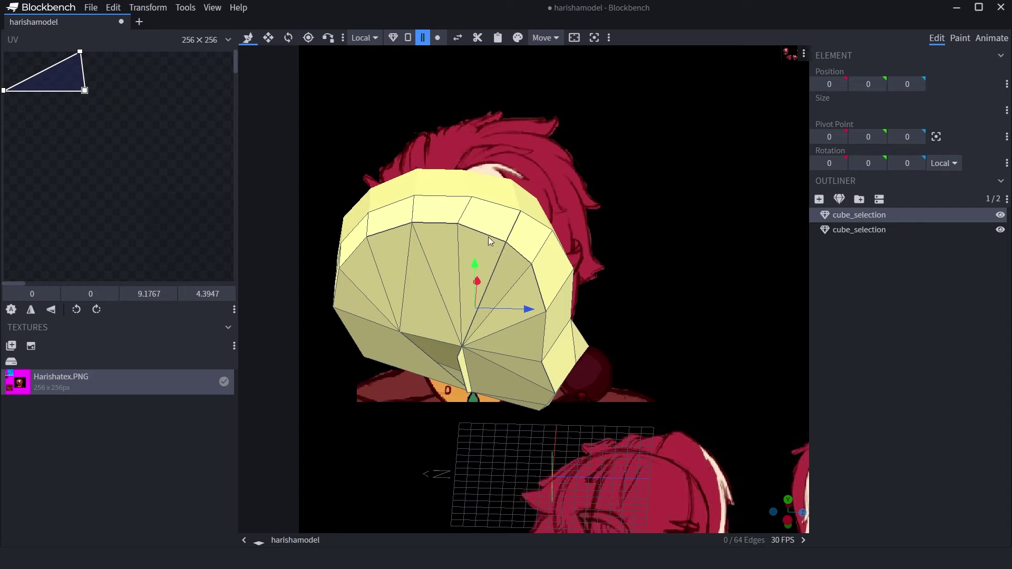
pyautogui.doubleClick(371, 235)
pyautogui.press('s')
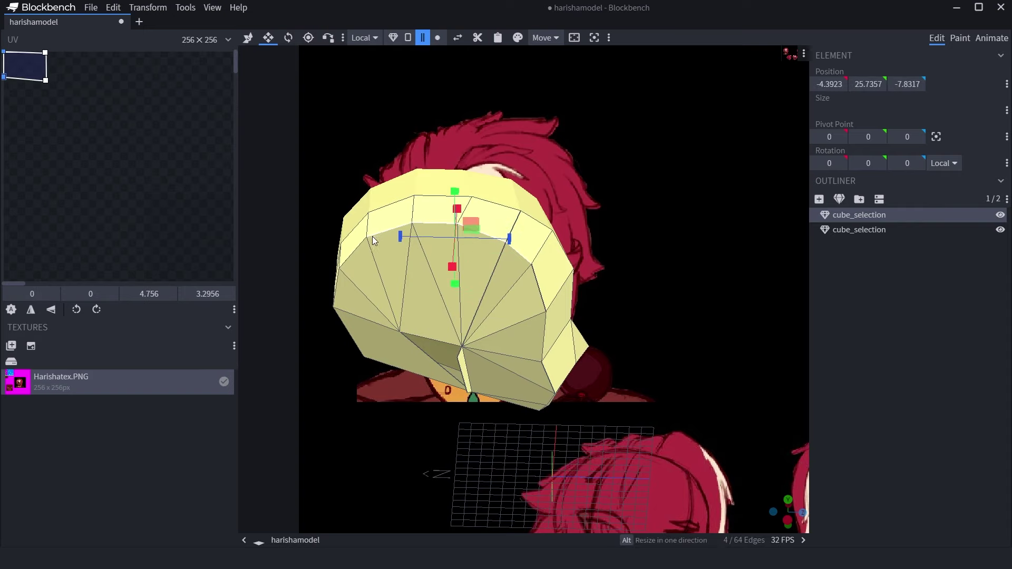
pyautogui.moveTo(360, 251); pyautogui.dragTo(495, 283)
# Add a second crown edge ring and shift the selected edges sideways along X
pyautogui.keyDown('shift'); pyautogui.doubleClick(526, 251); pyautogui.keyUp('shift')
pyautogui.moveTo(526, 251); pyautogui.dragTo(365, 121)
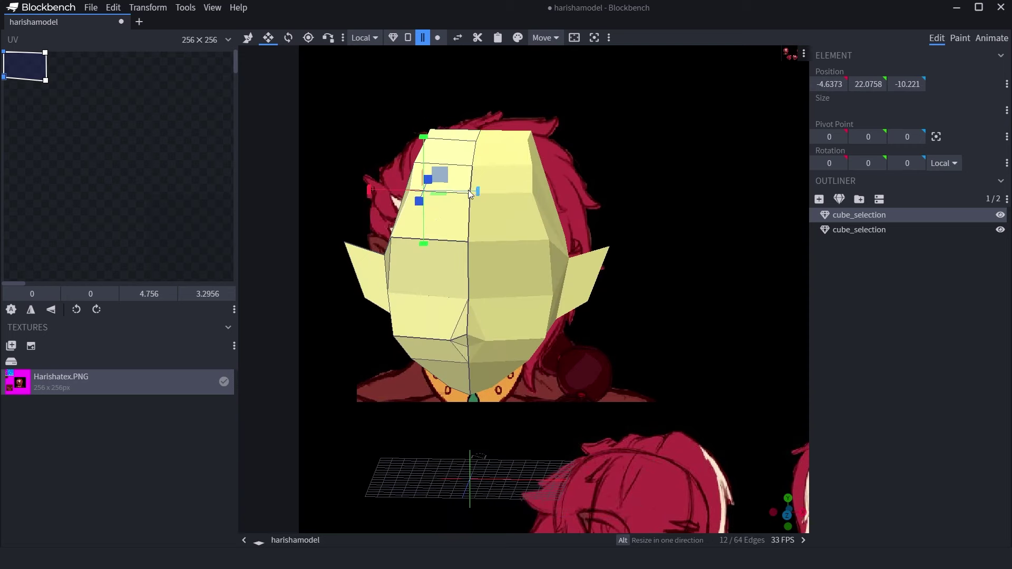
pyautogui.press('v')
pyautogui.moveTo(476, 195); pyautogui.dragTo(591, 337)
# Select the top faces of the head in face mode
pyautogui.press('4')
pyautogui.click(511, 269)
pyautogui.click(408, 37)
pyautogui.click(417, 196)
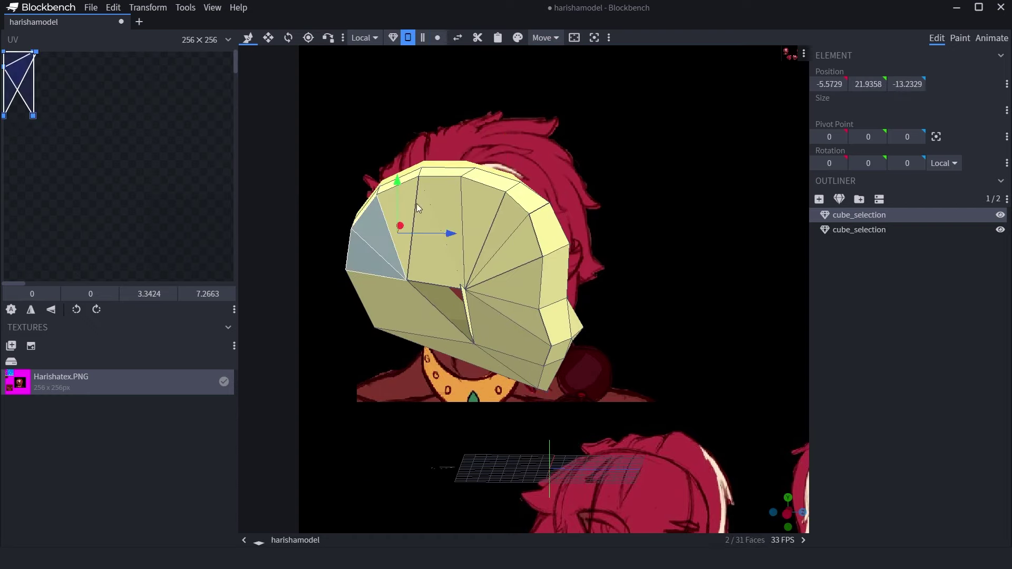
# Split the crown faces into their own mesh and lower that piece
pyautogui.keyDown('shift'); pyautogui.click(520, 257); pyautogui.keyUp('shift')
pyautogui.rightClick(521, 254)
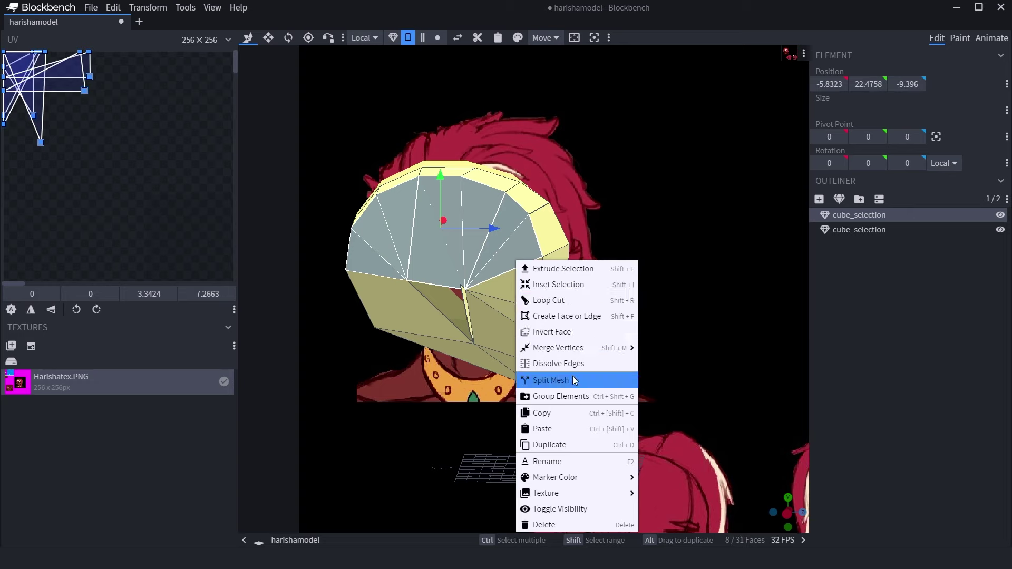
pyautogui.click(549, 380)
pyautogui.click(423, 37)
pyautogui.click(474, 179)
pyautogui.moveTo(517, 202); pyautogui.dragTo(486, 237)
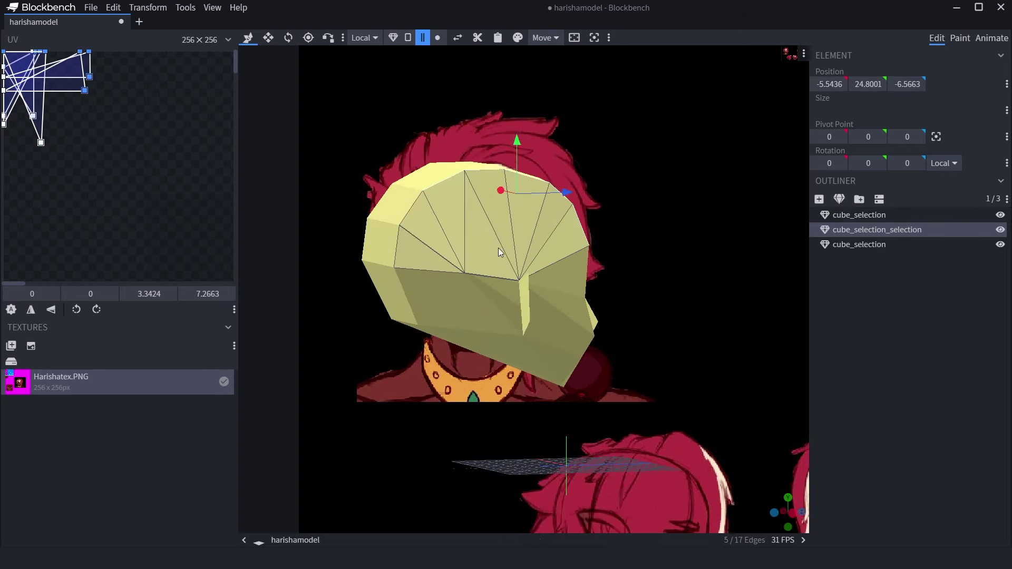
pyautogui.keyDown('shift'); pyautogui.click(405, 242); pyautogui.keyUp('shift')
pyautogui.moveTo(485, 161); pyautogui.dragTo(508, 217)
# Merge the crown piece back into the head and remove a stray vertex
pyautogui.keyDown('shift'); pyautogui.click(476, 306); pyautogui.keyUp('shift')
pyautogui.rightClick(476, 307)
pyautogui.click(504, 141)
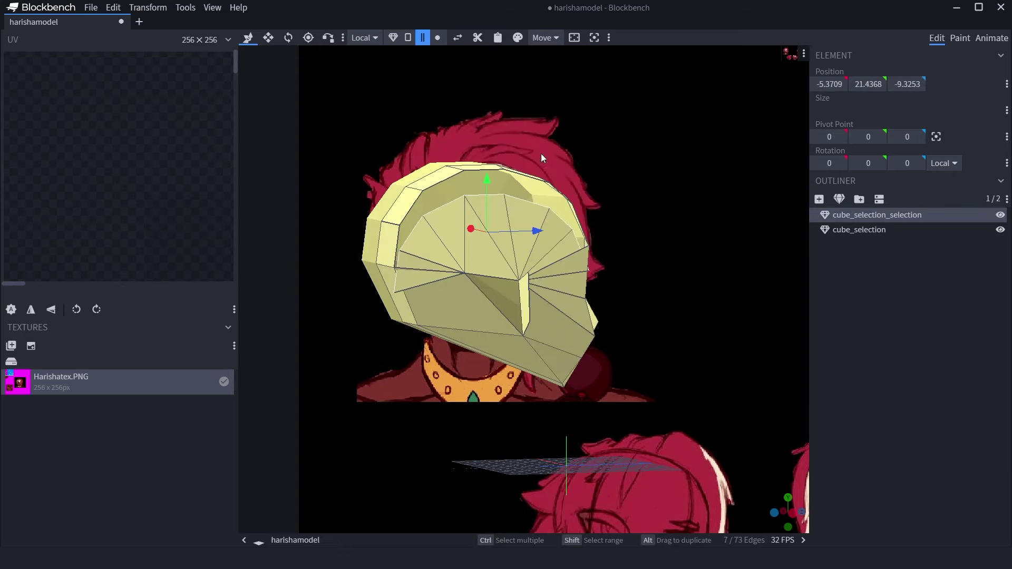
pyautogui.click(438, 37)
pyautogui.click(392, 270)
pyautogui.rightClick(391, 271)
pyautogui.click(470, 363)
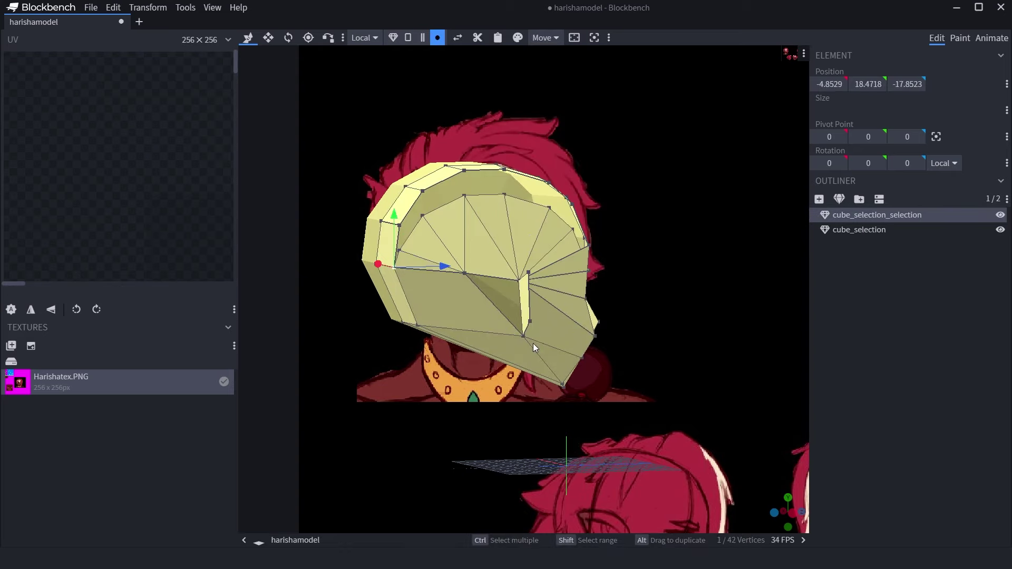
# Merge the two matching vertices at the crown seam
pyautogui.moveTo(545, 340); pyautogui.dragTo(492, 286)
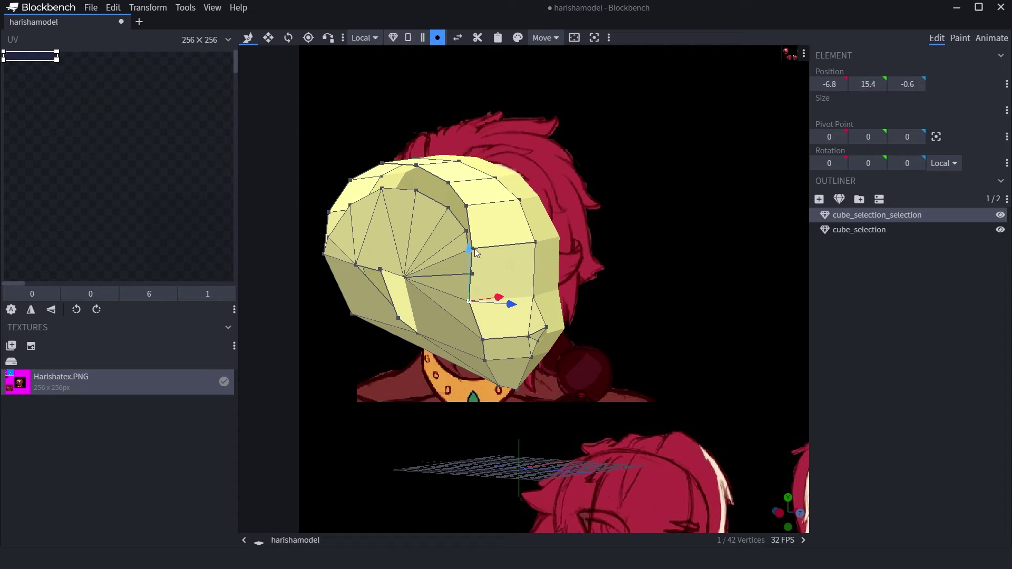
pyautogui.click(535, 243)
pyautogui.keyDown('shift'); pyautogui.click(471, 248); pyautogui.keyUp('shift')
pyautogui.rightClick(470, 253)
pyautogui.click(623, 327)
# Delete the unwanted triangle face at the gap
pyautogui.moveTo(580, 342); pyautogui.dragTo(401, 158)
pyautogui.click(327, 267)
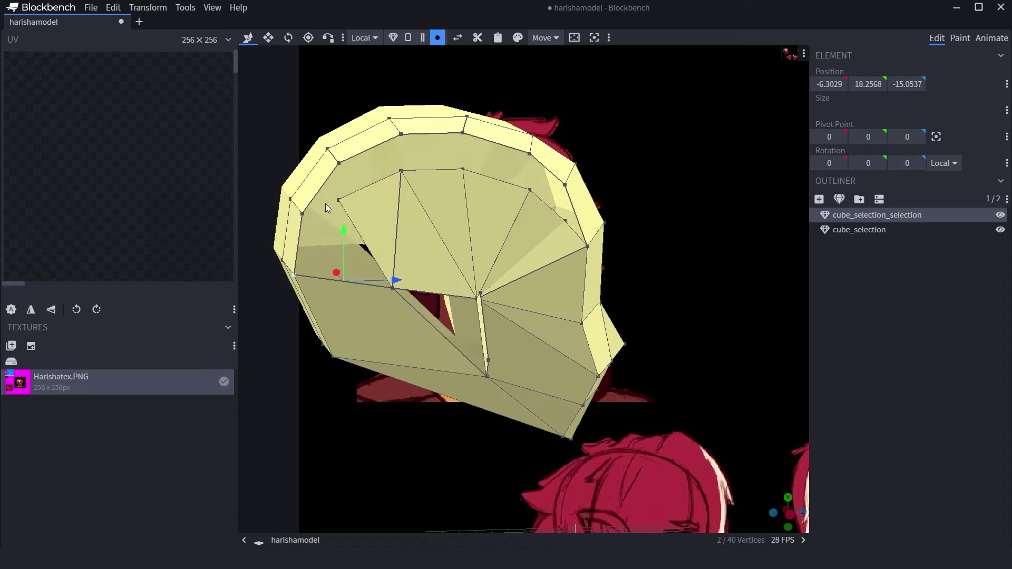
pyautogui.keyDown('shift'); pyautogui.click(338, 201); pyautogui.keyUp('shift')
pyautogui.keyDown('shift'); pyautogui.click(392, 287); pyautogui.keyUp('shift')
pyautogui.click(408, 38)
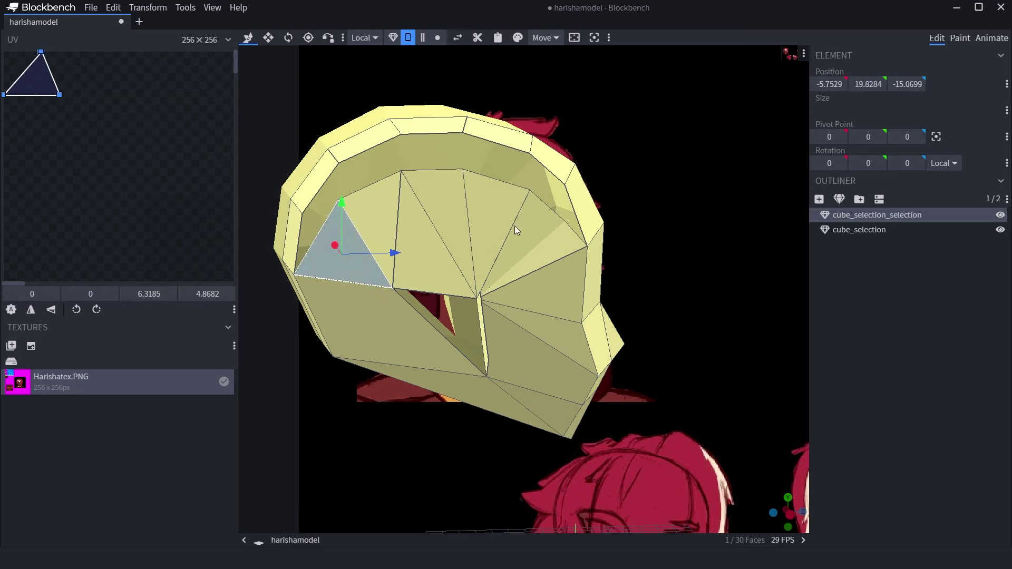
pyautogui.click(437, 38)
pyautogui.click(410, 168)
pyautogui.keyDown('shift'); pyautogui.click(530, 176); pyautogui.keyUp('shift')
pyautogui.moveTo(480, 286); pyautogui.dragTo(453, 214)
pyautogui.press('Delete')
# Fill the hole with a new face using F, then pick vertices at the next gap
pyautogui.scroll(1, 475, 289)
pyautogui.keyDown('shift'); pyautogui.click(452, 210); pyautogui.keyUp('shift')
pyautogui.press('f')
pyautogui.moveTo(425, 372); pyautogui.dragTo(432, 293)
pyautogui.click(378, 173)
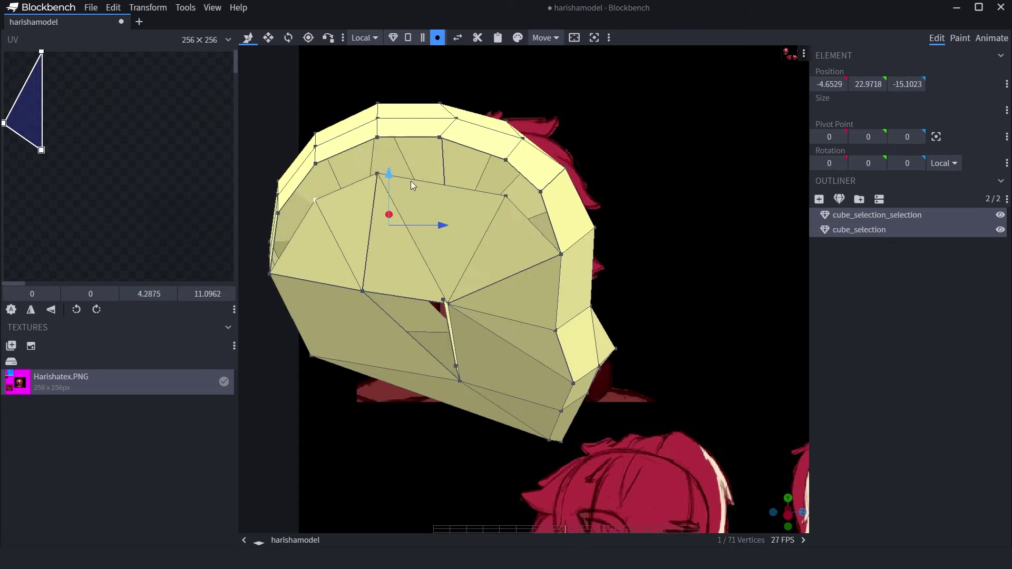
pyautogui.keyDown('shift'); pyautogui.click(316, 200); pyautogui.keyUp('shift')
pyautogui.keyDown('shift'); pyautogui.click(504, 198); pyautogui.keyUp('shift')
# Shift a front vertex along X and fill the next gap with a new face
pyautogui.moveTo(334, 199); pyautogui.dragTo(389, 210)
pyautogui.click(347, 172)
pyautogui.moveTo(399, 169); pyautogui.dragTo(473, 202)
pyautogui.rightClick(478, 259)
pyautogui.press('Escape')
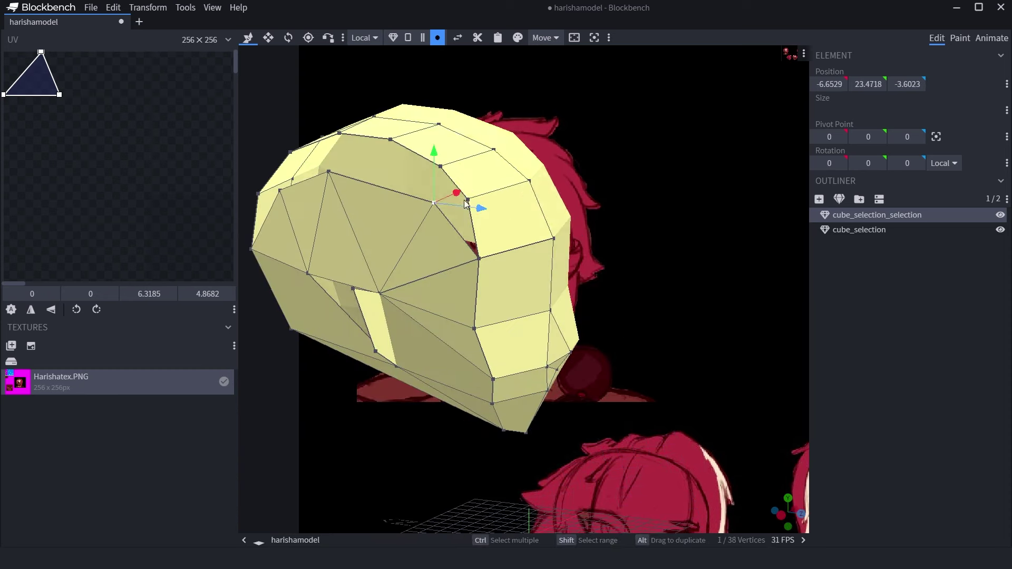
pyautogui.keyDown('shift'); pyautogui.click(467, 200); pyautogui.keyUp('shift')
pyautogui.keyDown('shift'); pyautogui.click(478, 258); pyautogui.keyUp('shift')
pyautogui.press('f')
# Select the vertices bordering the remaining gap along the crown
pyautogui.moveTo(328, 171); pyautogui.dragTo(467, 250)
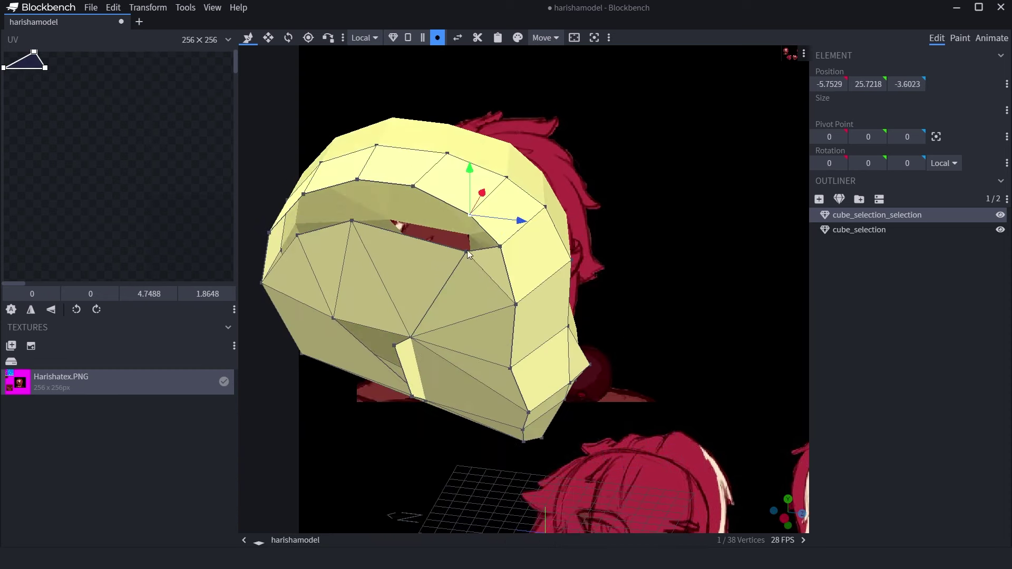
pyautogui.keyDown('shift'); pyautogui.click(507, 177); pyautogui.keyUp('shift')
pyautogui.moveTo(507, 177); pyautogui.dragTo(561, 283)
pyautogui.click(534, 231)
pyautogui.keyDown('shift'); pyautogui.click(506, 310); pyautogui.keyUp('shift')
pyautogui.keyDown('shift'); pyautogui.click(549, 268); pyautogui.keyUp('shift')
pyautogui.click(489, 271)
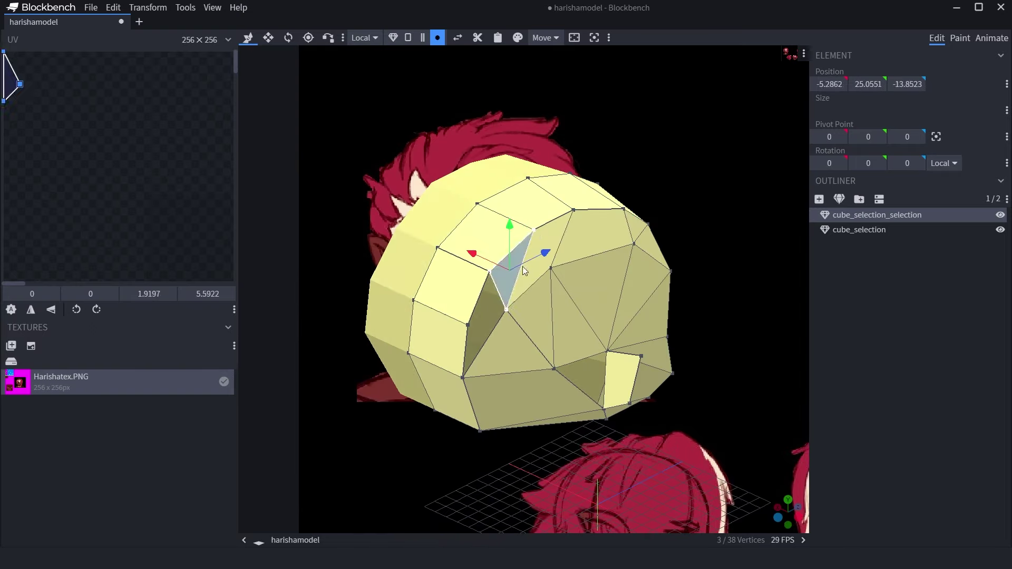
pyautogui.keyDown('shift'); pyautogui.click(468, 325); pyautogui.keyUp('shift')
pyautogui.moveTo(473, 363); pyautogui.dragTo(500, 325)
pyautogui.keyDown('shift'); pyautogui.click(500, 324); pyautogui.keyUp('shift')
pyautogui.scroll(-5, 500, 324)
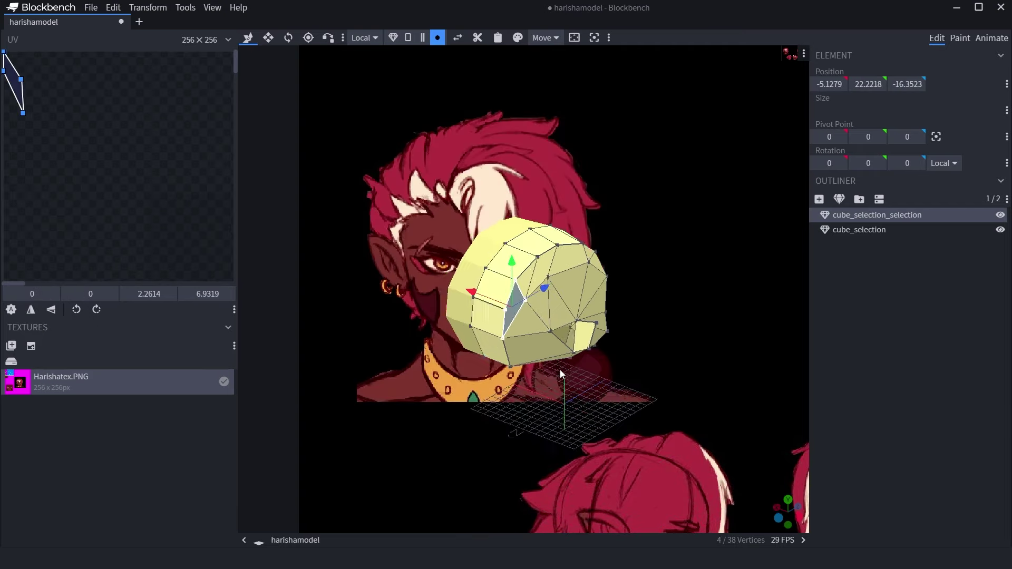
pyautogui.scroll(5, 586, 362)
pyautogui.moveTo(585, 363); pyautogui.dragTo(521, 224)
pyautogui.click(644, 193)
# Replace the right half with a duplicate of the left half flipped along X
pyautogui.click(486, 434)
pyautogui.press('KP_1')
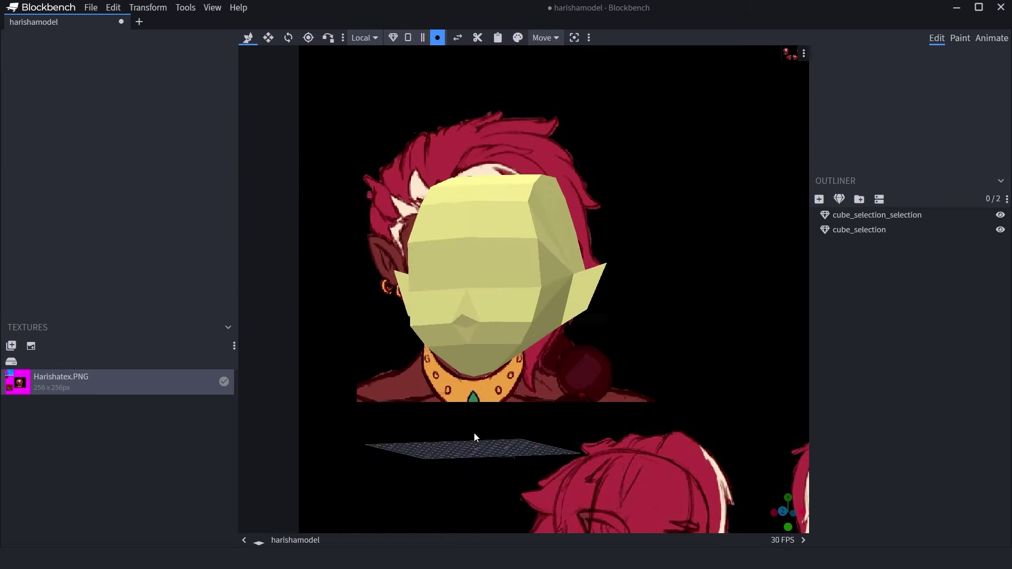
pyautogui.click(493, 281)
pyautogui.press('Delete')
pyautogui.click(464, 277)
pyautogui.hotkey('ctrl', 'd')
pyautogui.click(147, 8)
pyautogui.click(222, 53)
# Move a selected edge of the copy back along Z and scale a group of three vertices
pyautogui.moveTo(575, 397); pyautogui.dragTo(629, 295)
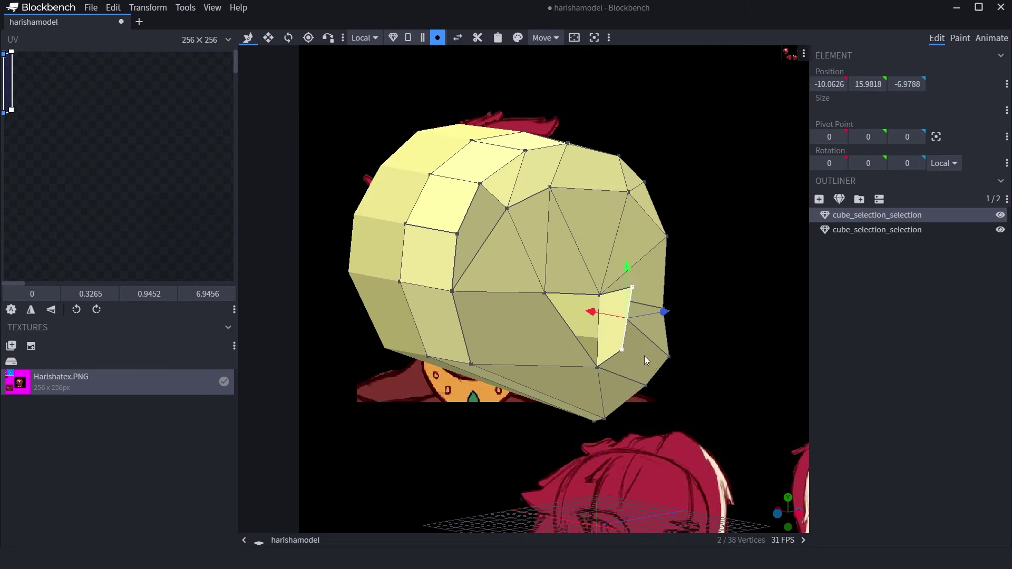
pyautogui.moveTo(608, 353); pyautogui.dragTo(641, 346)
pyautogui.scroll(3, 648, 354)
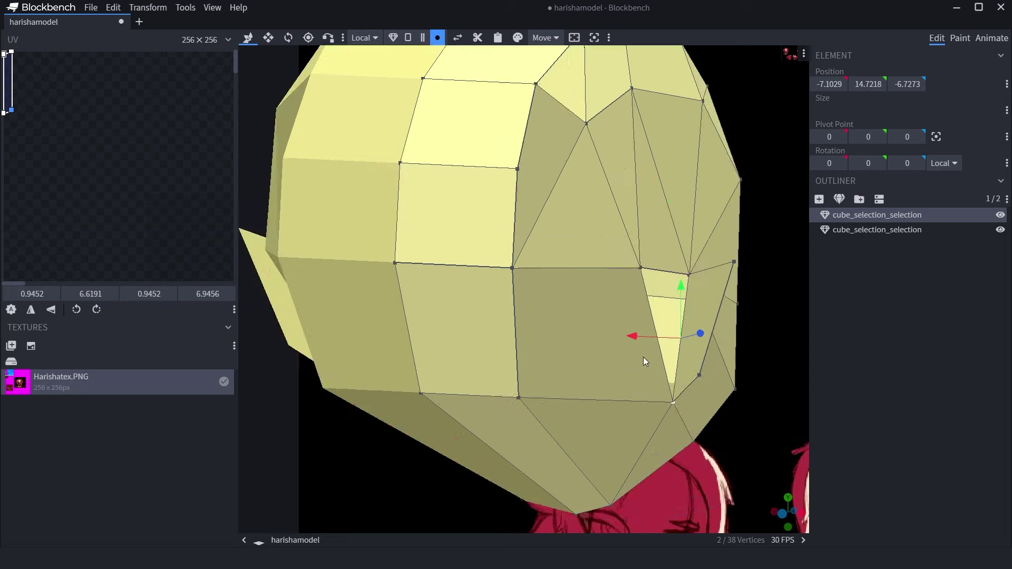
pyautogui.keyDown('shift'); pyautogui.click(700, 376); pyautogui.keyUp('shift')
pyautogui.press('s')
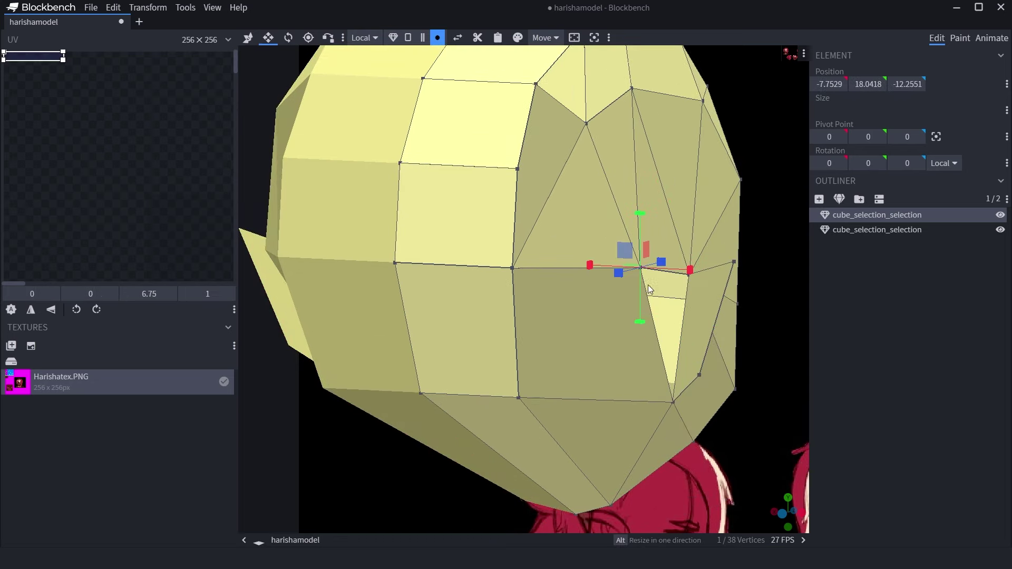
pyautogui.moveTo(672, 404); pyautogui.dragTo(605, 380)
pyautogui.scroll(2, 578, 437)
pyautogui.moveTo(579, 436); pyautogui.dragTo(495, 387)
# Select a three-vertex face, then a single vertex, on the back of the head in move mode
pyautogui.click(562, 399)
pyautogui.scroll(2, 589, 443)
pyautogui.keyDown('shift'); pyautogui.click(583, 435); pyautogui.keyUp('shift')
pyautogui.scroll(-2, 596, 459)
pyautogui.moveTo(597, 460); pyautogui.dragTo(624, 420)
pyautogui.click(248, 37)
pyautogui.click(665, 364)
pyautogui.moveTo(665, 363); pyautogui.dragTo(569, 361)
# Merge all the half's vertices with Merge Vertices > Merge All in Center, then undo once
pyautogui.hotkey('ctrl', 'a')
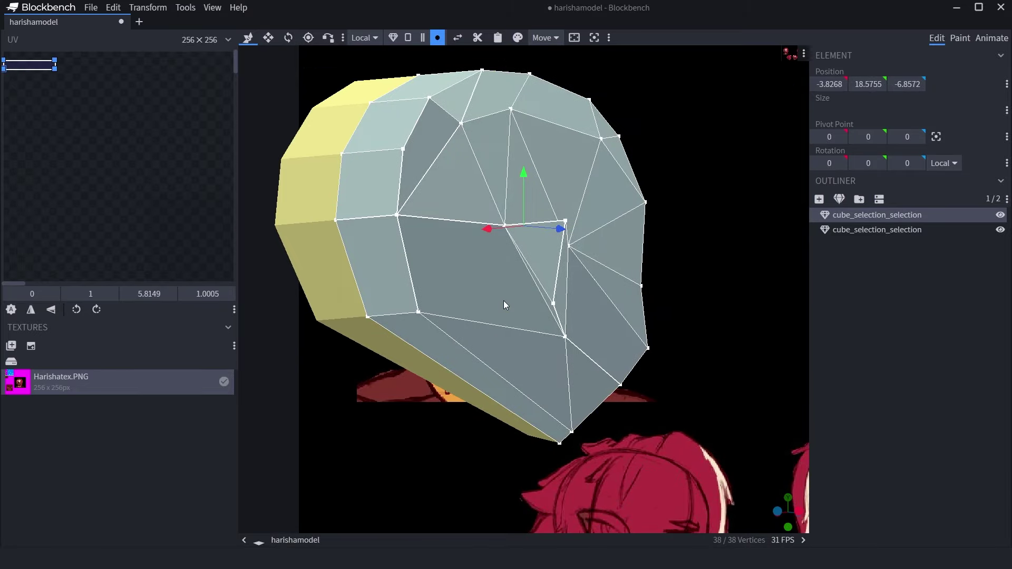
pyautogui.rightClick(504, 300)
pyautogui.moveTo(548, 116)
pyautogui.click(673, 133)
pyautogui.moveTo(646, 220); pyautogui.dragTo(535, 381)
pyautogui.click(586, 350)
pyautogui.moveTo(585, 350); pyautogui.dragTo(555, 330)
pyautogui.hotkey('ctrl', 'z')
pyautogui.hotkey('ctrl', 'z')
# Flip the left half along X again with Transform > Flip X
pyautogui.click(479, 294)
pyautogui.click(147, 7)
pyautogui.moveTo(150, 52)
pyautogui.click(226, 52)
pyautogui.click(602, 430)
pyautogui.moveTo(603, 429); pyautogui.dragTo(504, 400)
pyautogui.click(869, 214)
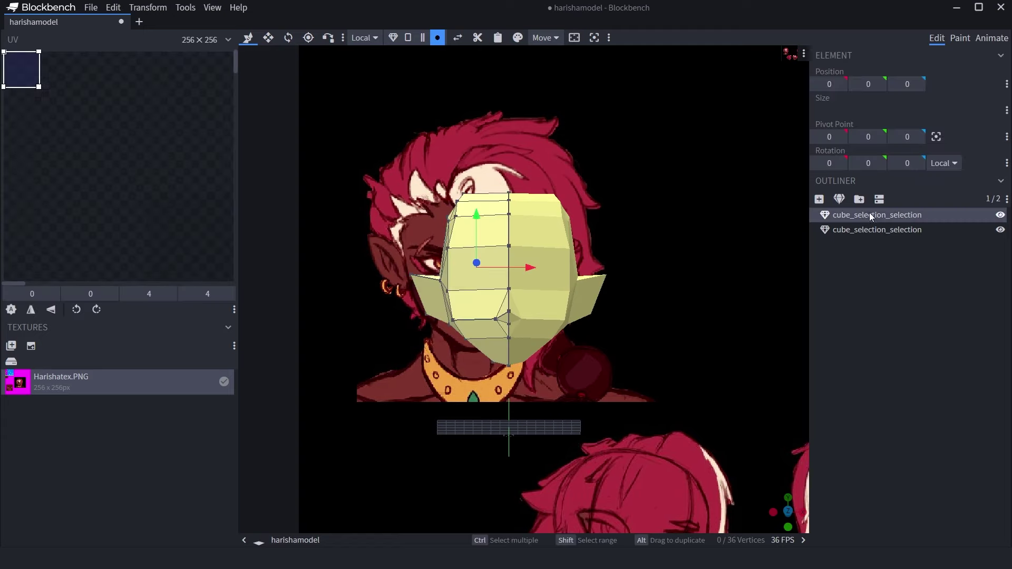
pyautogui.click(408, 38)
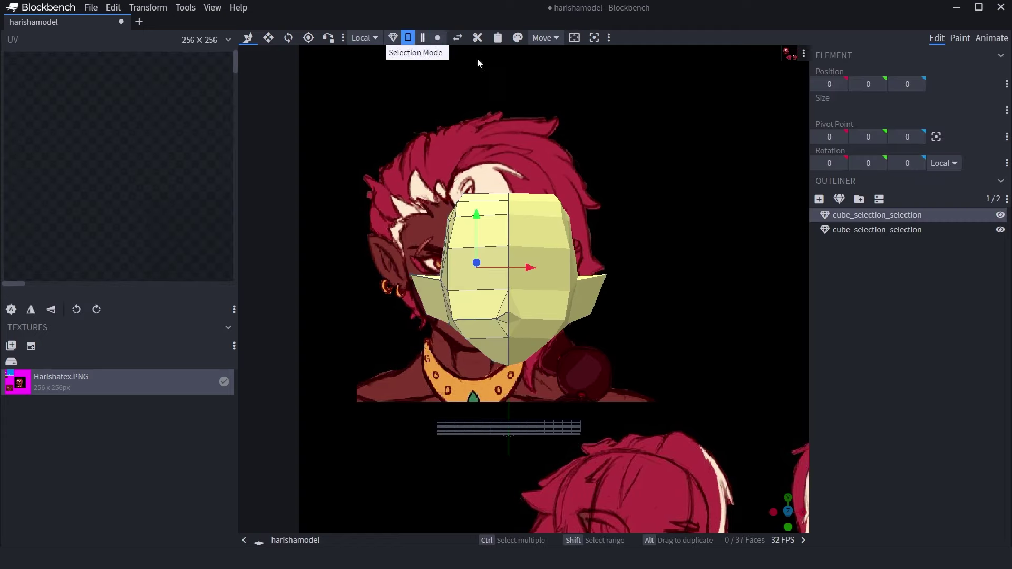
pyautogui.keyDown('ctrl'); pyautogui.click(888, 230); pyautogui.keyUp('ctrl')
pyautogui.click(888, 227)
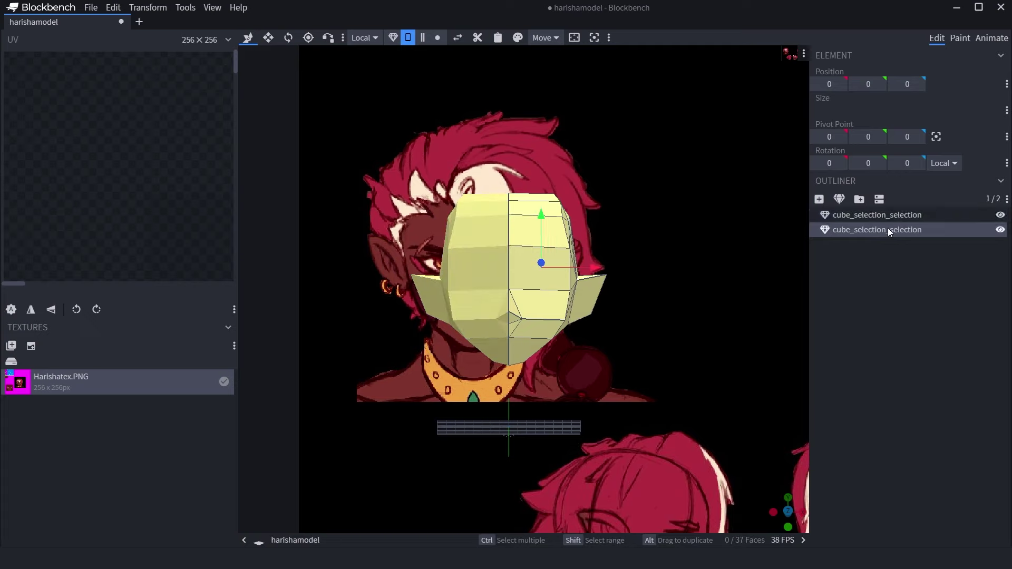
pyautogui.keyDown('ctrl'); pyautogui.click(894, 218); pyautogui.keyUp('ctrl')
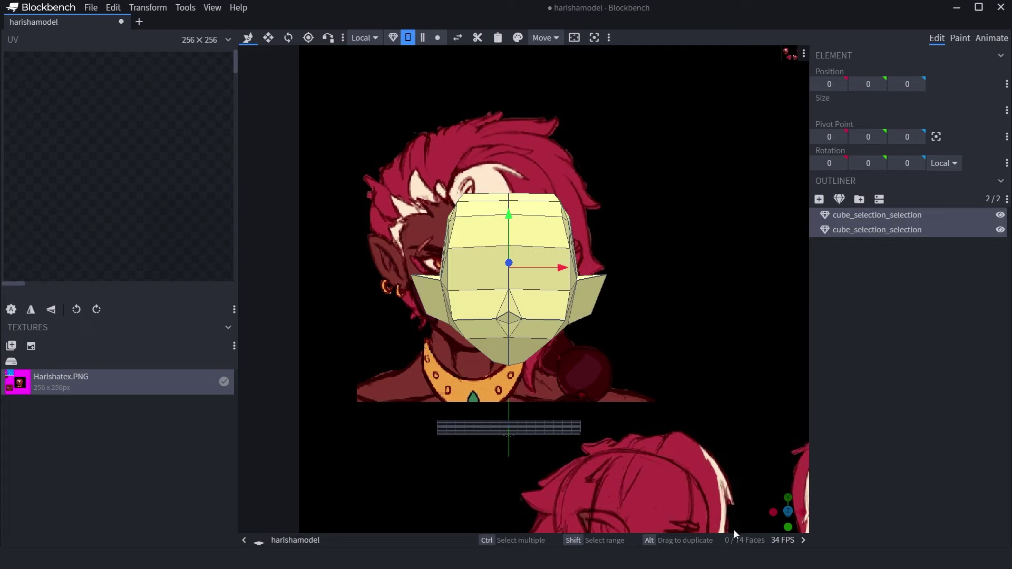
pyautogui.click(717, 406)
pyautogui.moveTo(634, 338)
pyautogui.mouseDown()
pyautogui.moveTo(635, 397)
pyautogui.moveTo(710, 353)
pyautogui.moveTo(622, 354)
pyautogui.moveTo(648, 344)
pyautogui.moveTo(639, 345)
pyautogui.mouseUp()
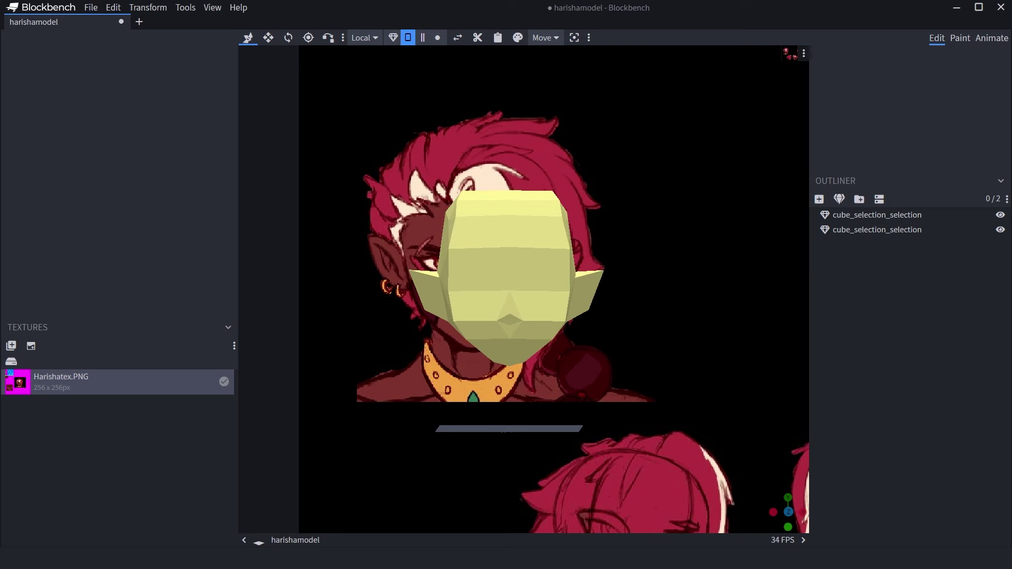